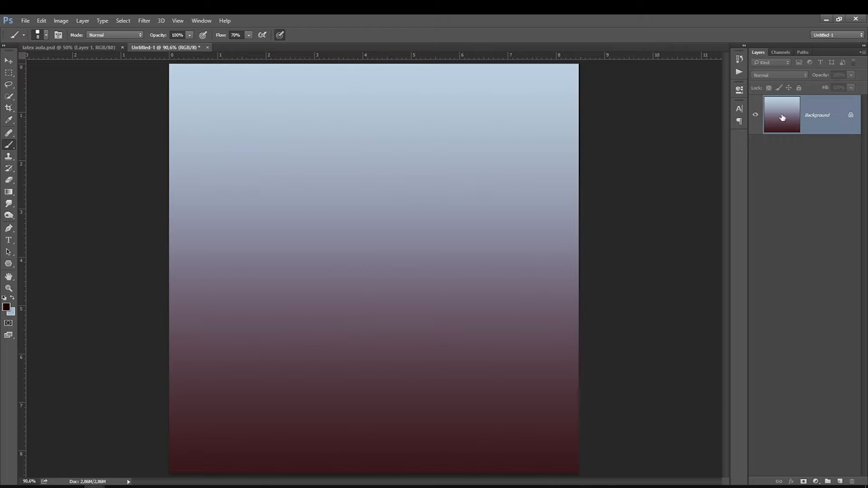
# Draw a circular selection around the middle of the gradient canvas and add a new layer for it.
pyautogui.press('m')
pyautogui.moveTo(274, 143); pyautogui.dragTo(610, 357)
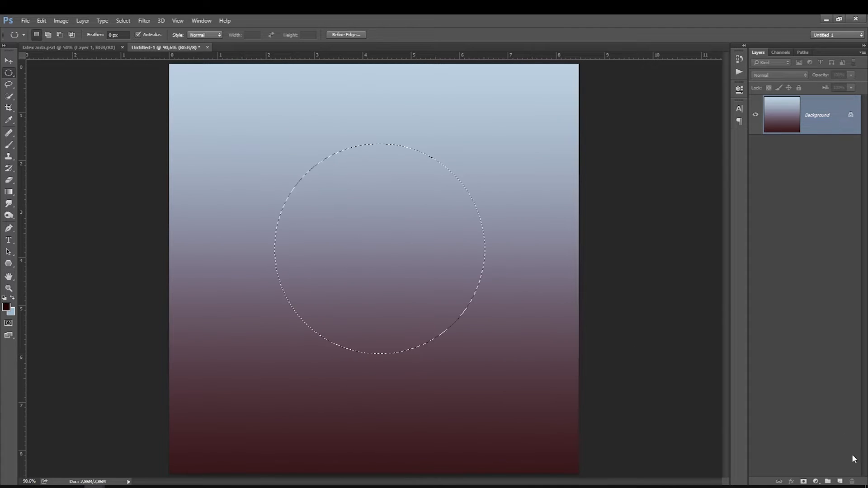
pyautogui.click(840, 482)
# Fill the circular selection on the new layer with dark grey #343434.
pyautogui.click(7, 307)
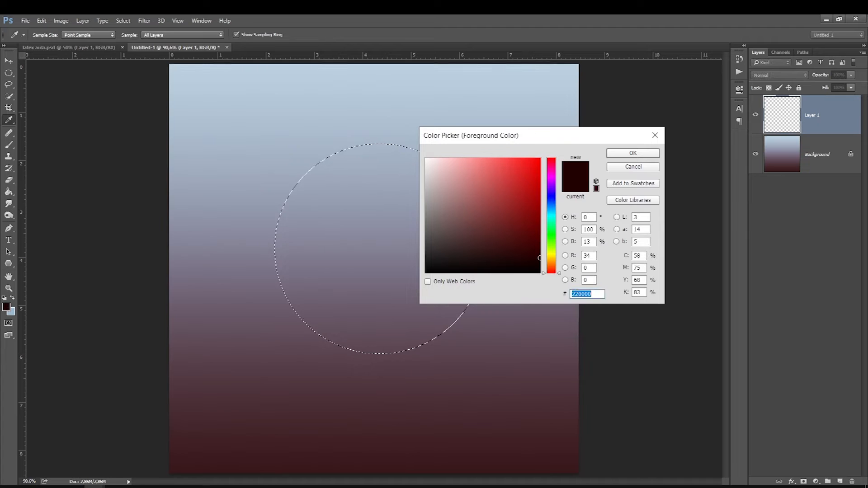
pyautogui.click(426, 272)
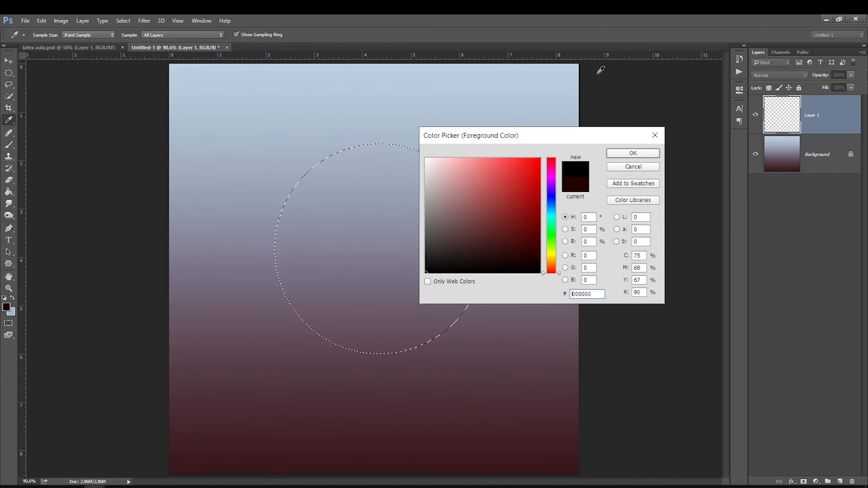
pyautogui.click(422, 266)
pyautogui.moveTo(423, 266)
pyautogui.mouseDown()
pyautogui.moveTo(430, 270)
pyautogui.moveTo(410, 250)
pyautogui.mouseUp()
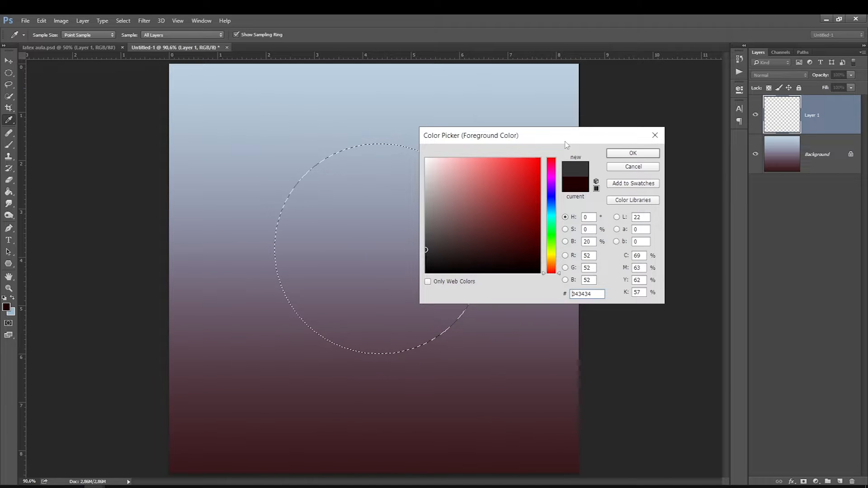
pyautogui.click(615, 153)
pyautogui.press('g')
pyautogui.click(346, 218)
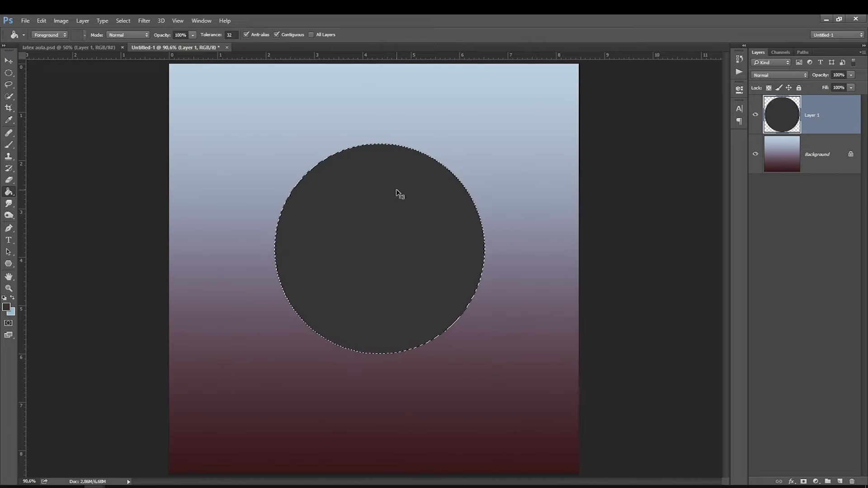
# Refill the circle with a darker near-black grey using the Paint Bucket and clear the selection.
pyautogui.click(7, 308)
pyautogui.moveTo(430, 250); pyautogui.dragTo(388, 259)
pyautogui.press('Return')
pyautogui.click(371, 253)
pyautogui.hotkey('ctrl', 'd')
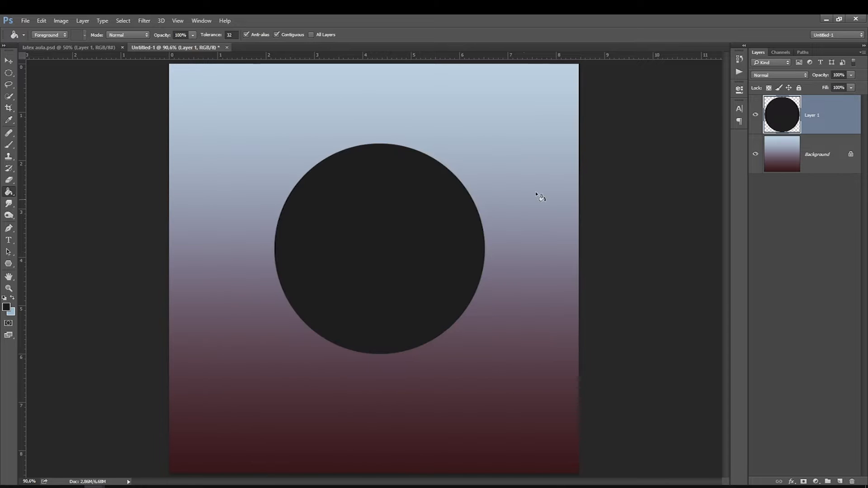
# Look at the figure line drawing in latex aula.psd and return to the untitled circle document.
pyautogui.click(99, 49)
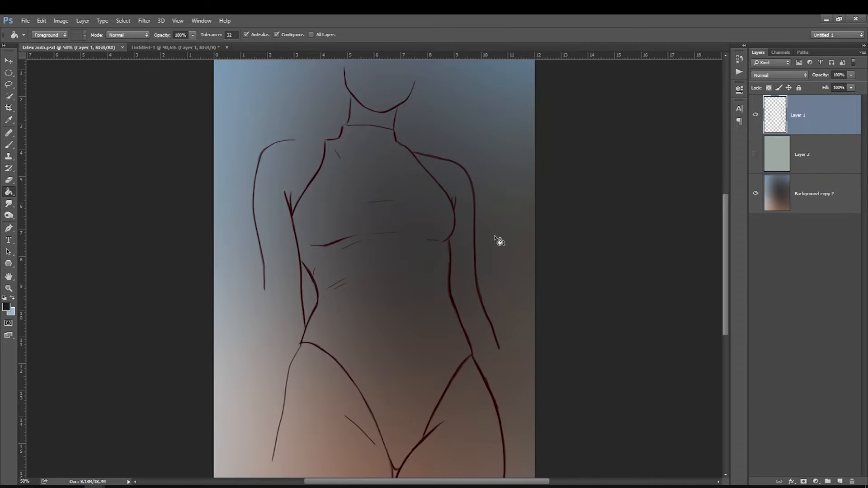
pyautogui.hotkey('ctrl', 'Tab')
pyautogui.click(69, 45)
pyautogui.click(182, 48)
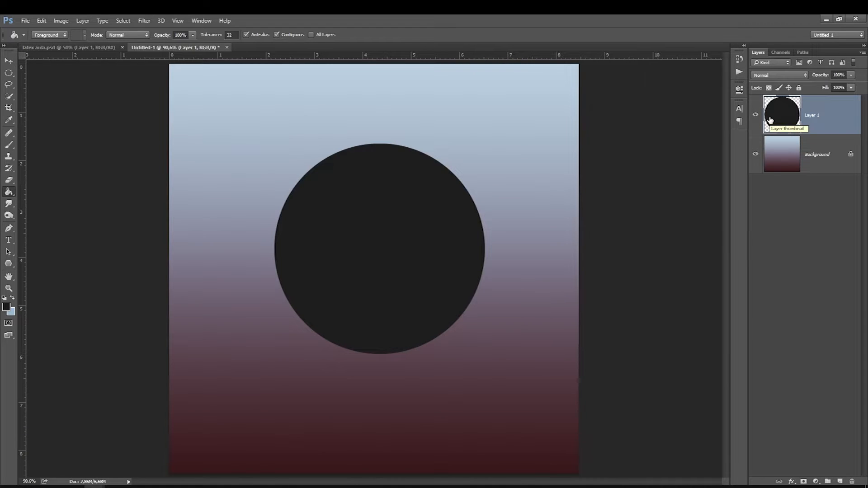
# Load the dark circle's outline from Layer 1 as a selection and add a new layer above it.
pyautogui.click(9, 145)
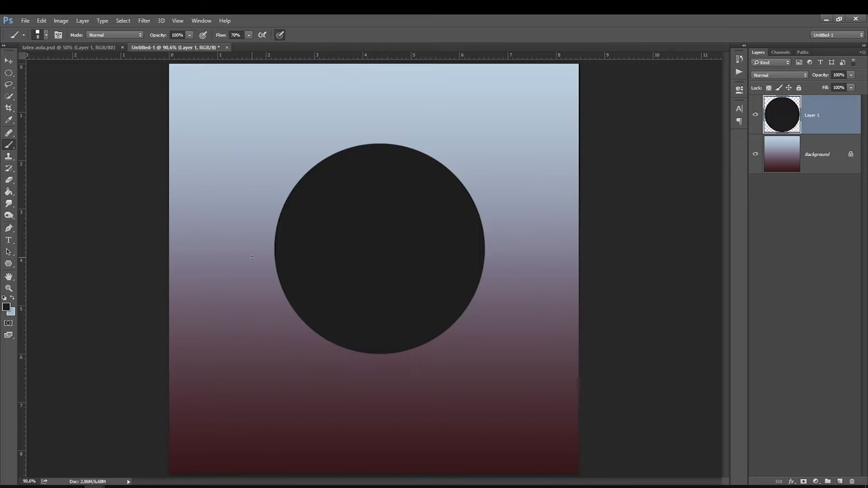
pyautogui.hotkey('ctrl', '1')
pyautogui.moveTo(725, 256); pyautogui.dragTo(727, 252)
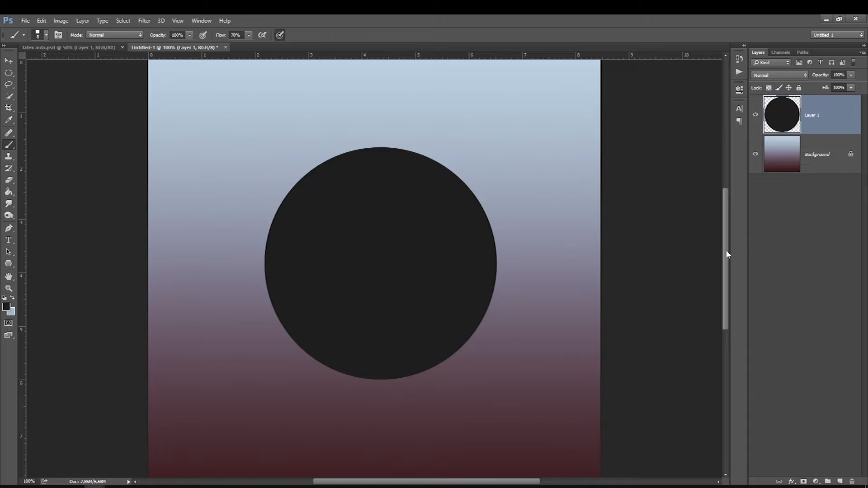
pyautogui.moveTo(725, 220); pyautogui.dragTo(725, 216)
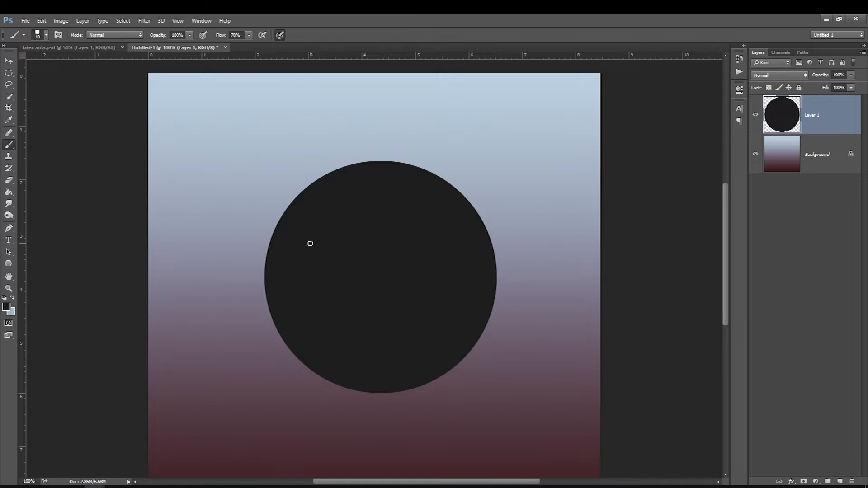
pyautogui.keyDown('ctrl'); pyautogui.click(782, 129); pyautogui.keyUp('ctrl')
pyautogui.click(840, 481)
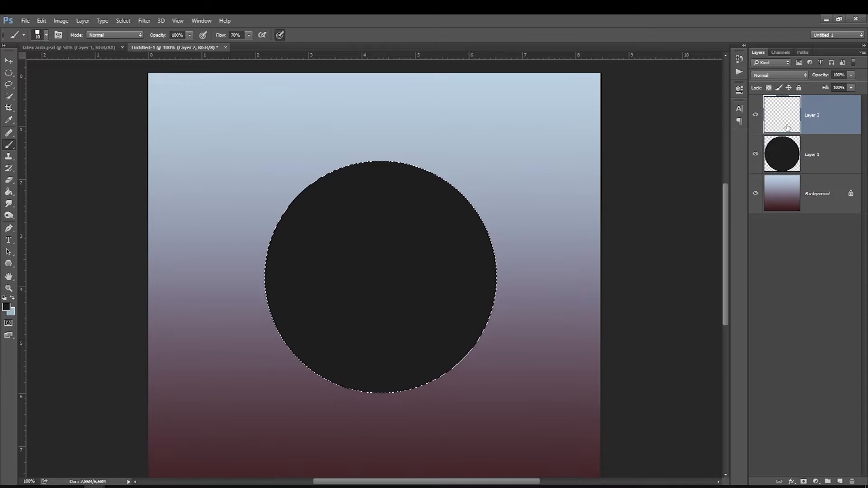
# Set the foreground colour to black #000000 and the new layer's blend mode to Multiply.
pyautogui.click(6, 307)
pyautogui.write('000000')
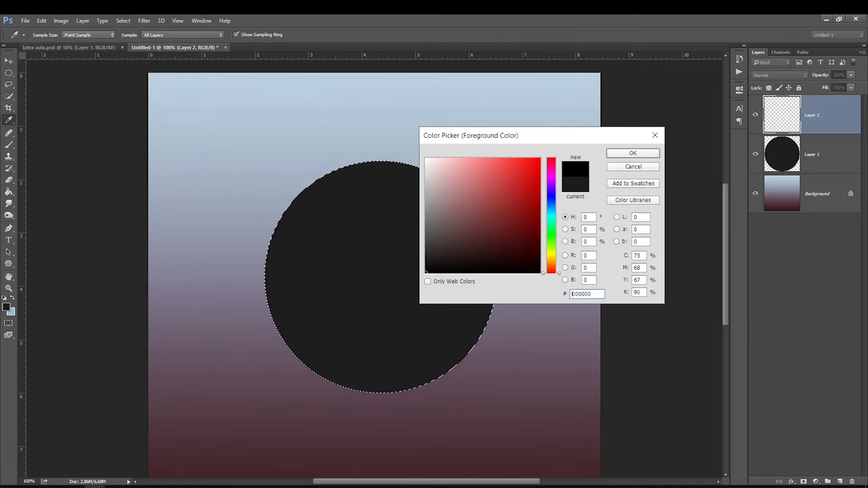
pyautogui.press('Return')
pyautogui.press('b')
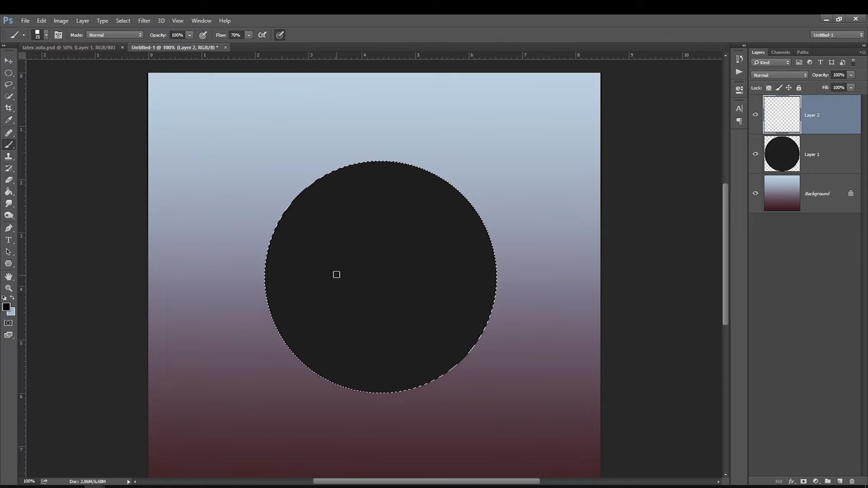
pyautogui.click(779, 75)
pyautogui.click(774, 103)
pyautogui.press('Return')
# Set the Brush to 37% opacity, enlarge it to 175 px and try a faint black stroke in the circle's upper part.
pyautogui.moveTo(191, 37); pyautogui.dragTo(163, 49)
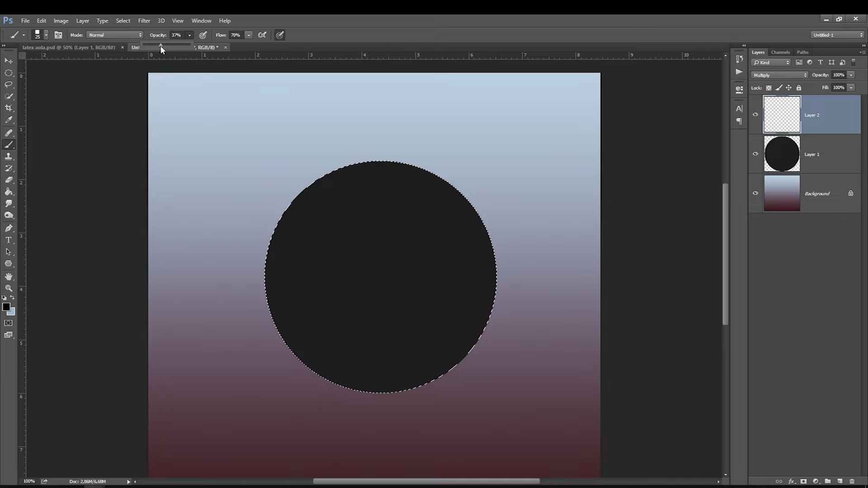
pyautogui.click(700, 188)
pyautogui.press(']')
pyautogui.press(']')
pyautogui.press(']')
pyautogui.press(']')
pyautogui.press(']')
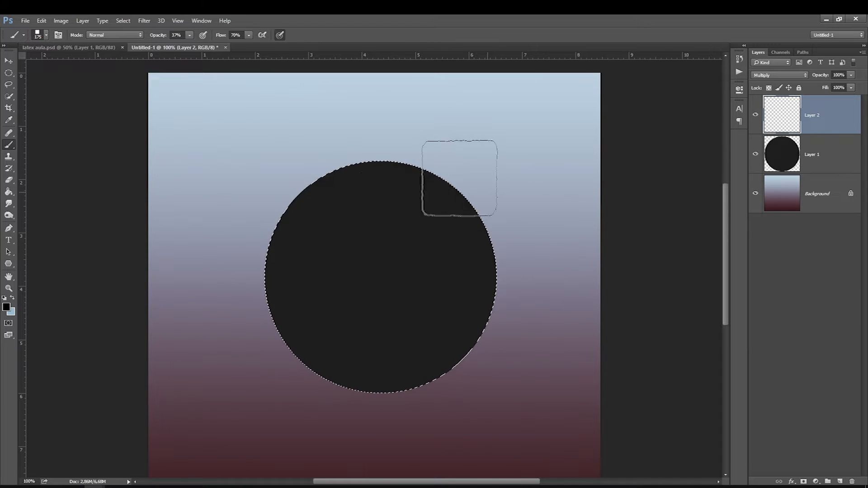
pyautogui.moveTo(347, 231); pyautogui.dragTo(348, 231)
pyautogui.press('[')
pyautogui.press('[')
# Raise the brush opacity to 74% and paint a curved black band from the circle's upper-right edge down towards its left interior.
pyautogui.click(190, 36)
pyautogui.moveTo(191, 46); pyautogui.dragTo(207, 47)
pyautogui.moveTo(449, 181); pyautogui.dragTo(389, 202)
pyautogui.press('[')
pyautogui.press('[')
pyautogui.moveTo(439, 188); pyautogui.dragTo(342, 248)
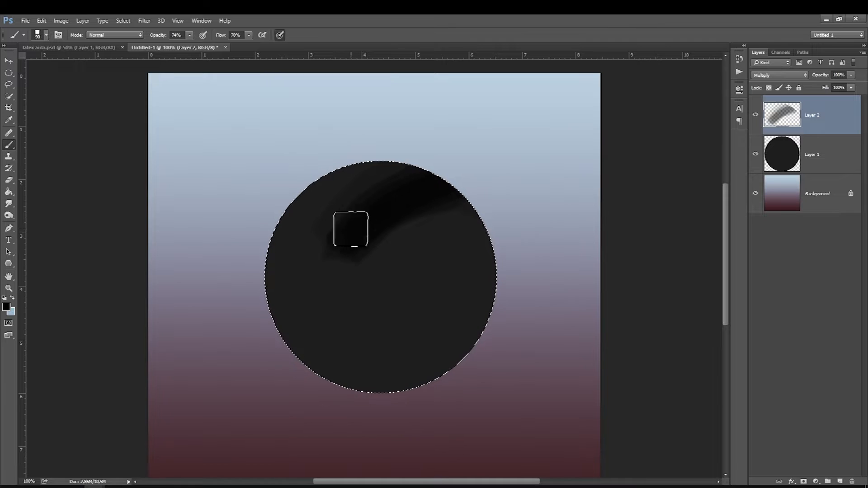
pyautogui.moveTo(349, 254)
pyautogui.mouseDown()
pyautogui.moveTo(314, 181)
pyautogui.moveTo(339, 239)
pyautogui.mouseUp()
# Extend the black shadow up to the circle's upper-left rim and define its left edge down to a pointed tip.
pyautogui.press(']')
pyautogui.moveTo(340, 226)
pyautogui.mouseDown()
pyautogui.moveTo(379, 168)
pyautogui.moveTo(333, 203)
pyautogui.mouseUp()
pyautogui.moveTo(333, 204); pyautogui.dragTo(395, 170)
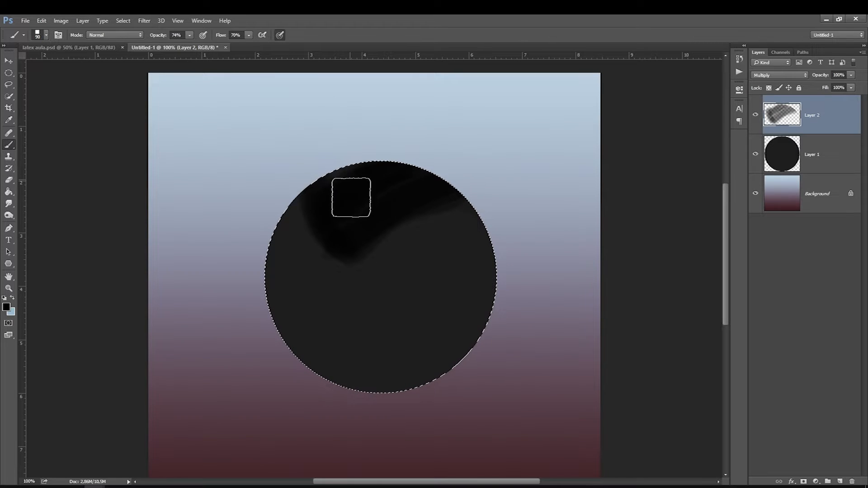
pyautogui.moveTo(333, 254); pyautogui.dragTo(343, 259)
pyautogui.moveTo(304, 198); pyautogui.dragTo(318, 237)
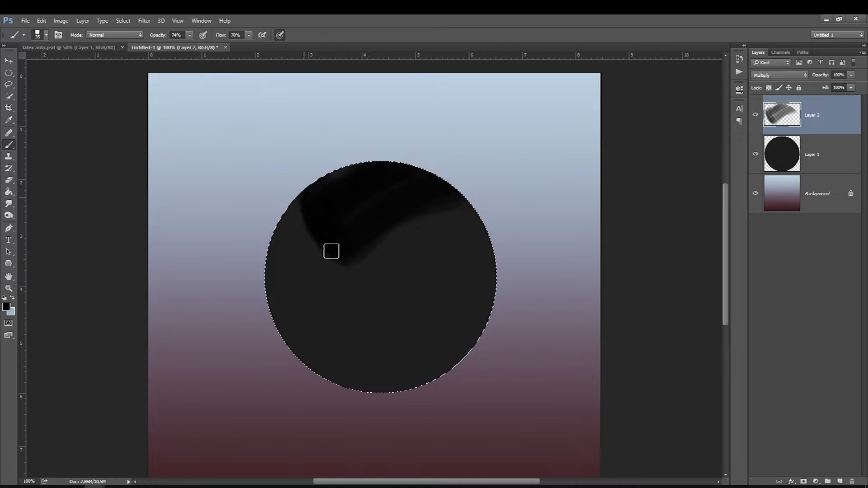
# Build up the upper shadow to solid black and paint two thin dark lines from its lower tip towards the right.
pyautogui.press(']')
pyautogui.press(']')
pyautogui.press(']')
pyautogui.press(']')
pyautogui.moveTo(378, 188); pyautogui.dragTo(441, 190)
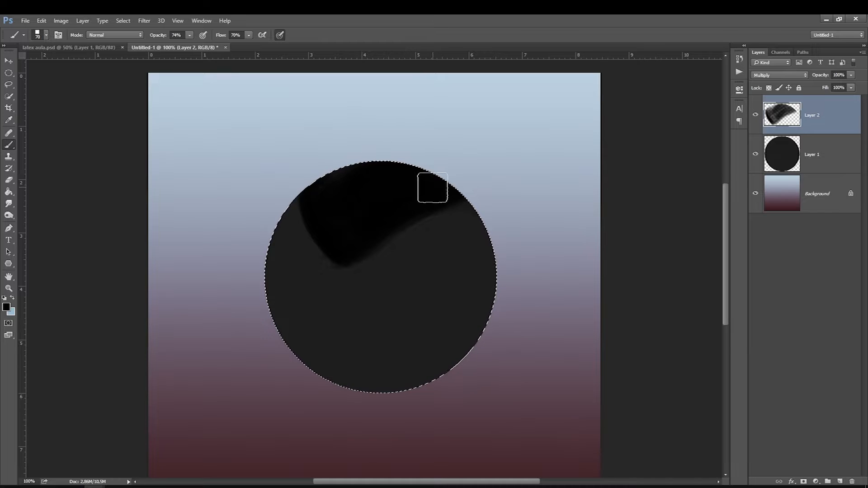
pyautogui.moveTo(364, 223); pyautogui.dragTo(355, 239)
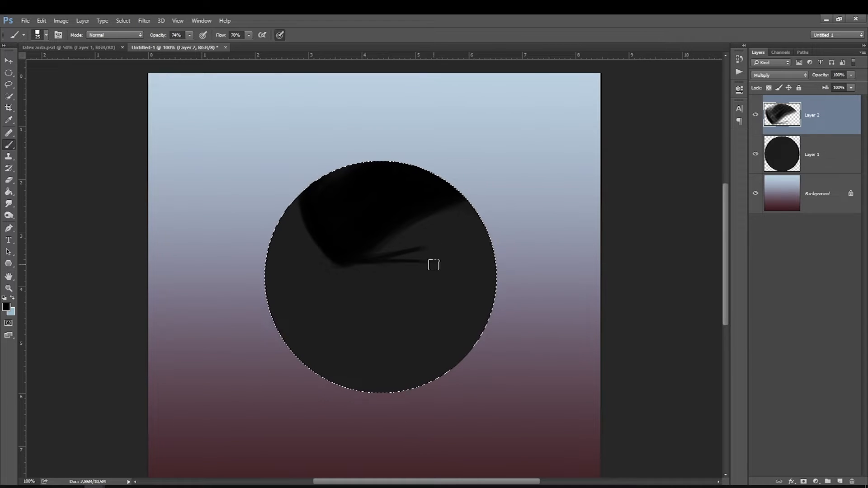
# Darken the circle's lower half with large black strokes beneath an arched upper edge, enlarging the brush to 175 px.
pyautogui.press(']')
pyautogui.press(']')
pyautogui.press(']')
pyautogui.press(']')
pyautogui.press(']')
pyautogui.press(']')
pyautogui.moveTo(378, 273)
pyautogui.mouseDown()
pyautogui.moveTo(316, 281)
pyautogui.moveTo(269, 306)
pyautogui.moveTo(370, 277)
pyautogui.moveTo(489, 294)
pyautogui.moveTo(421, 298)
pyautogui.moveTo(381, 351)
pyautogui.moveTo(416, 310)
pyautogui.moveTo(497, 347)
pyautogui.moveTo(400, 312)
pyautogui.moveTo(461, 395)
pyautogui.mouseUp()
pyautogui.press(']')
pyautogui.press(']')
pyautogui.press(']')
pyautogui.press(']')
pyautogui.press(']')
pyautogui.press(']')
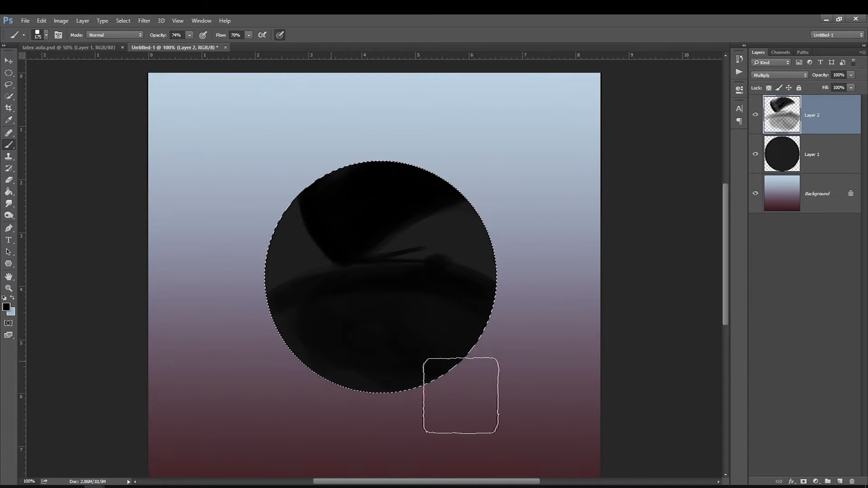
# Sample blue-grey #a4b0c3 from the background gradient as the foreground colour and add a new layer above Layer 2.
pyautogui.click(6, 308)
pyautogui.click(236, 121)
pyautogui.click(233, 177)
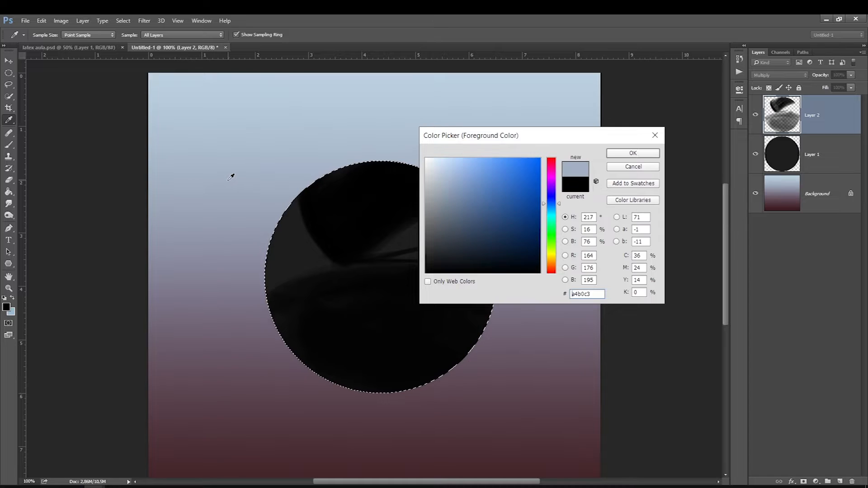
pyautogui.press('Return')
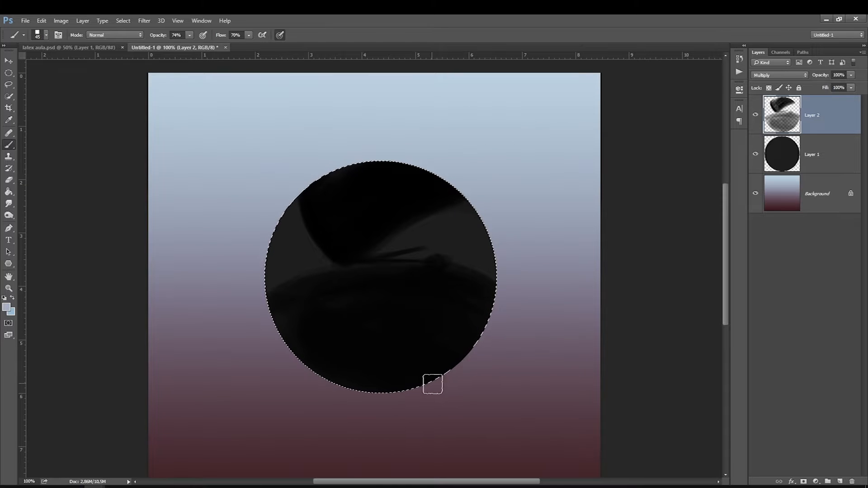
pyautogui.click(840, 481)
pyautogui.moveTo(782, 168); pyautogui.dragTo(782, 120)
pyautogui.click(781, 119)
pyautogui.click(783, 146)
pyautogui.click(771, 120)
# Undo the first highlight stroke, set the brush opacity to 46% and paint a small faint reflection at the circle's lower-right rim.
pyautogui.moveTo(413, 377); pyautogui.dragTo(429, 387)
pyautogui.hotkey('ctrl', 'z')
pyautogui.click(189, 36)
pyautogui.moveTo(189, 45); pyautogui.dragTo(177, 47)
pyautogui.press('[')
pyautogui.press('[')
pyautogui.press(']')
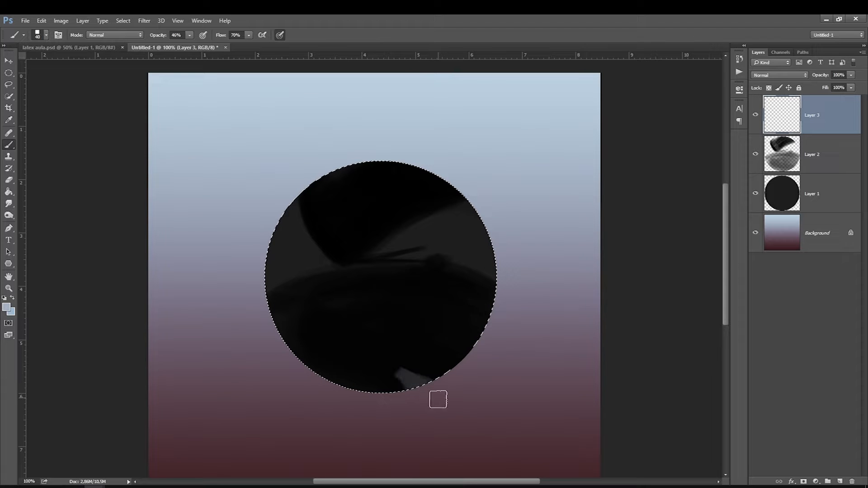
pyautogui.press('[')
pyautogui.moveTo(411, 380); pyautogui.dragTo(411, 393)
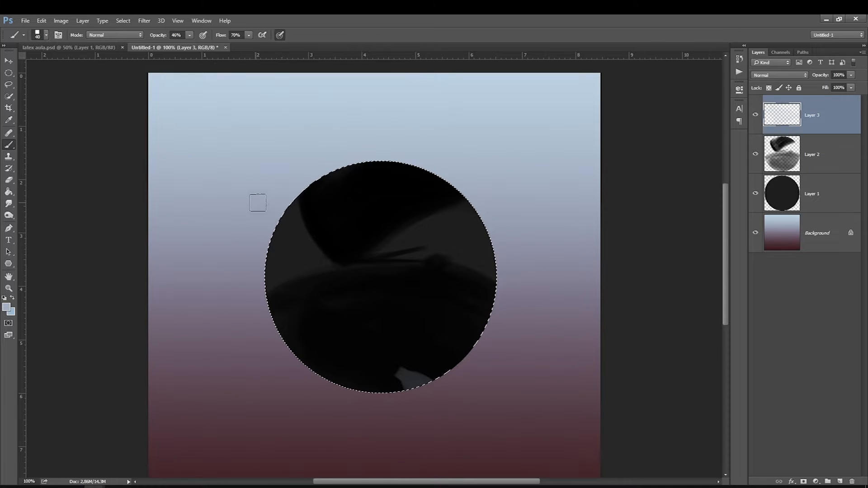
# Move Layer 3 below Layer 2 and paint a blue-grey reflection in the circle's left wedge with a larger brush.
pyautogui.hotkey('ctrl', '[')
pyautogui.press(']')
pyautogui.press(']')
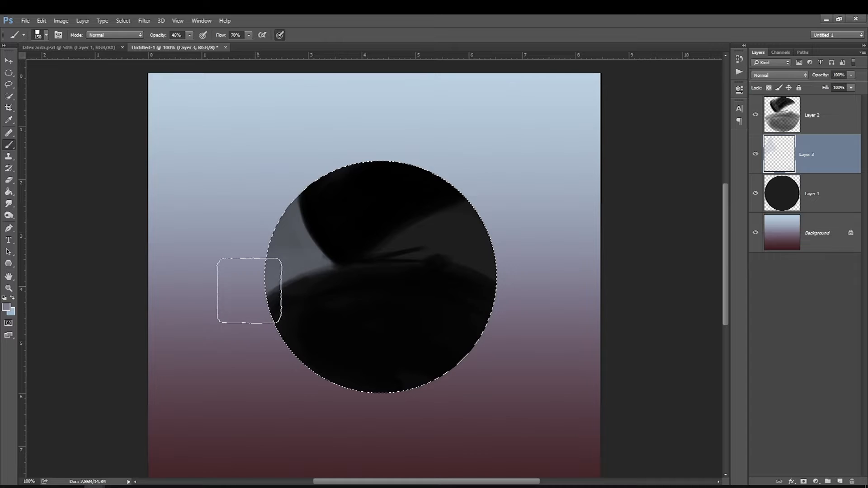
# Soften the lower part of the left reflection with a 200 px Eraser at 60% opacity.
pyautogui.press('e')
pyautogui.press(']')
pyautogui.press(']')
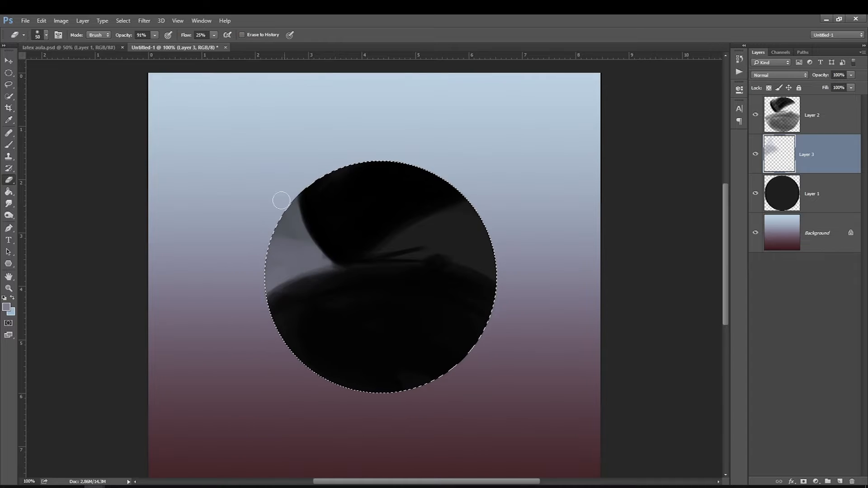
pyautogui.moveTo(155, 35); pyautogui.dragTo(141, 43)
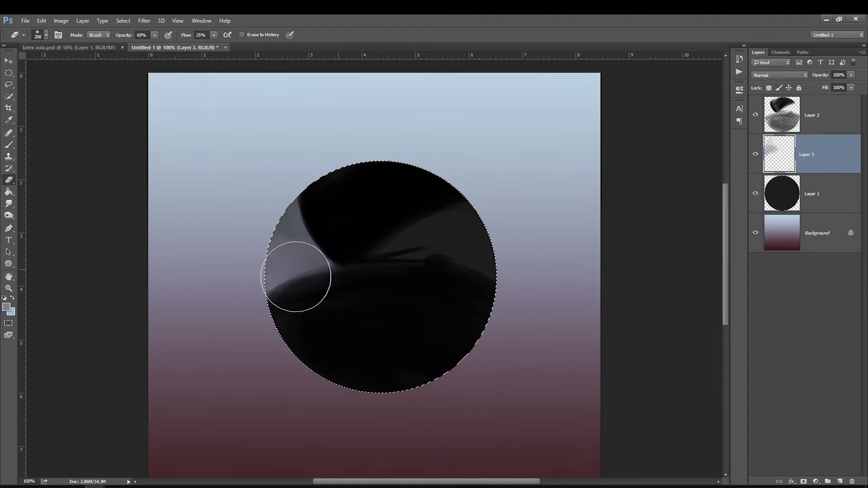
pyautogui.moveTo(296, 277); pyautogui.dragTo(287, 293)
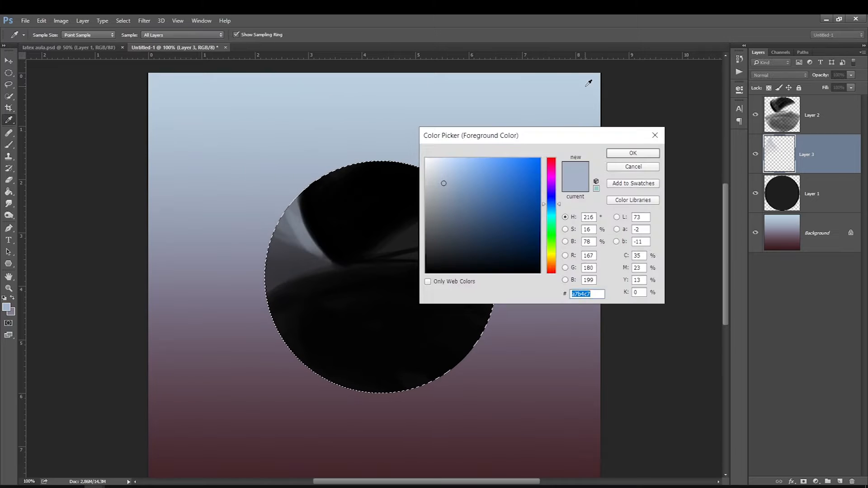
# Sample light blue #bbd0df from the background, make it paler and paint a bright reflection in the circle's right wedge.
pyautogui.click(589, 82)
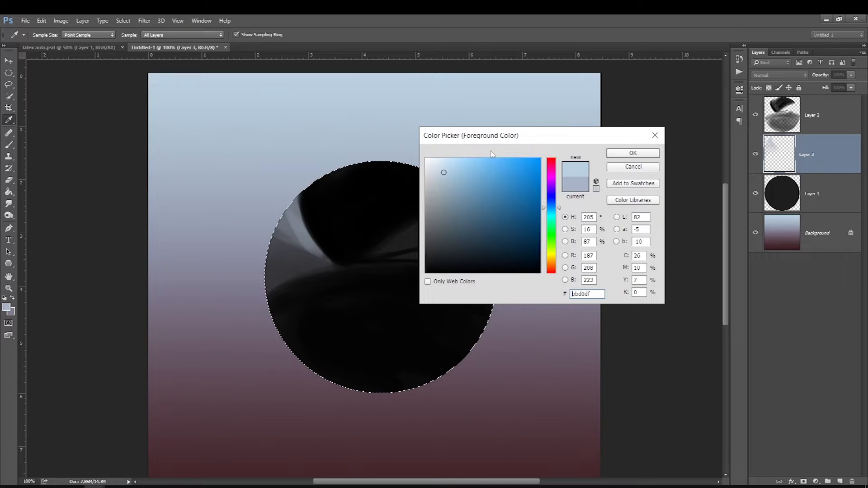
pyautogui.click(633, 152)
pyautogui.press('b')
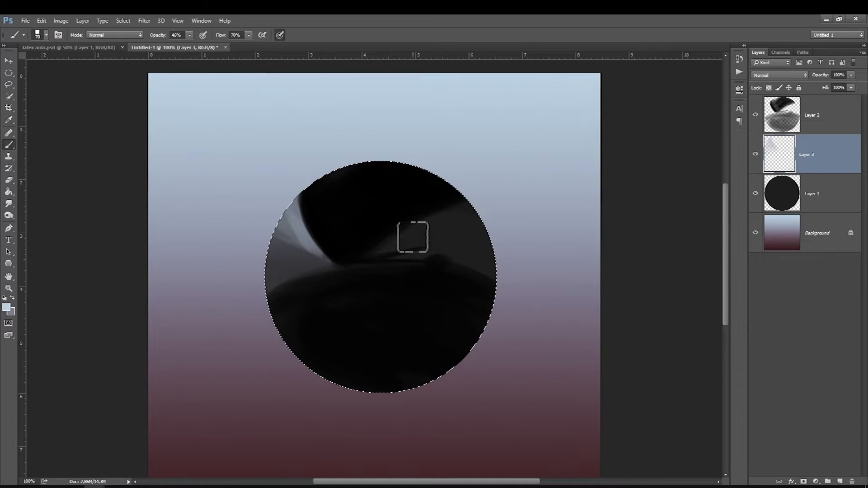
pyautogui.click(7, 307)
pyautogui.click(622, 152)
pyautogui.press(']')
pyautogui.press(']')
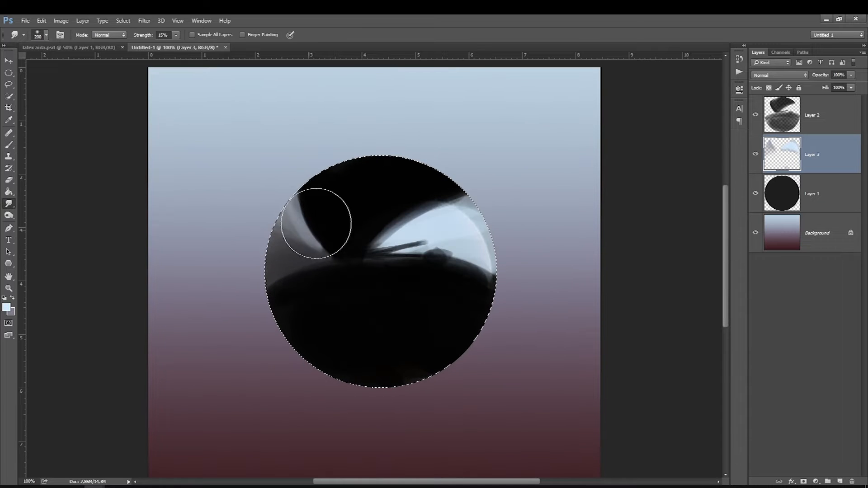
# Blend the bright reflection near the circle's right rim with a 175 px Smudge tool at 15% strength, then return to the Brush.
pyautogui.press('[')
pyautogui.moveTo(450, 211); pyautogui.dragTo(466, 228)
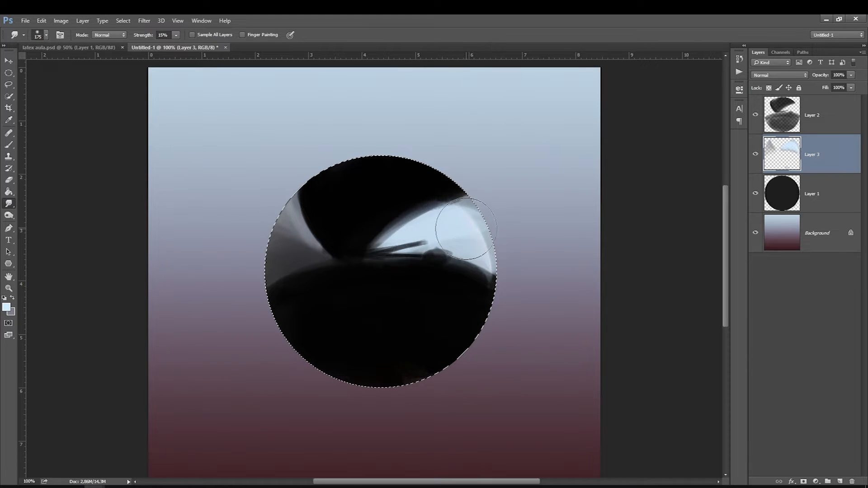
pyautogui.press('b')
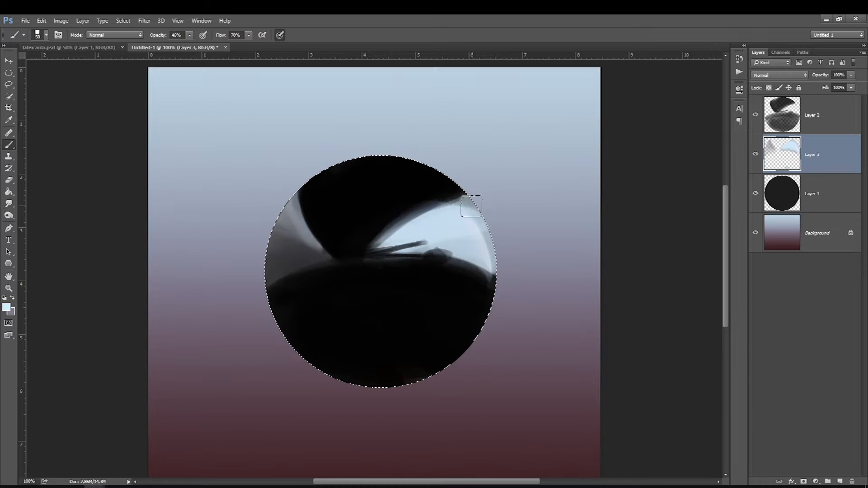
# Set the foreground colour to the background's mauve-grey #8f808e and add a new layer above Layer 2.
pyautogui.press('[')
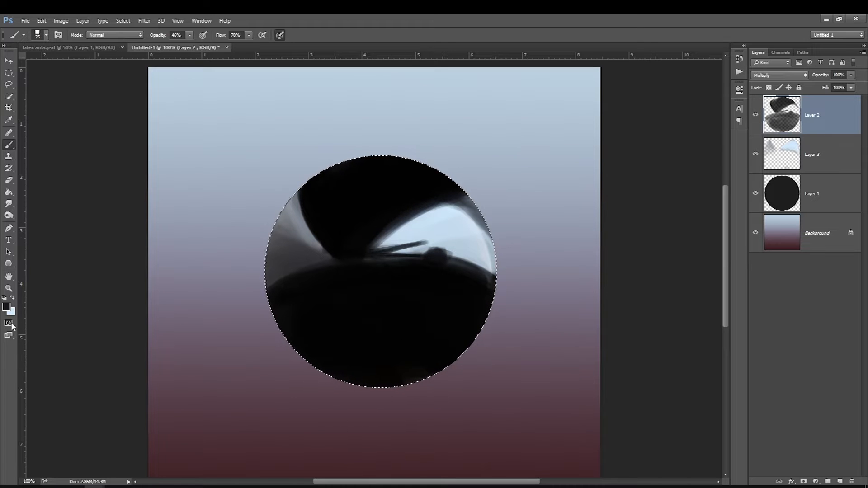
pyautogui.click(6, 307)
pyautogui.click(498, 323)
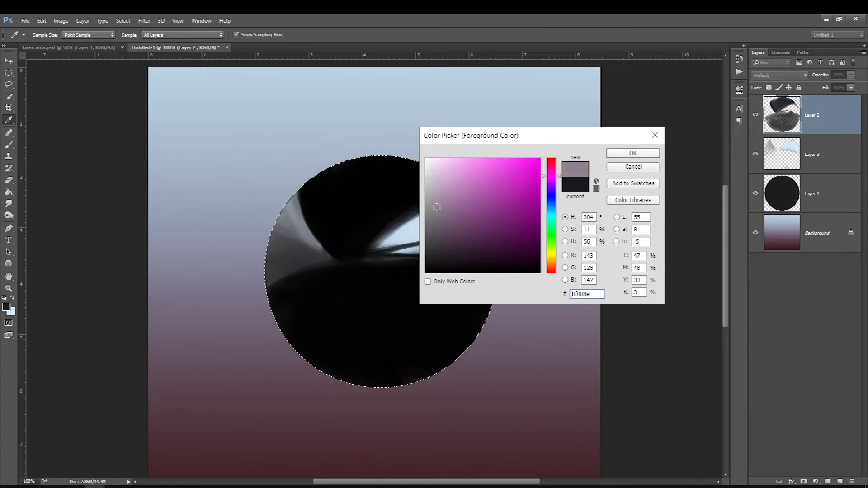
pyautogui.press('Return')
pyautogui.click(840, 481)
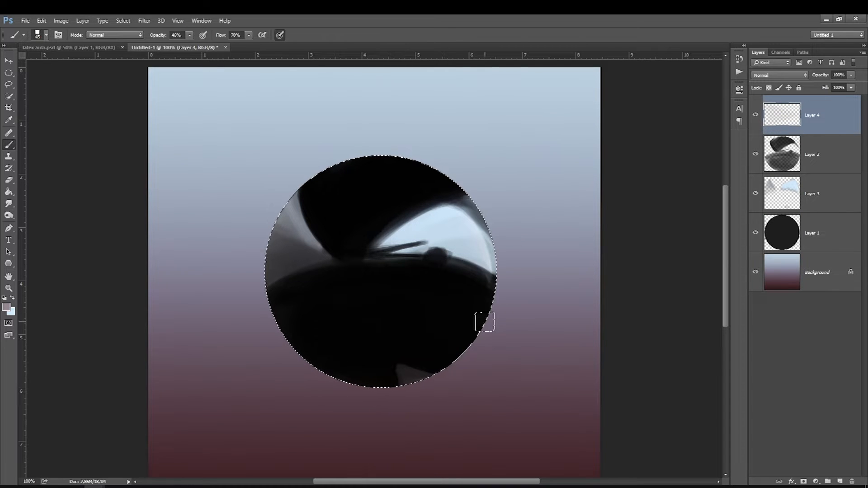
# Paint a mauve-grey reflection along the circle's lower-right rim, refining it with a smaller brush.
pyautogui.moveTo(488, 300); pyautogui.dragTo(471, 339)
pyautogui.press('[')
pyautogui.press('[')
pyautogui.moveTo(484, 271); pyautogui.dragTo(461, 361)
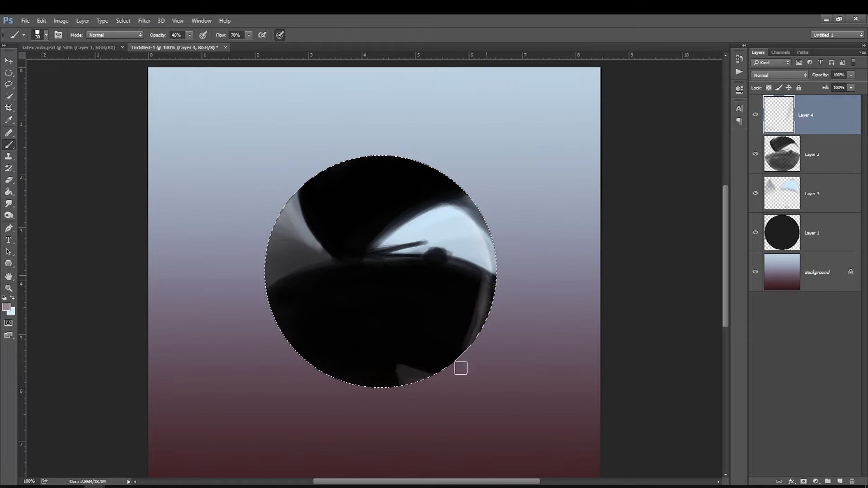
# Glance at the latex aula.psd sketch, then paint a thin mauve-grey streak inside the circle's lower-left rim with a 9 px brush.
pyautogui.hotkey('ctrl', 'Tab')
pyautogui.hotkey('ctrl', 'Tab')
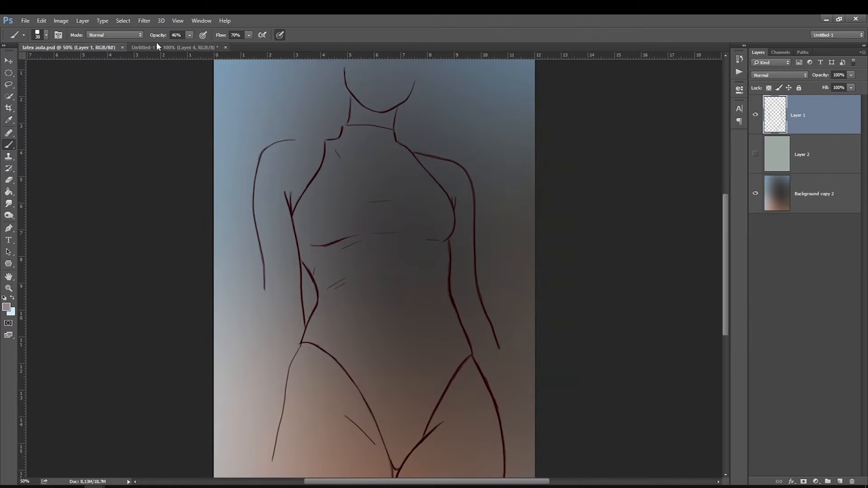
pyautogui.press('[')
pyautogui.press('[')
pyautogui.moveTo(319, 358); pyautogui.dragTo(287, 309)
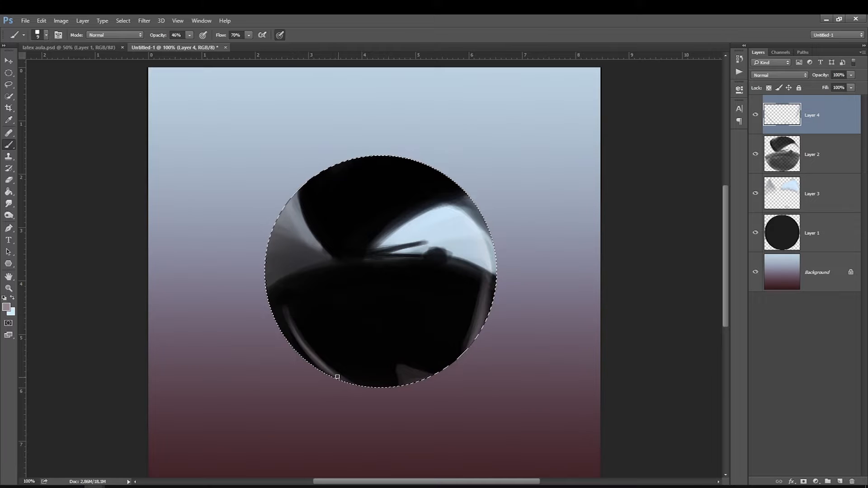
# Widen the reflection along the circle's lower-left rim with a 125 px brush.
pyautogui.press(']')
pyautogui.press(']')
pyautogui.press(']')
pyautogui.press(']')
pyautogui.press(']')
pyautogui.press(']')
pyautogui.press(']')
pyautogui.press(']')
pyautogui.press(']')
pyautogui.press(']')
pyautogui.press(']')
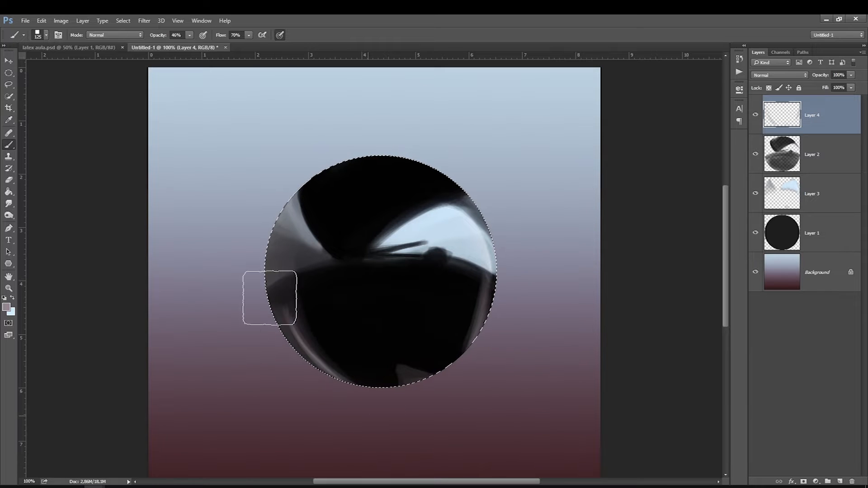
pyautogui.moveTo(269, 298); pyautogui.dragTo(310, 358)
# Clear the circle selection, choose a different brush tip and add a new layer above Layer 4.
pyautogui.press('[')
pyautogui.press('[')
pyautogui.press('[')
pyautogui.press('[')
pyautogui.press('[')
pyautogui.press('[')
pyautogui.press('[')
pyautogui.press('[')
pyautogui.hotkey('ctrl', 'd')
pyautogui.scroll(2, 290, 204)
pyautogui.rightClick(450, 248)
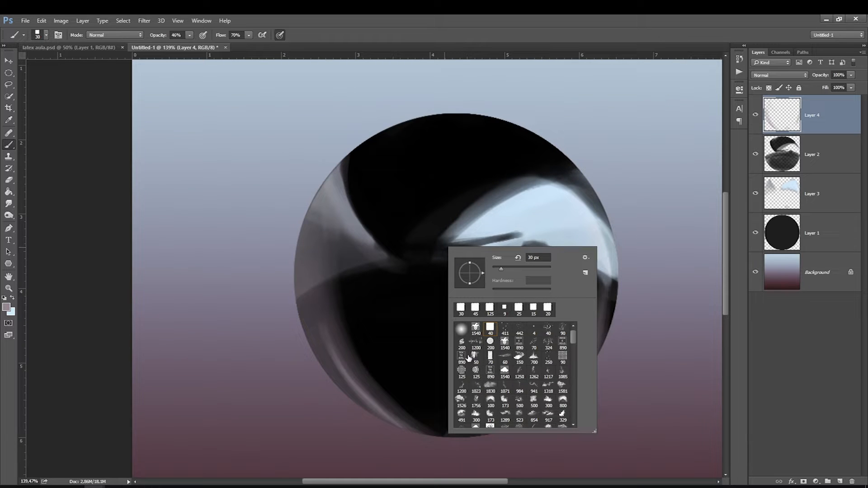
pyautogui.doubleClick(475, 307)
pyautogui.click(839, 482)
# Paint a soft edge along the upper-left side of the bright reflection with a smaller brush.
pyautogui.press('[')
pyautogui.press('[')
pyautogui.press('[')
pyautogui.moveTo(535, 176)
pyautogui.mouseDown()
pyautogui.moveTo(476, 199)
pyautogui.moveTo(451, 228)
pyautogui.moveTo(402, 249)
pyautogui.mouseUp()
# Choose a very pale pink foreground colour and paint over the circle's left reflection with a larger brush.
pyautogui.press(']')
pyautogui.press(']')
pyautogui.press(']')
pyautogui.click(7, 308)
pyautogui.click(432, 178)
pyautogui.press('Return')
pyautogui.moveTo(386, 177); pyautogui.dragTo(345, 258)
# Set Layer 5 to Soft Light and paint pale highlights along the circle's lower-right and lower-left rims.
pyautogui.click(778, 75)
pyautogui.click(761, 170)
pyautogui.press(']')
pyautogui.moveTo(591, 359); pyautogui.dragTo(594, 222)
pyautogui.press(']')
pyautogui.moveTo(316, 316); pyautogui.dragTo(398, 432)
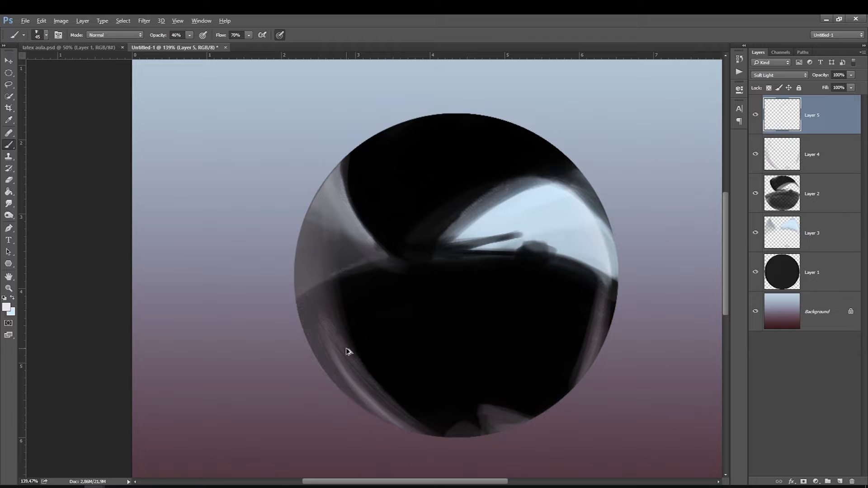
# Load the Layer 1 circle as a selection, brush texture over the left reflection and reduce Layer 5's opacity.
pyautogui.keyDown('ctrl'); pyautogui.click(782, 271); pyautogui.keyUp('ctrl')
pyautogui.press(']')
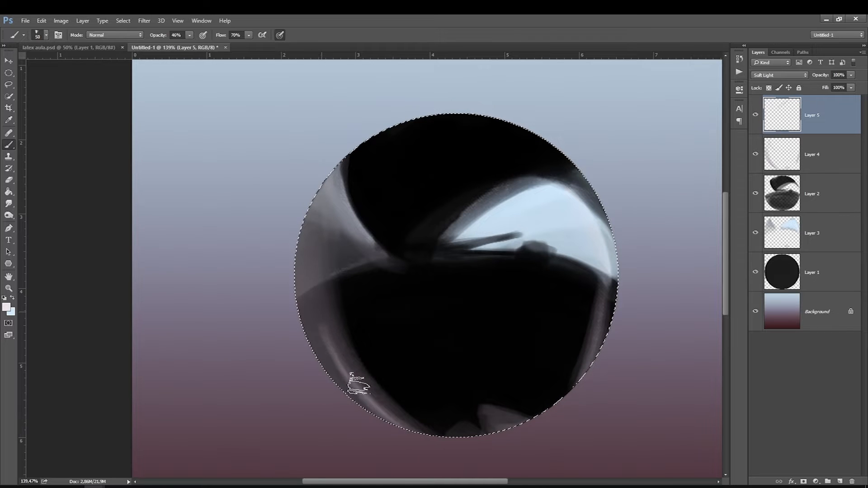
pyautogui.press('[')
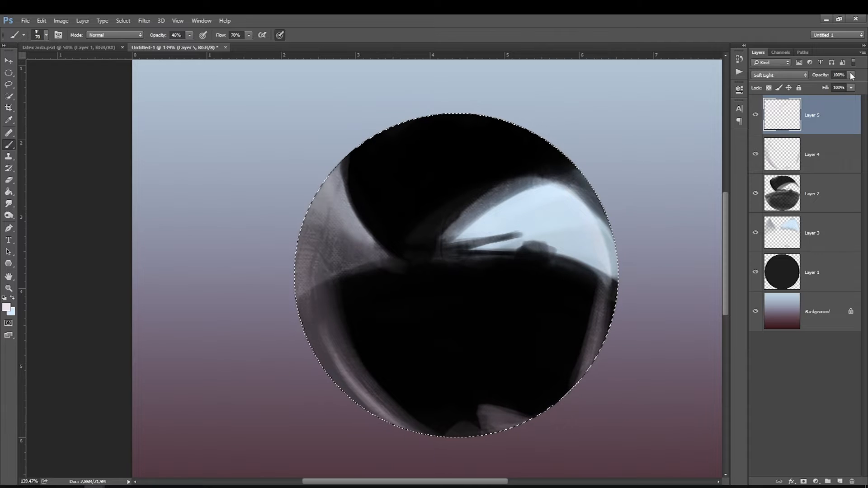
pyautogui.click(851, 75)
pyautogui.moveTo(851, 86); pyautogui.dragTo(829, 87)
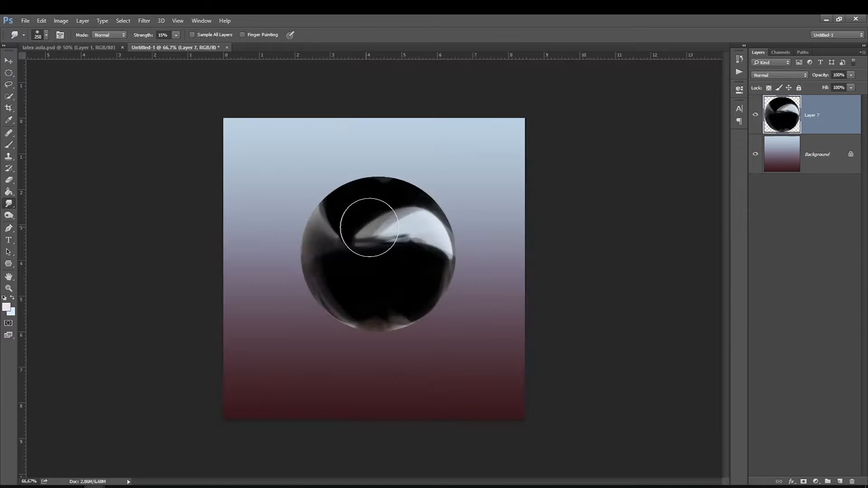
# Blend the sphere's bright reflection into the dark area above it with a 250 px Smudge tool at 15% strength.
pyautogui.moveTo(358, 223)
pyautogui.mouseDown()
pyautogui.moveTo(386, 214)
pyautogui.moveTo(377, 193)
pyautogui.moveTo(398, 211)
pyautogui.mouseUp()
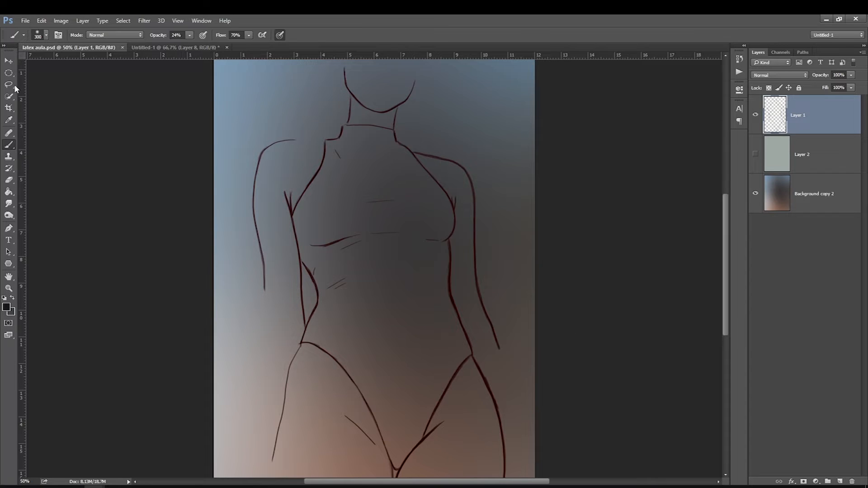
# Trace the sketched bodysuit with the Lasso tool at 1 px feather on the Background copy 2 layer.
pyautogui.click(9, 85)
pyautogui.click(780, 194)
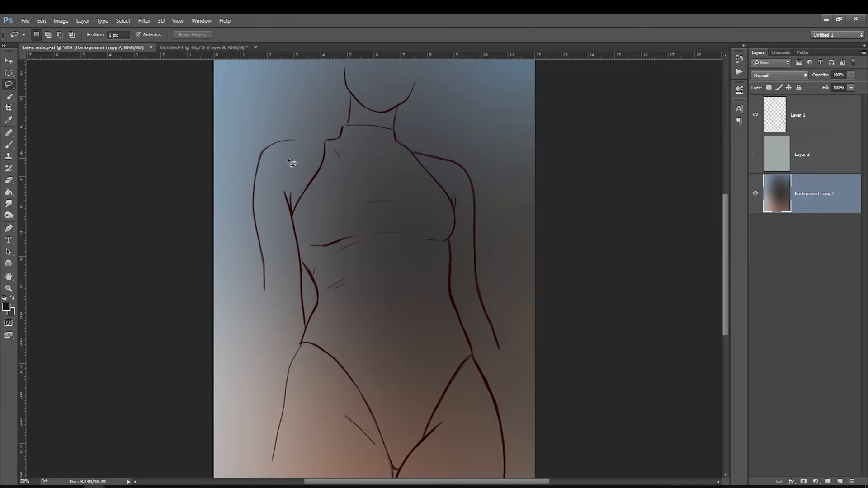
pyautogui.moveTo(346, 124)
pyautogui.mouseDown()
pyautogui.moveTo(324, 140)
pyautogui.moveTo(308, 185)
pyautogui.mouseUp()
pyautogui.moveTo(301, 261)
pyautogui.mouseDown()
pyautogui.moveTo(318, 290)
pyautogui.moveTo(303, 341)
pyautogui.moveTo(349, 377)
pyautogui.moveTo(395, 470)
pyautogui.moveTo(424, 447)
pyautogui.moveTo(435, 419)
pyautogui.moveTo(390, 134)
pyautogui.moveTo(344, 126)
pyautogui.moveTo(341, 139)
pyautogui.mouseUp()
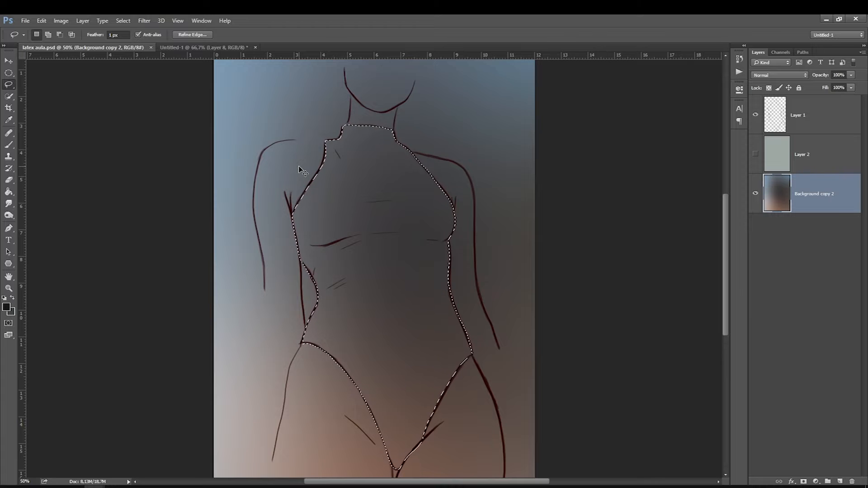
# Copy the selected bodysuit area to a new layer and move it above Layer 2.
pyautogui.hotkey('ctrl', 'j')
pyautogui.hotkey('ctrl', ']')
pyautogui.hotkey('alt', '[')
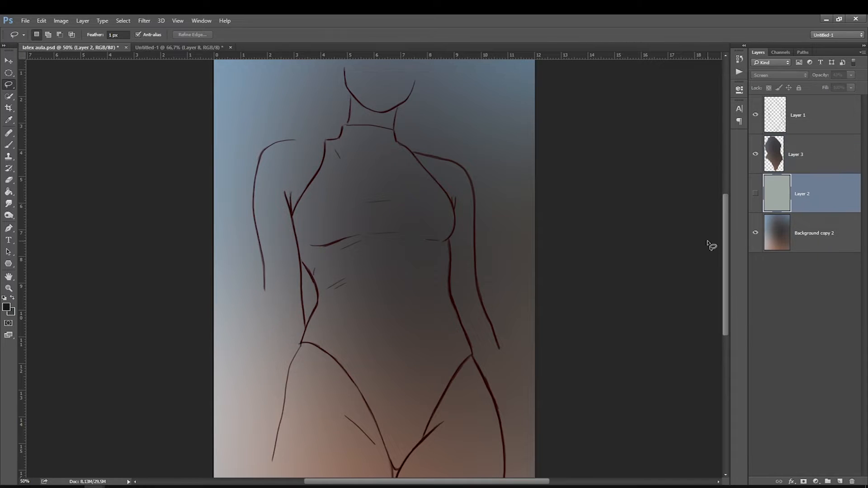
# Examine the sketch and gradient background layers separately by hiding and showing them, with the bodysuit layer hidden.
pyautogui.click(795, 235)
pyautogui.click(755, 235)
pyautogui.click(755, 233)
pyautogui.click(755, 153)
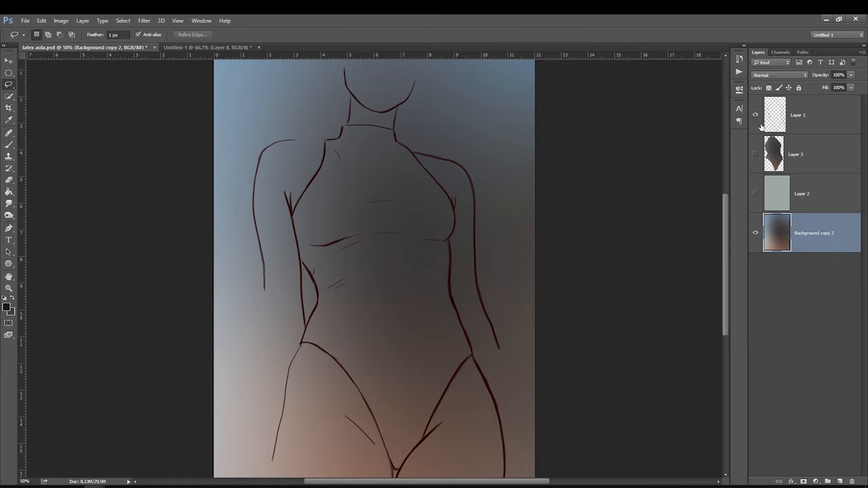
pyautogui.click(755, 233)
pyautogui.click(787, 118)
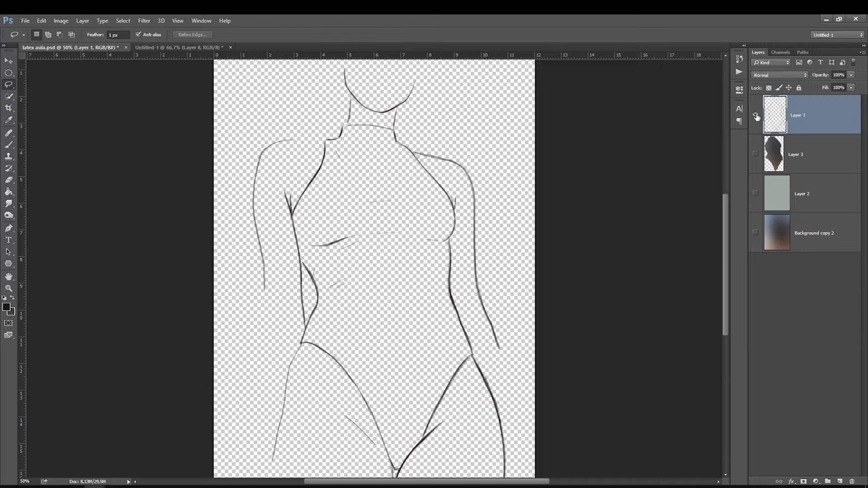
pyautogui.click(756, 117)
pyautogui.click(757, 132)
pyautogui.click(787, 189)
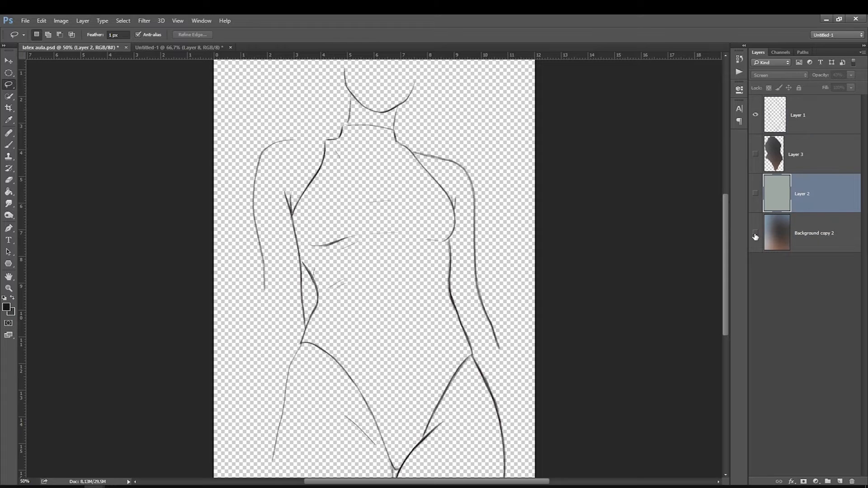
pyautogui.click(755, 232)
pyautogui.click(764, 225)
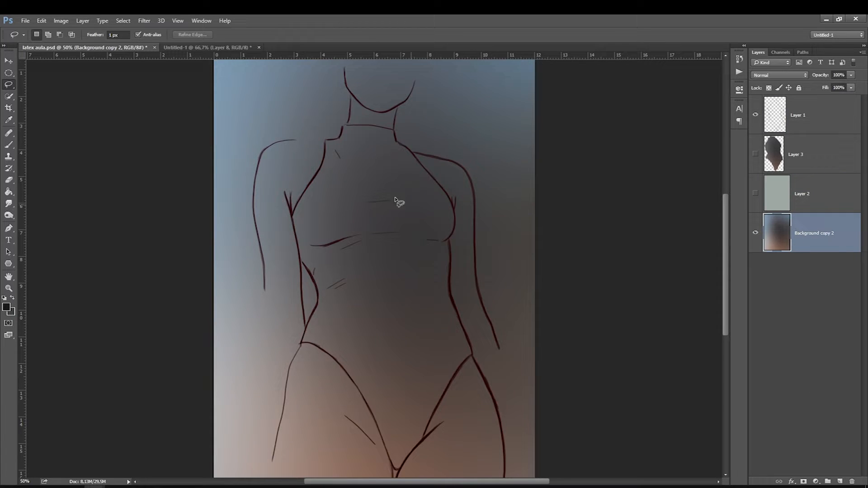
# Show the grey-green Layer 2 over the background and the bodysuit shape on Layer 3.
pyautogui.click(798, 201)
pyautogui.click(755, 193)
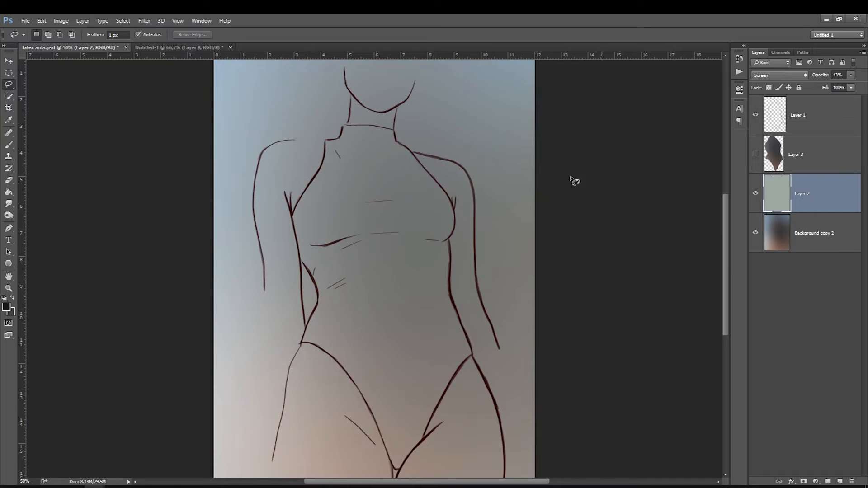
pyautogui.click(755, 154)
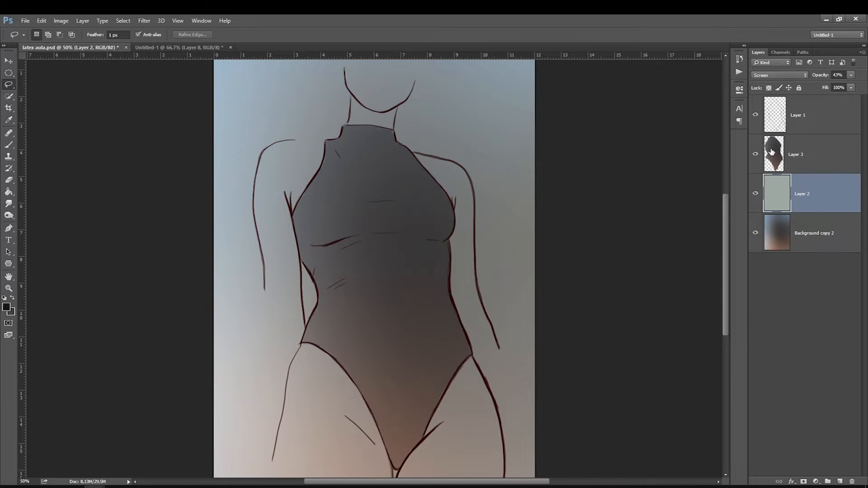
# Compare the bodysuit's loaded selection outline with the Layer 3 shape by toggling its visibility, and clear the selection.
pyautogui.click(770, 153)
pyautogui.keyDown('ctrl'); pyautogui.click(770, 153); pyautogui.keyUp('ctrl')
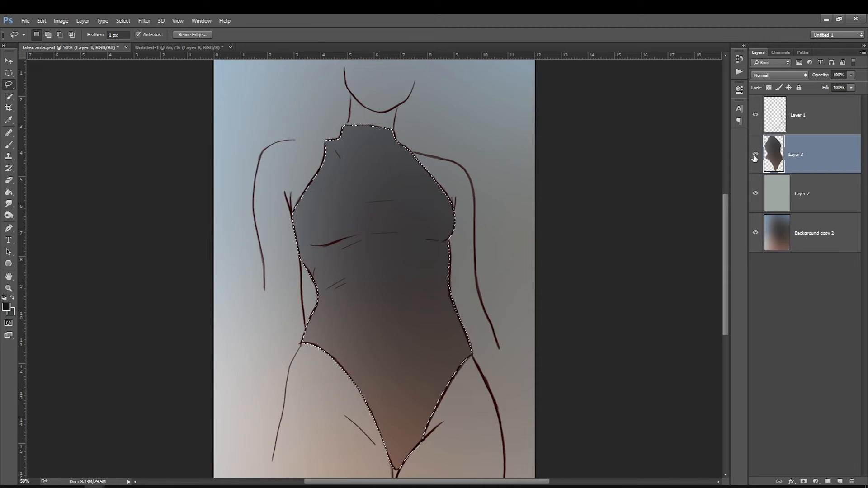
pyautogui.click(754, 155)
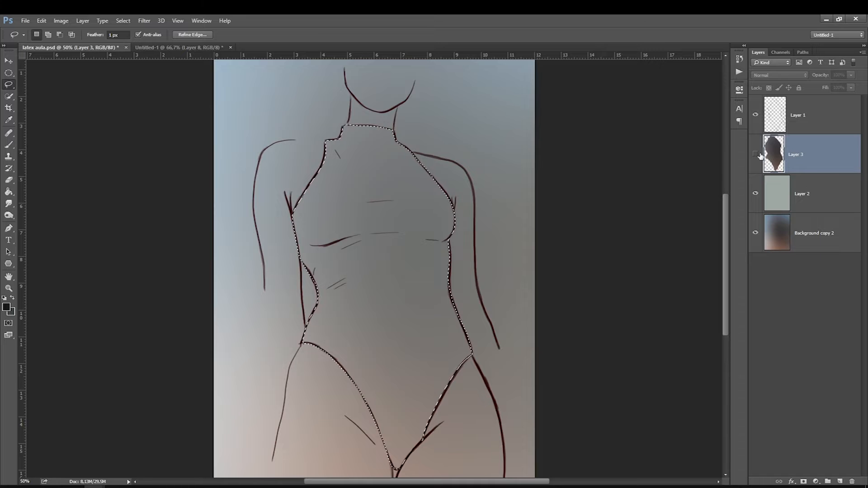
pyautogui.click(755, 154)
pyautogui.click(754, 155)
pyautogui.click(755, 154)
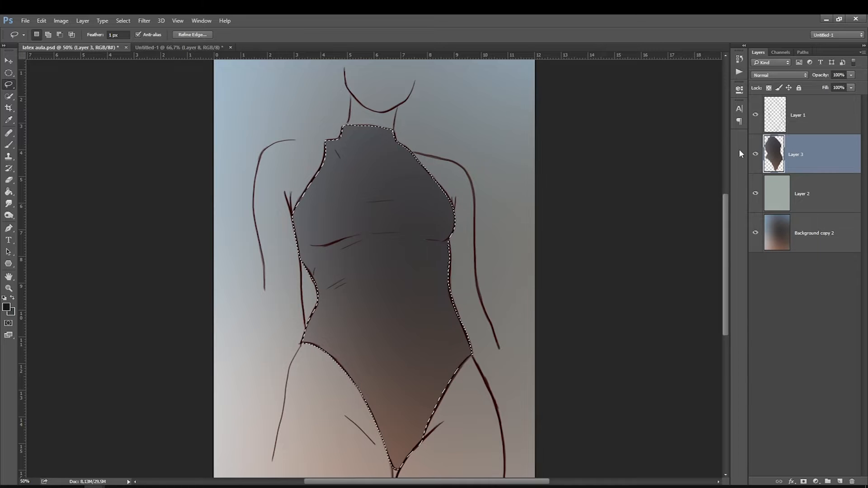
pyautogui.hotkey('ctrl', 'd')
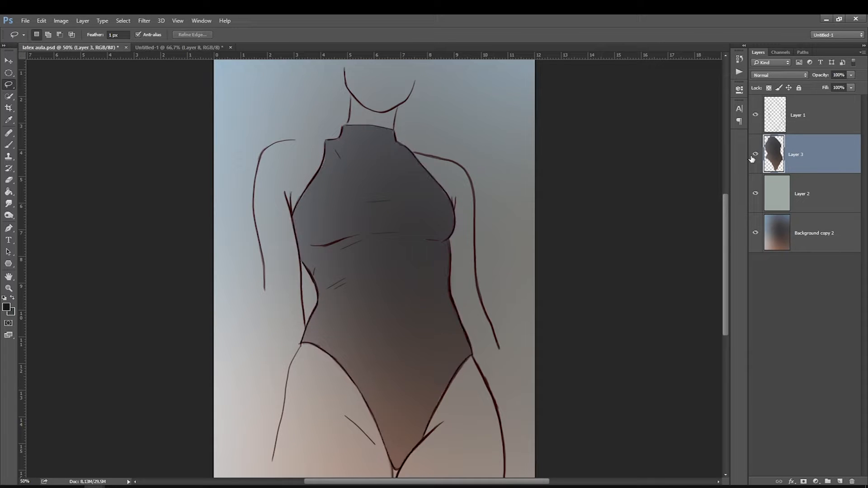
pyautogui.click(754, 154)
pyautogui.click(755, 155)
# Copy a rounded Lasso area from the bodysuit's upper part to a new layer, and delete that layer.
pyautogui.moveTo(345, 181)
pyautogui.mouseDown()
pyautogui.moveTo(340, 170)
pyautogui.moveTo(381, 135)
pyautogui.moveTo(396, 108)
pyautogui.mouseUp()
pyautogui.hotkey('ctrl', 'j')
pyautogui.hotkey('ctrl', 't')
pyautogui.press('Escape')
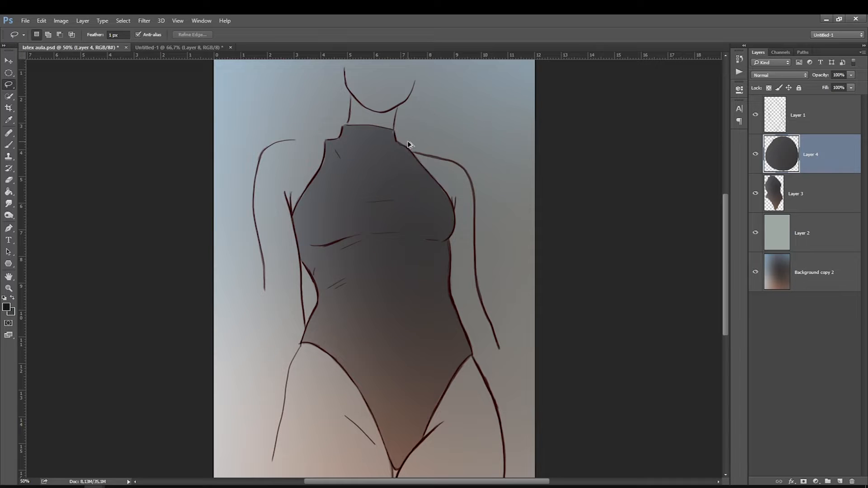
pyautogui.press('Delete')
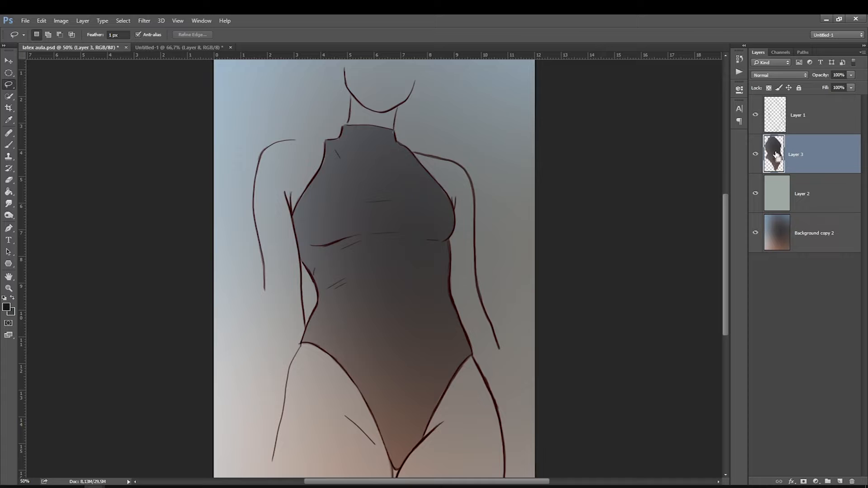
# Load the bodysuit shape on Layer 3 as a selection and hide that layer.
pyautogui.keyDown('ctrl'); pyautogui.click(776, 152); pyautogui.keyUp('ctrl')
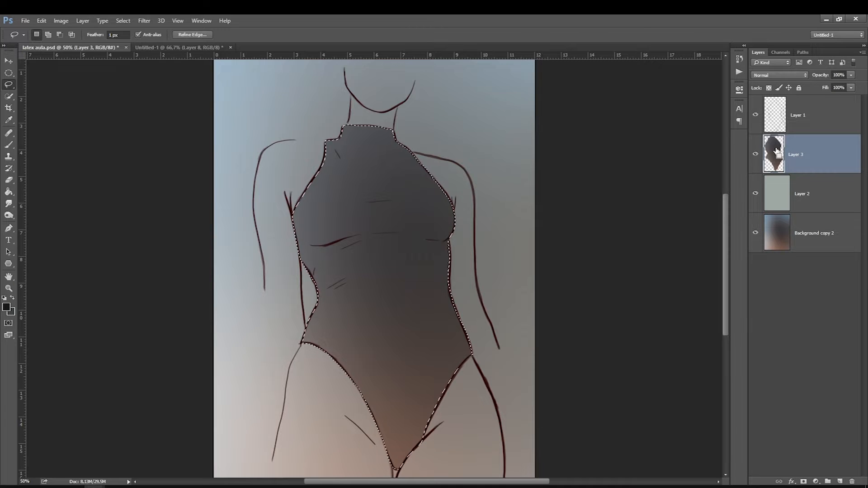
pyautogui.click(755, 154)
pyautogui.click(755, 155)
pyautogui.click(755, 155)
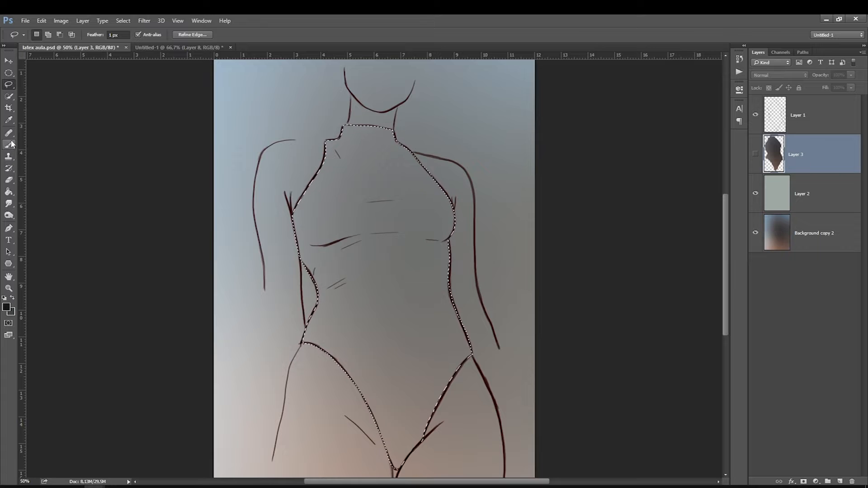
# On a new layer, try black shading along the bodysuit's left side with a large soft brush at 24% opacity.
pyautogui.click(9, 144)
pyautogui.click(840, 481)
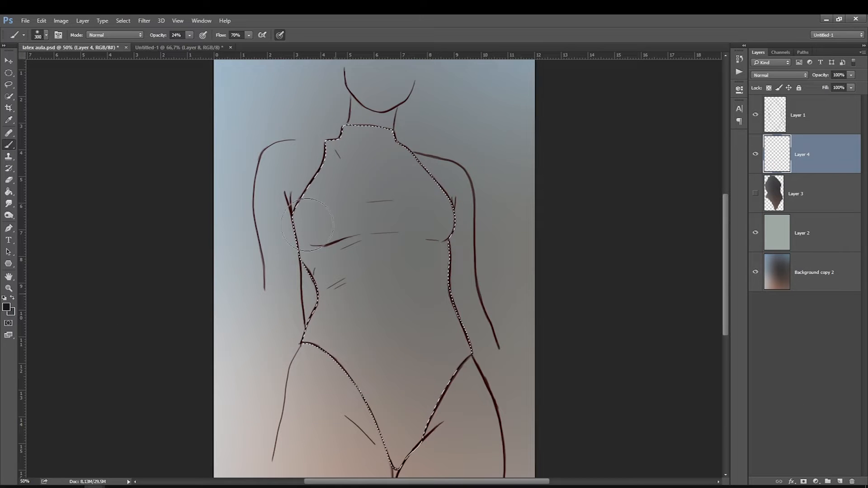
pyautogui.moveTo(298, 212); pyautogui.dragTo(275, 260)
pyautogui.press(']')
pyautogui.press(']')
pyautogui.press(']')
pyautogui.press(']')
pyautogui.press(']')
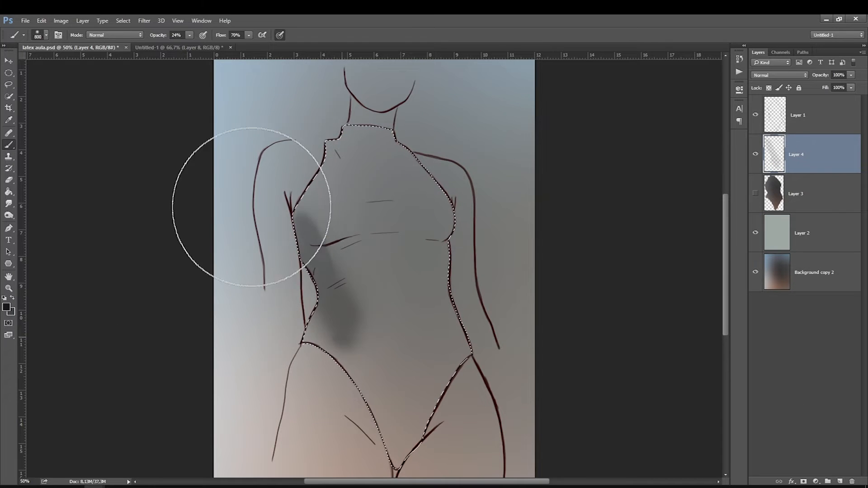
pyautogui.moveTo(252, 205)
pyautogui.mouseDown()
pyautogui.moveTo(334, 338)
pyautogui.moveTo(231, 210)
pyautogui.moveTo(331, 352)
pyautogui.moveTo(244, 219)
pyautogui.moveTo(339, 340)
pyautogui.mouseUp()
pyautogui.moveTo(256, 231); pyautogui.dragTo(334, 339)
# Delete the layer holding the trial shading and clear the bodysuit selection.
pyautogui.press('Delete')
pyautogui.hotkey('ctrl', 'd')
pyautogui.press('Delete')
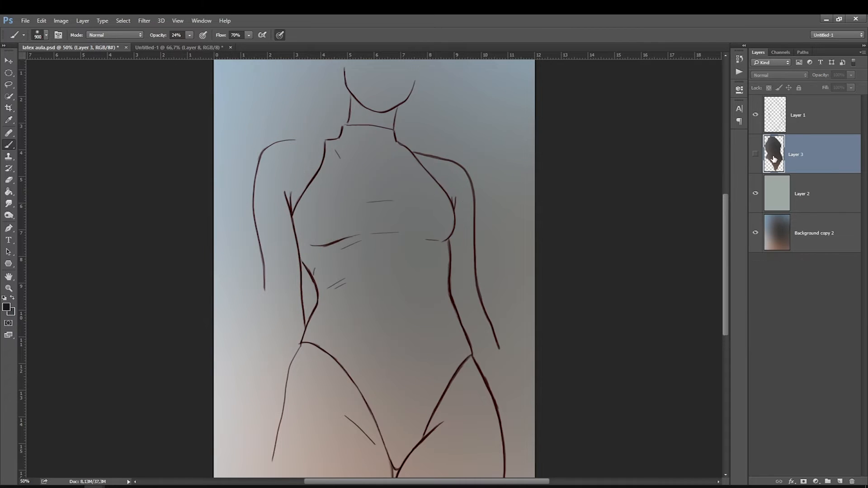
# Show the bodysuit layer, reload its outline as a selection and hide the layer again.
pyautogui.click(755, 154)
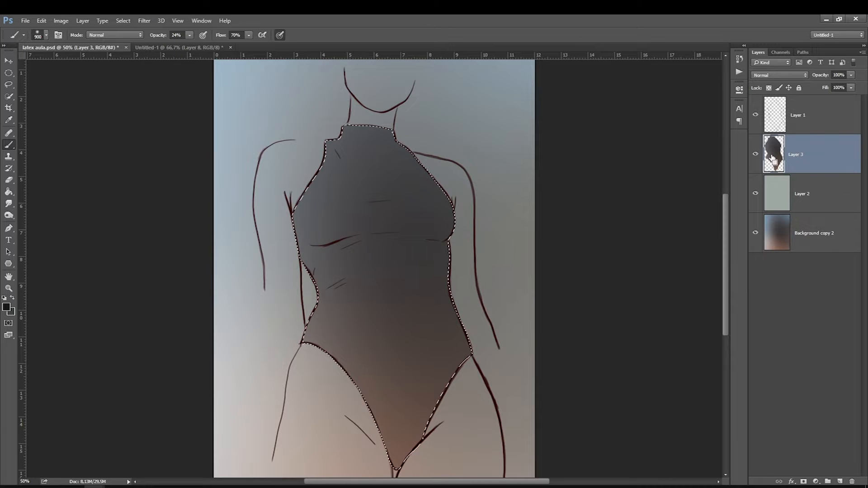
pyautogui.click(755, 155)
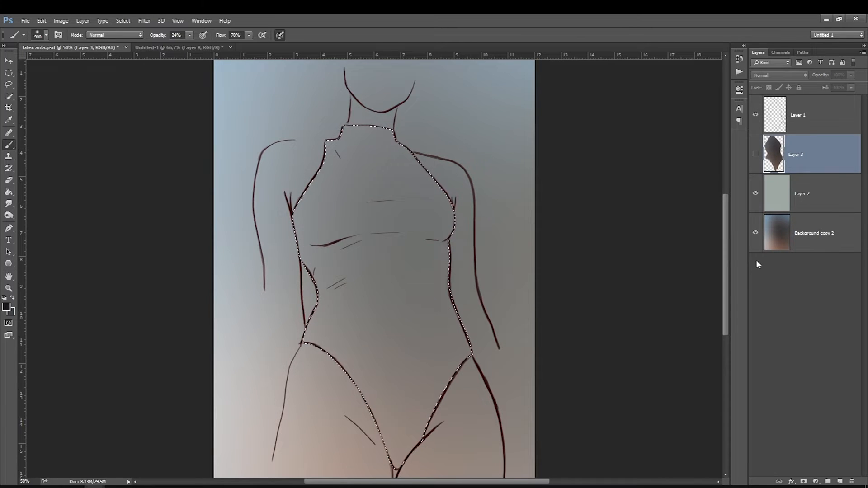
# Show the bodysuit layer to set the foreground to black, add a new layer above it, and hide the bodysuit layer again.
pyautogui.click(754, 154)
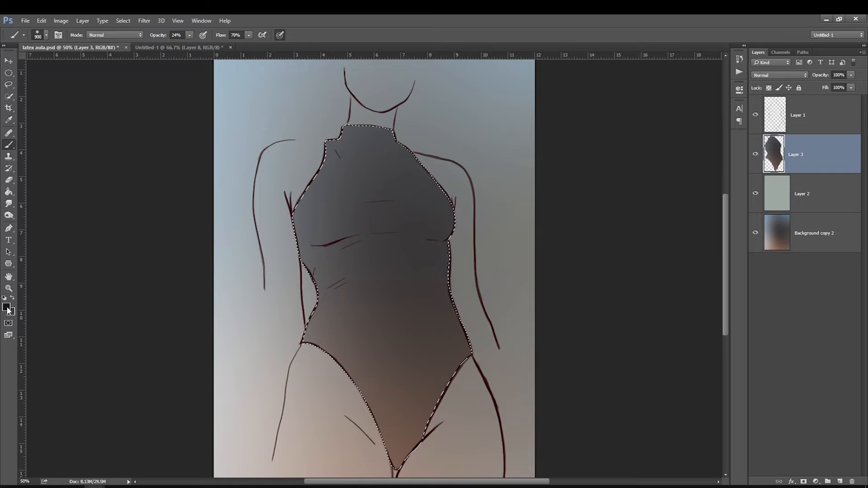
pyautogui.click(7, 307)
pyautogui.press('Return')
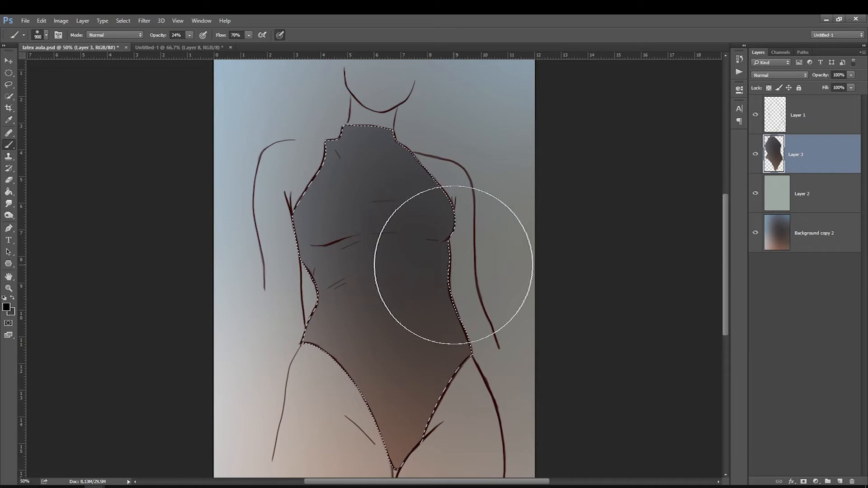
pyautogui.moveTo(452, 264)
pyautogui.mouseDown()
pyautogui.moveTo(383, 253)
pyautogui.moveTo(378, 285)
pyautogui.mouseUp()
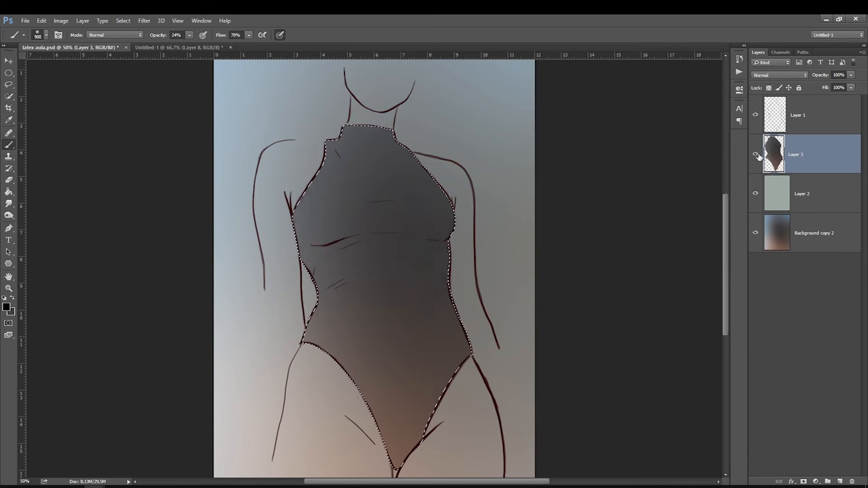
pyautogui.click(839, 482)
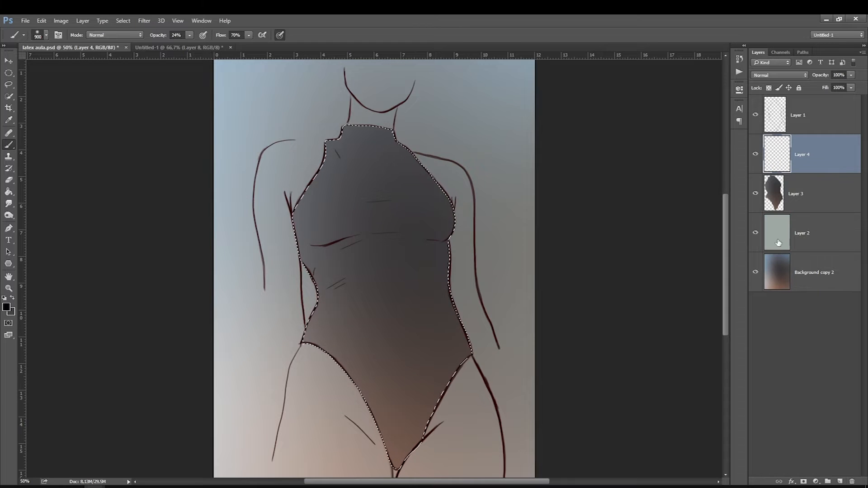
pyautogui.click(755, 193)
# With a smaller square-shaped brush at 24% opacity, paint black shading over the bodysuit's collar and upper chest.
pyautogui.rightClick(382, 276)
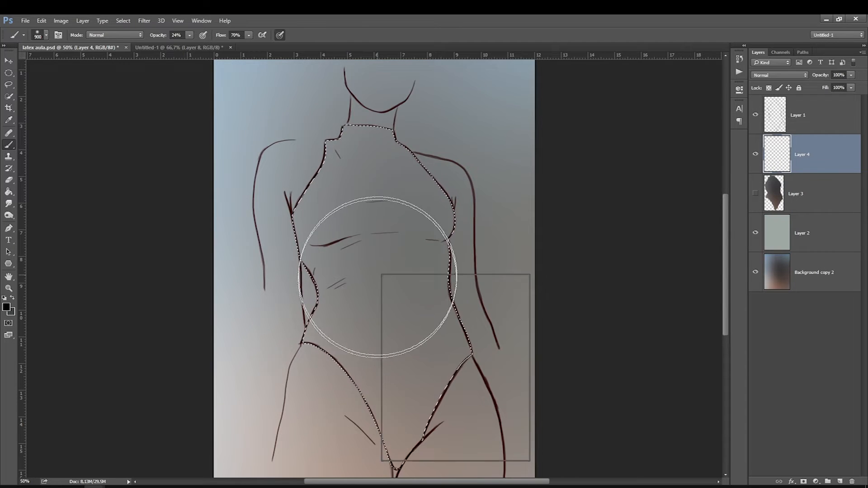
pyautogui.click(423, 354)
pyautogui.click(755, 174)
pyautogui.press('[')
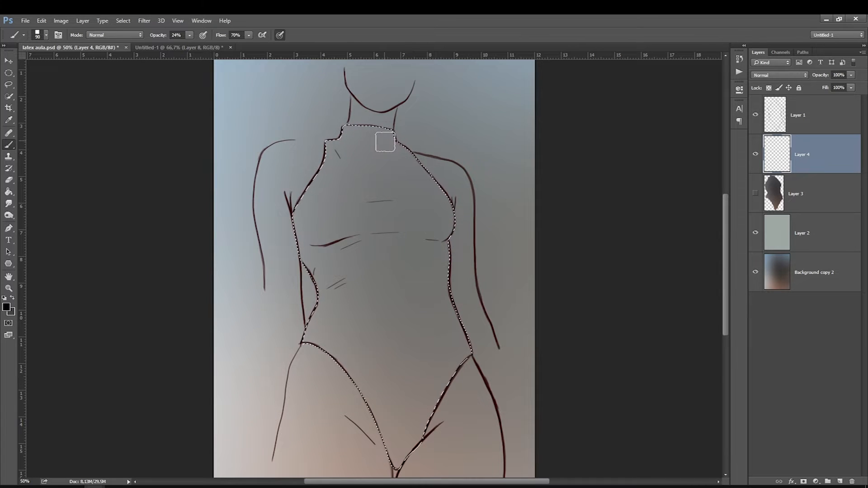
pyautogui.press('[')
pyautogui.press(']')
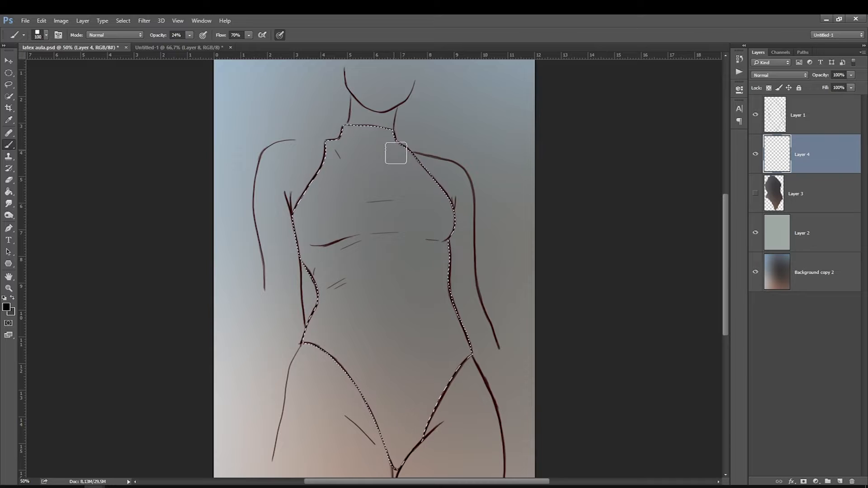
pyautogui.moveTo(361, 127)
pyautogui.mouseDown()
pyautogui.moveTo(396, 131)
pyautogui.moveTo(368, 127)
pyautogui.moveTo(338, 138)
pyautogui.mouseUp()
pyautogui.press('[')
pyautogui.press('[')
pyautogui.moveTo(398, 129)
pyautogui.mouseDown()
pyautogui.moveTo(423, 161)
pyautogui.moveTo(380, 170)
pyautogui.mouseUp()
pyautogui.moveTo(353, 123)
pyautogui.mouseDown()
pyautogui.moveTo(403, 153)
pyautogui.moveTo(395, 151)
pyautogui.moveTo(404, 163)
pyautogui.moveTo(393, 140)
pyautogui.mouseUp()
pyautogui.moveTo(410, 168)
pyautogui.mouseDown()
pyautogui.moveTo(382, 161)
pyautogui.moveTo(393, 164)
pyautogui.moveTo(394, 140)
pyautogui.mouseUp()
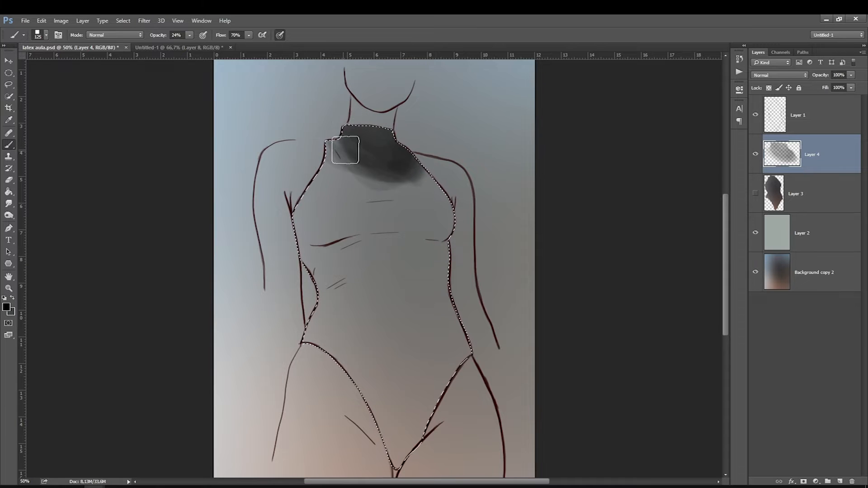
pyautogui.moveTo(422, 167); pyautogui.dragTo(425, 171)
# Raise the brush opacity to 55%, darken the upper-chest shading and shade the underside of the right breast.
pyautogui.moveTo(189, 35); pyautogui.dragTo(201, 44)
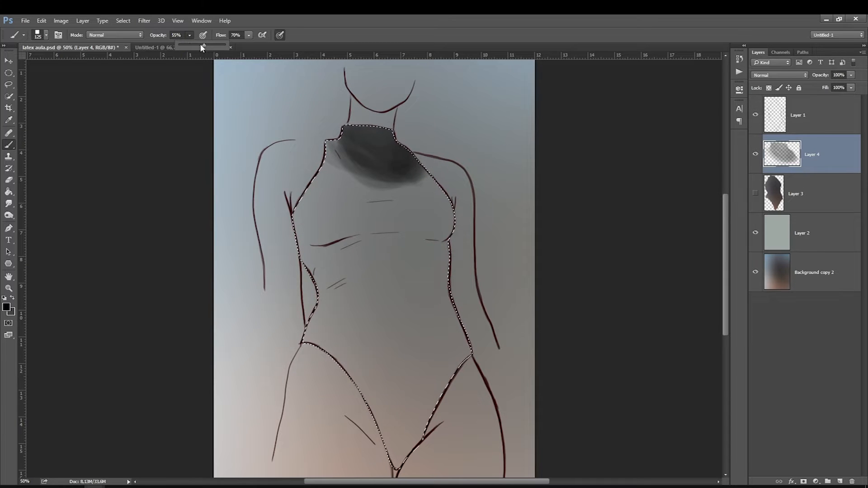
pyautogui.press('[')
pyautogui.moveTo(409, 170); pyautogui.dragTo(379, 143)
pyautogui.press(']')
pyautogui.press(']')
pyautogui.moveTo(446, 222)
pyautogui.mouseDown()
pyautogui.moveTo(427, 237)
pyautogui.moveTo(447, 220)
pyautogui.moveTo(418, 236)
pyautogui.moveTo(438, 230)
pyautogui.moveTo(400, 237)
pyautogui.moveTo(431, 251)
pyautogui.mouseUp()
# With a smaller brush, paint short dark folds beneath the right breast and shade down the right ribs.
pyautogui.press('[')
pyautogui.press('[')
pyautogui.press('[')
pyautogui.press('[')
pyautogui.press('[')
pyautogui.press('[')
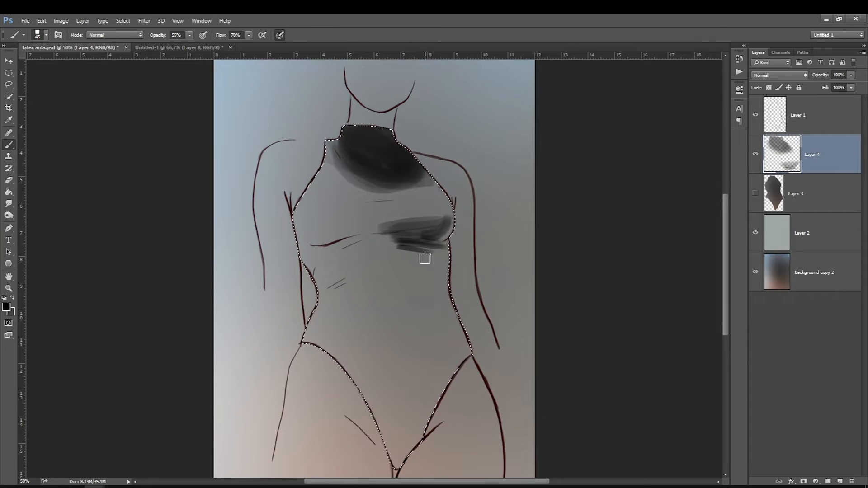
pyautogui.press('[')
pyautogui.moveTo(420, 260)
pyautogui.mouseDown()
pyautogui.moveTo(428, 260)
pyautogui.moveTo(418, 289)
pyautogui.mouseUp()
pyautogui.press('[')
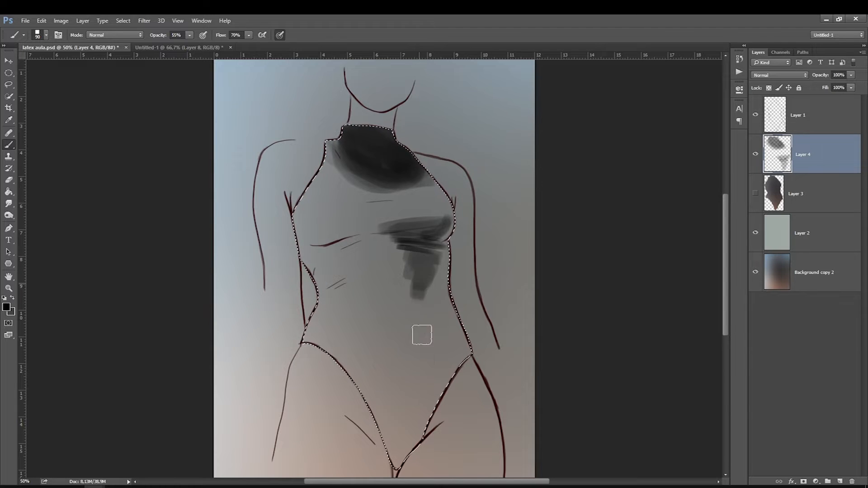
# Paint long dark streaks down the right side of the torso to the crotch and short folds at the left waist.
pyautogui.press('[')
pyautogui.moveTo(422, 334); pyautogui.dragTo(421, 320)
pyautogui.moveTo(415, 278)
pyautogui.mouseDown()
pyautogui.moveTo(419, 362)
pyautogui.moveTo(418, 319)
pyautogui.moveTo(401, 465)
pyautogui.mouseUp()
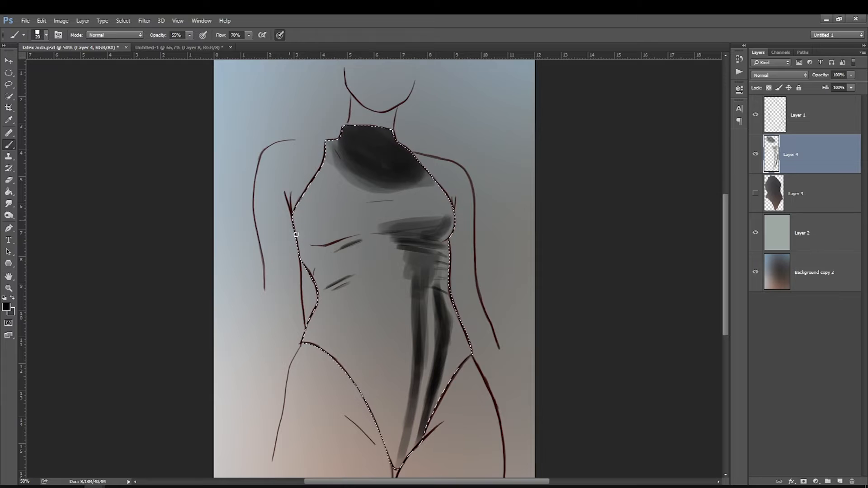
pyautogui.moveTo(320, 289); pyautogui.dragTo(351, 273)
pyautogui.press('[')
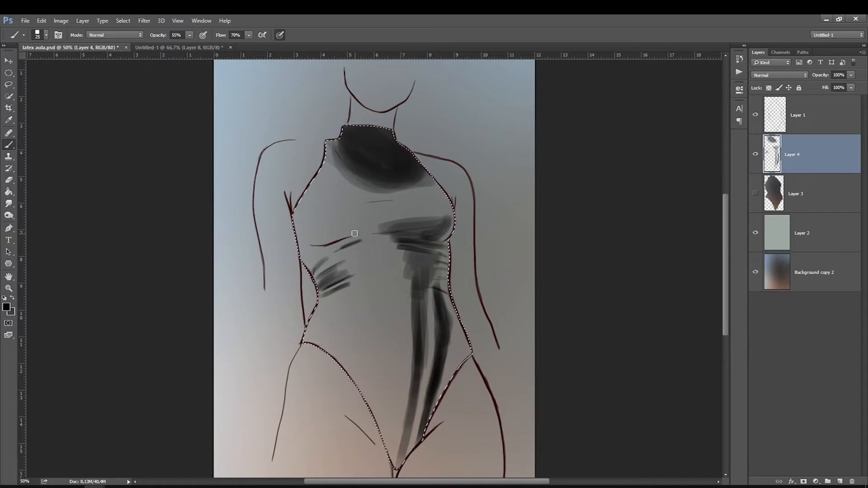
# Switch to a textured brush and shade across the bust, from the right breast along the left underbust line, with a thin fold above.
pyautogui.rightClick(347, 236)
pyautogui.click(470, 316)
pyautogui.click(803, 162)
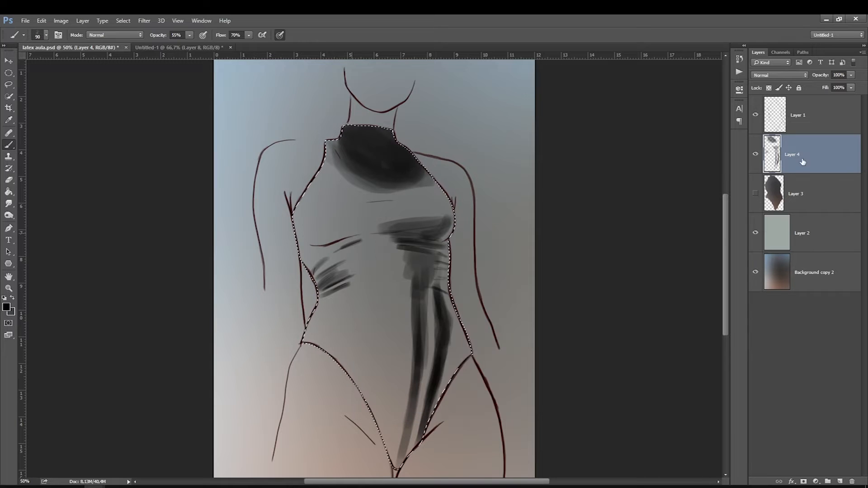
pyautogui.press('[')
pyautogui.press('[')
pyautogui.moveTo(383, 234); pyautogui.dragTo(322, 247)
pyautogui.press(']')
pyautogui.moveTo(393, 227); pyautogui.dragTo(341, 222)
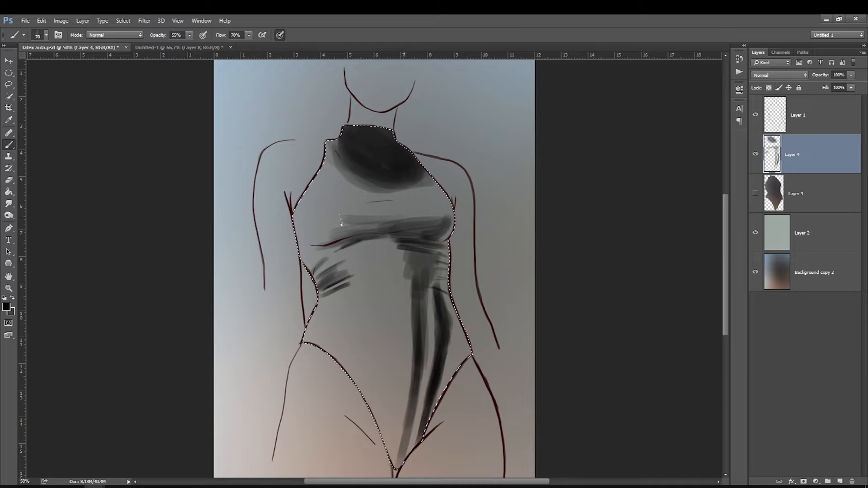
pyautogui.press('[')
pyautogui.press('[')
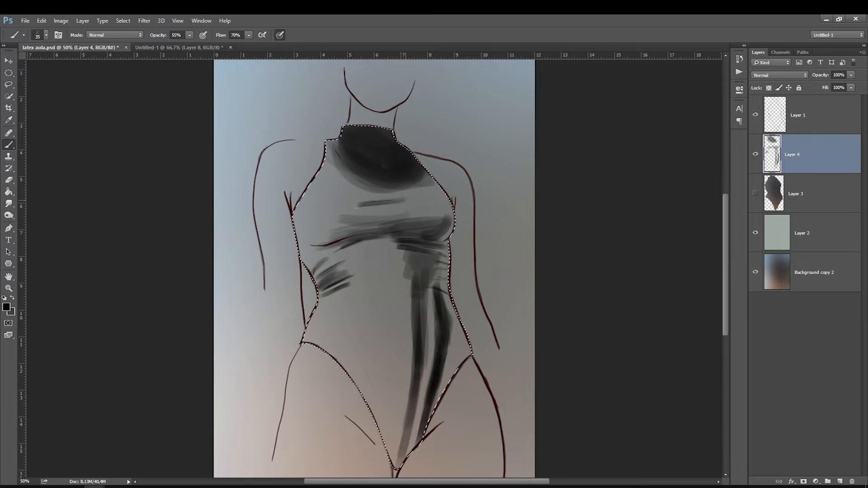
pyautogui.press(']')
pyautogui.press(']')
pyautogui.press(']')
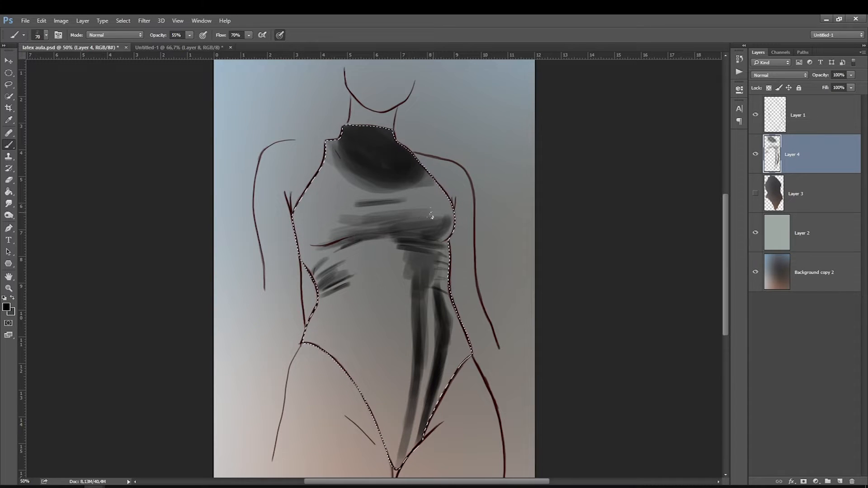
pyautogui.press(']')
pyautogui.press(']')
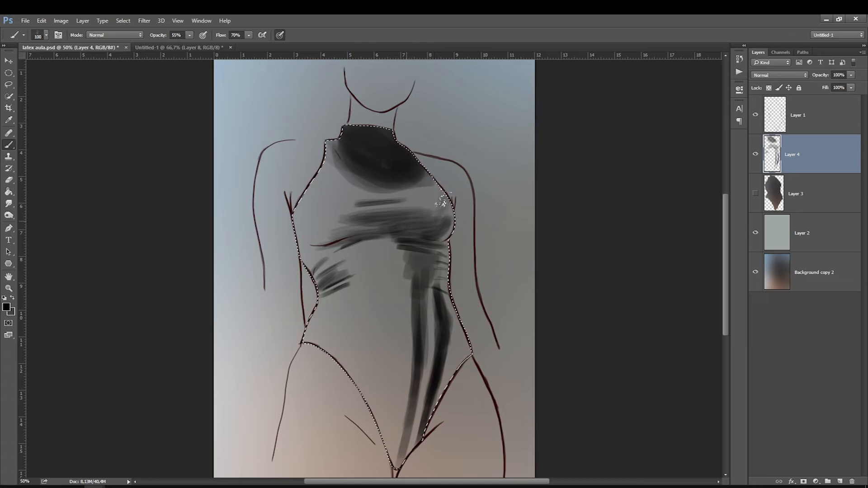
pyautogui.press(']')
pyautogui.press(']')
pyautogui.press(']')
pyautogui.press(']')
pyautogui.press(']')
pyautogui.moveTo(388, 300)
pyautogui.mouseDown()
pyautogui.moveTo(357, 299)
pyautogui.moveTo(358, 384)
pyautogui.mouseUp()
pyautogui.hotkey('ctrl', 'z')
# Shade the right side of the bust, build up a dark left breast and fill in the upper chest around them.
pyautogui.press('[')
pyautogui.press('[')
pyautogui.press('[')
pyautogui.press('[')
pyautogui.press('[')
pyautogui.press('[')
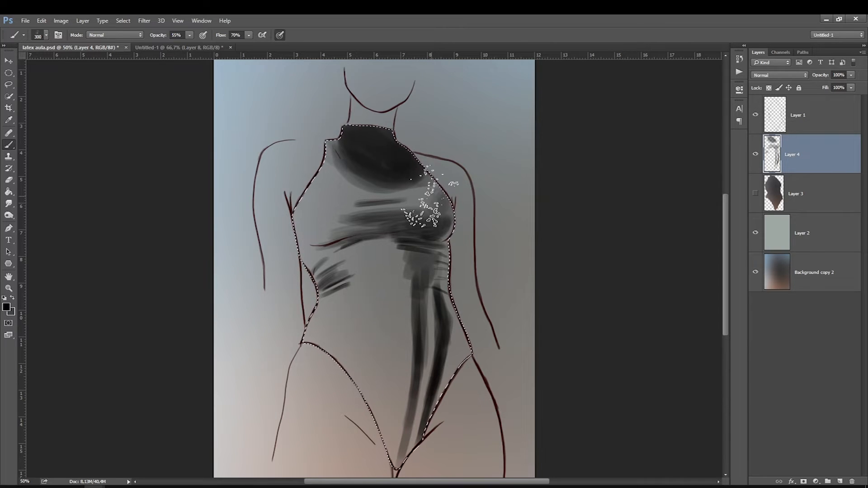
pyautogui.press(']')
pyautogui.press(']')
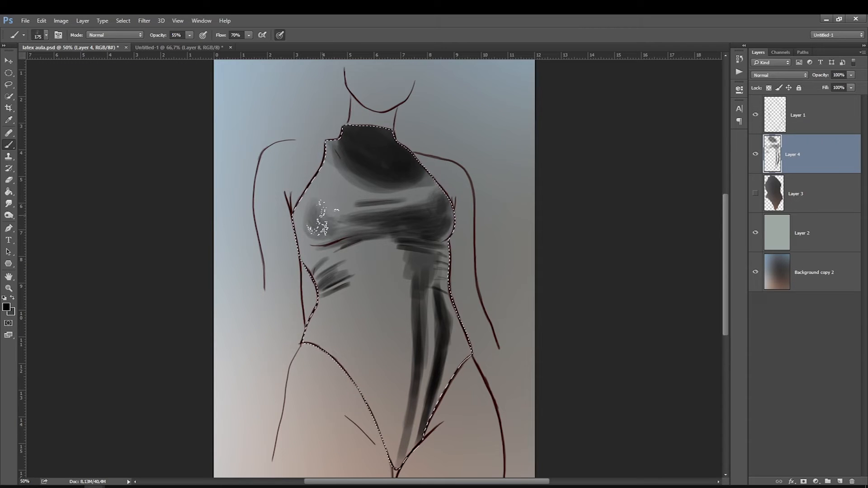
pyautogui.press('[')
pyautogui.moveTo(312, 219); pyautogui.dragTo(325, 233)
pyautogui.press('[')
pyautogui.press('[')
pyautogui.moveTo(329, 198)
pyautogui.mouseDown()
pyautogui.moveTo(348, 175)
pyautogui.moveTo(385, 203)
pyautogui.mouseUp()
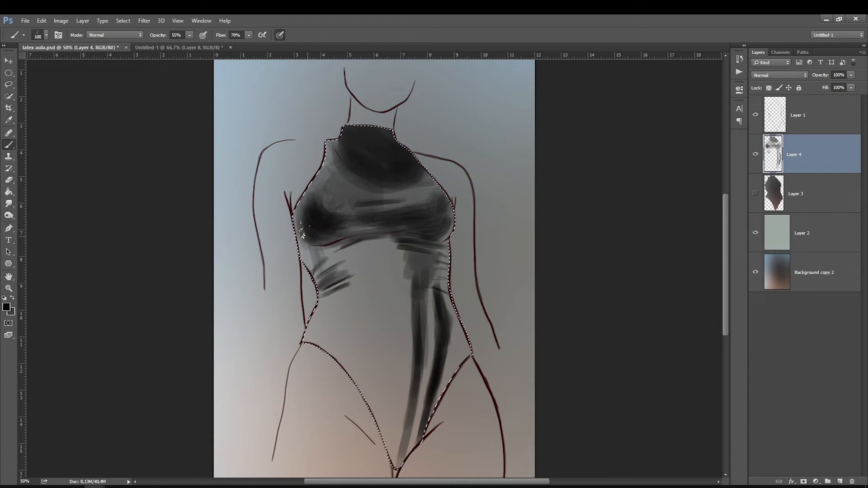
# Lighten the shading along the outer edge of the left breast using the Eraser at 60% opacity.
pyautogui.press('[')
pyautogui.press('[')
pyautogui.press('[')
pyautogui.press('[')
pyautogui.press('[')
pyautogui.press('[')
pyautogui.press('e')
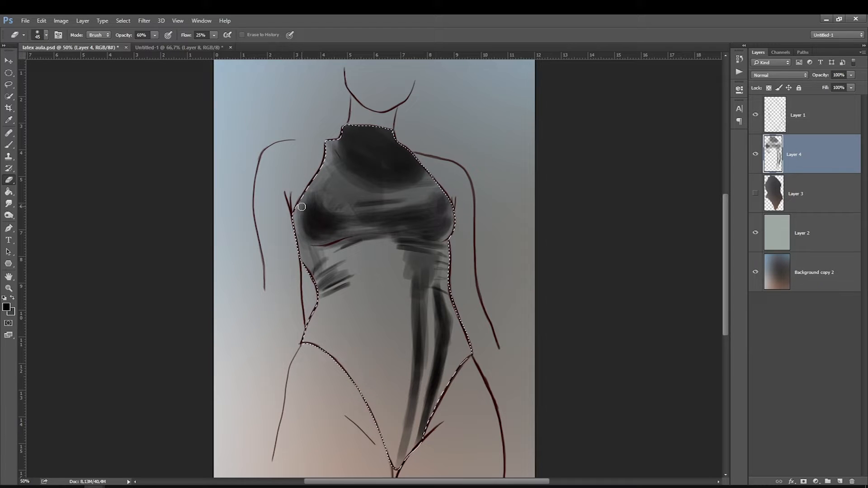
# Brush dark shading over the left ribs, along the left hip and leg opening, and down the middle of the belly.
pyautogui.press('b')
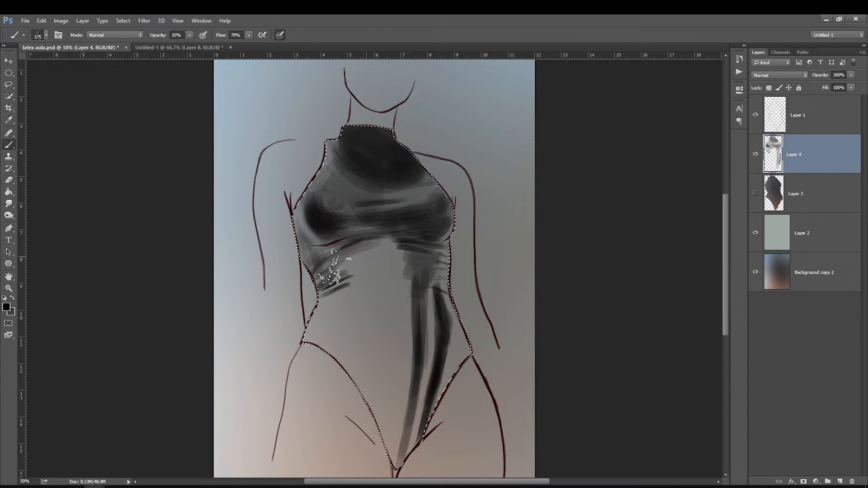
pyautogui.press('[')
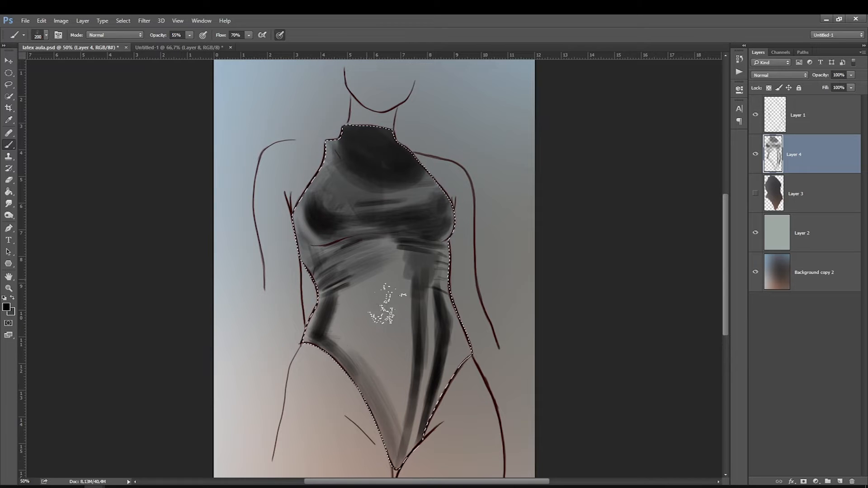
pyautogui.press(']')
pyautogui.press(']')
pyautogui.moveTo(386, 305); pyautogui.dragTo(416, 287)
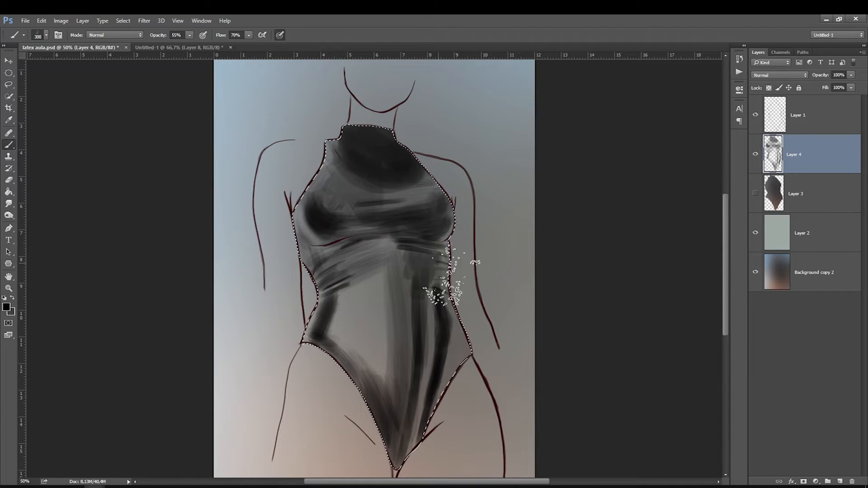
# Fill the remaining light areas of the torso with dark shading and deepen the band across the bust.
pyautogui.moveTo(434, 222); pyautogui.dragTo(369, 244)
pyautogui.moveTo(335, 357)
pyautogui.mouseDown()
pyautogui.moveTo(397, 310)
pyautogui.moveTo(327, 450)
pyautogui.mouseUp()
pyautogui.press('[')
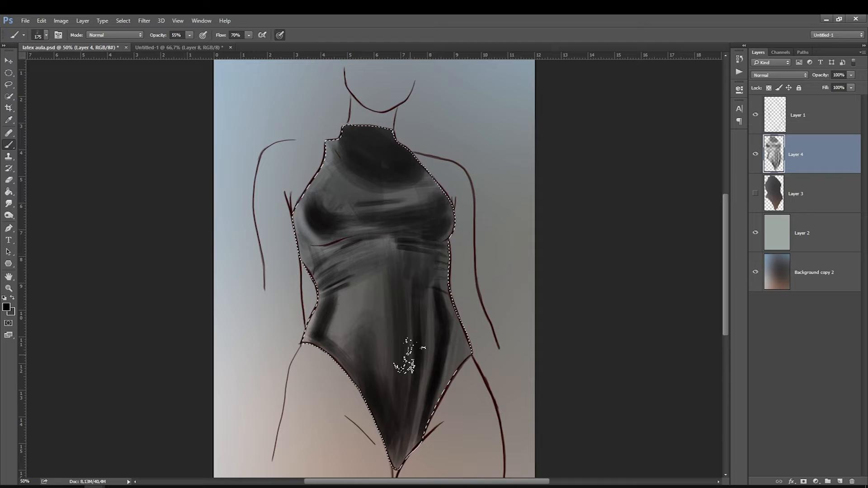
pyautogui.moveTo(388, 224)
pyautogui.mouseDown()
pyautogui.moveTo(398, 212)
pyautogui.moveTo(346, 217)
pyautogui.mouseUp()
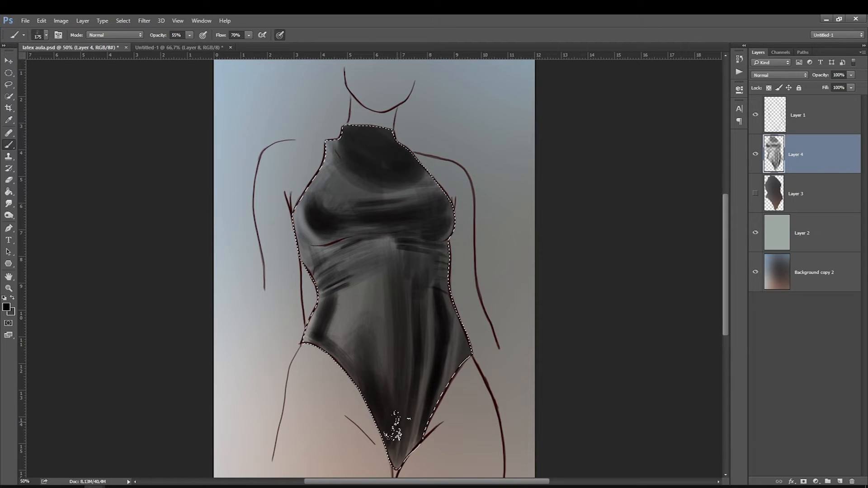
pyautogui.press('[')
pyautogui.press('[')
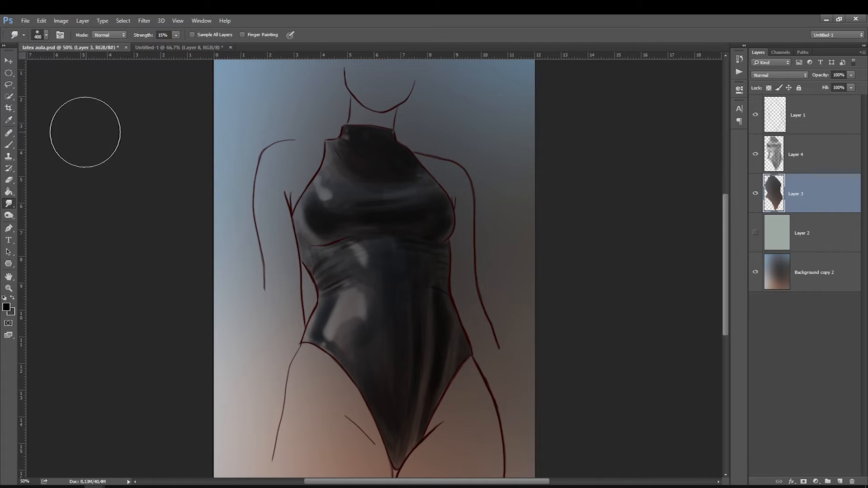
# Add a new layer directly above the bodysuit layer and set the brush colour to pure white.
pyautogui.click(8, 145)
pyautogui.click(7, 307)
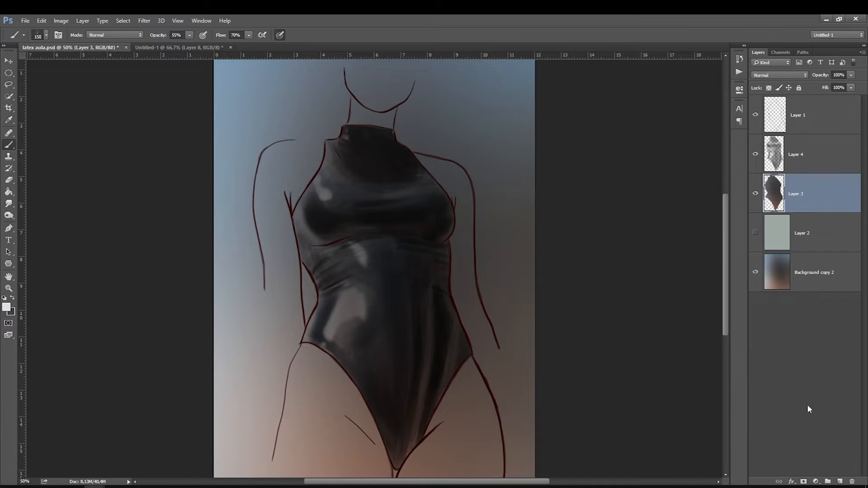
pyautogui.click(840, 482)
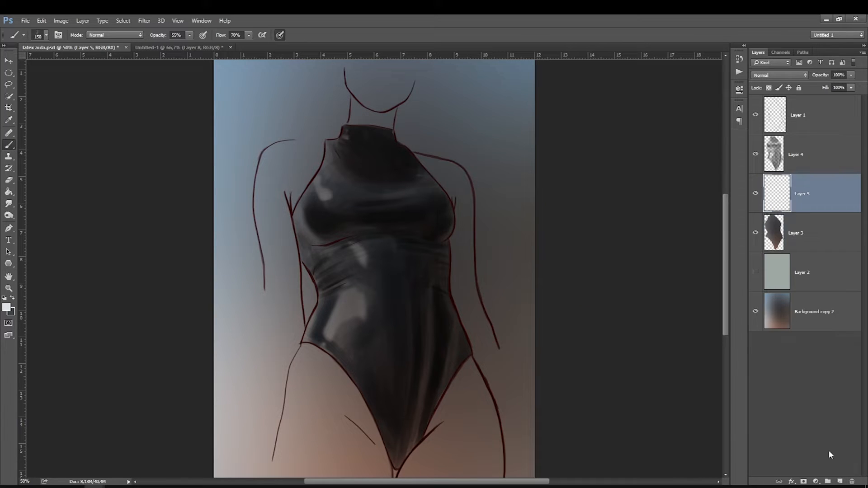
pyautogui.press('[')
pyautogui.press('[')
pyautogui.press('[')
pyautogui.press('[')
pyautogui.press('[')
pyautogui.press('[')
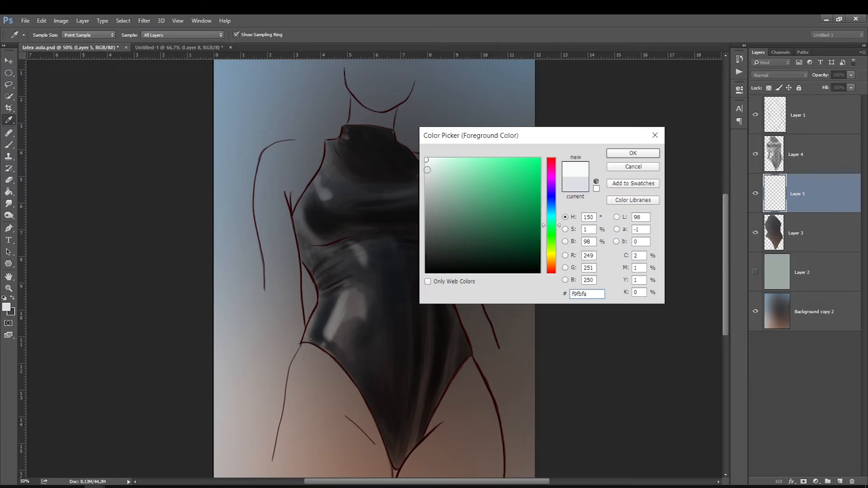
pyautogui.moveTo(428, 160); pyautogui.dragTo(423, 150)
pyautogui.press('Return')
# Paint bright white highlights on the left hip, ribs and left breast, using the bodysuit outline as the selection.
pyautogui.moveTo(353, 294)
pyautogui.mouseDown()
pyautogui.moveTo(334, 328)
pyautogui.moveTo(345, 328)
pyautogui.moveTo(361, 291)
pyautogui.moveTo(337, 326)
pyautogui.mouseUp()
pyautogui.keyDown('ctrl'); pyautogui.click(771, 235); pyautogui.keyUp('ctrl')
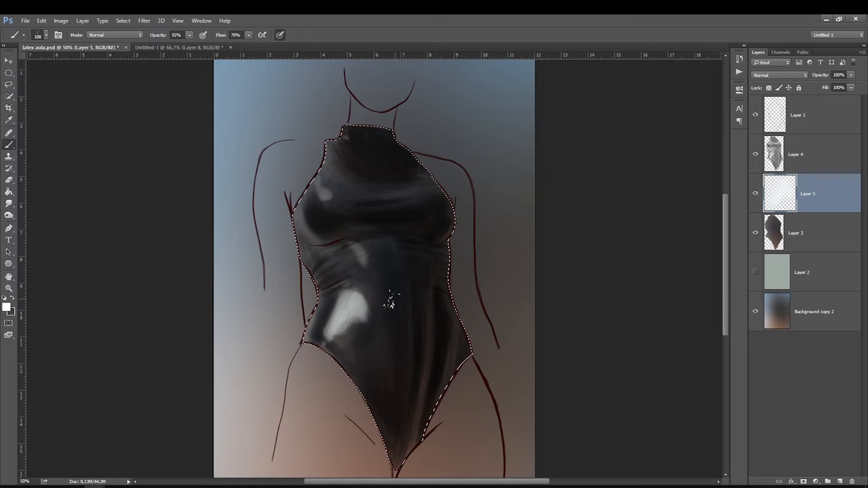
pyautogui.press(']')
pyautogui.press('[')
pyautogui.press('[')
pyautogui.press('[')
pyautogui.press('[')
pyautogui.moveTo(355, 247); pyautogui.dragTo(367, 264)
pyautogui.moveTo(318, 179); pyautogui.dragTo(332, 196)
# With a small brush, add a thin white highlight on the upper right chest beside the armhole edge.
pyautogui.press('[')
pyautogui.press('[')
pyautogui.press('[')
pyautogui.press('[')
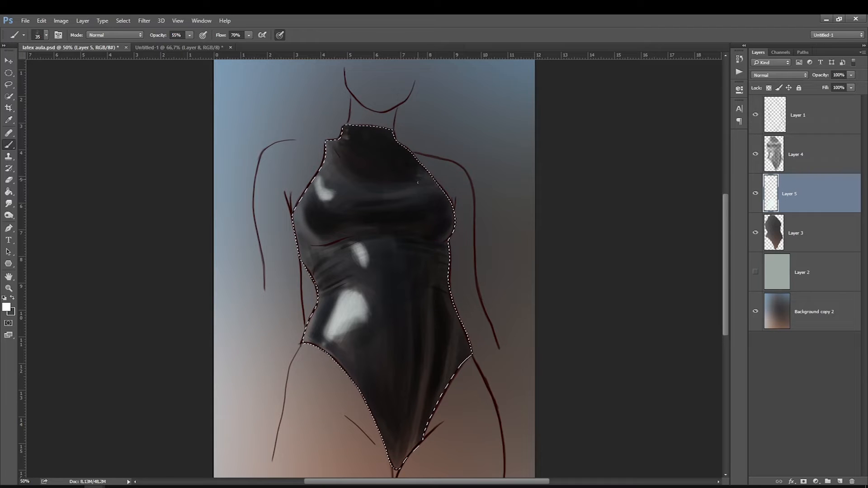
pyautogui.moveTo(414, 177); pyautogui.dragTo(429, 177)
# Paint fine white highlights along the folds across the bust and on the left ribs.
pyautogui.press(']')
pyautogui.press(']')
pyautogui.press(']')
pyautogui.press(']')
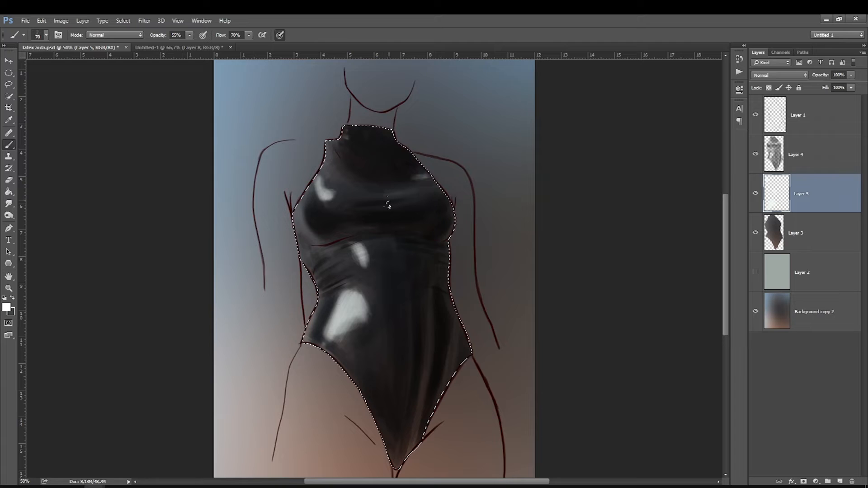
pyautogui.press('[')
pyautogui.press('[')
pyautogui.press('[')
pyautogui.press('[')
pyautogui.press('[')
pyautogui.press('[')
pyautogui.press('[')
pyautogui.moveTo(335, 253); pyautogui.dragTo(312, 265)
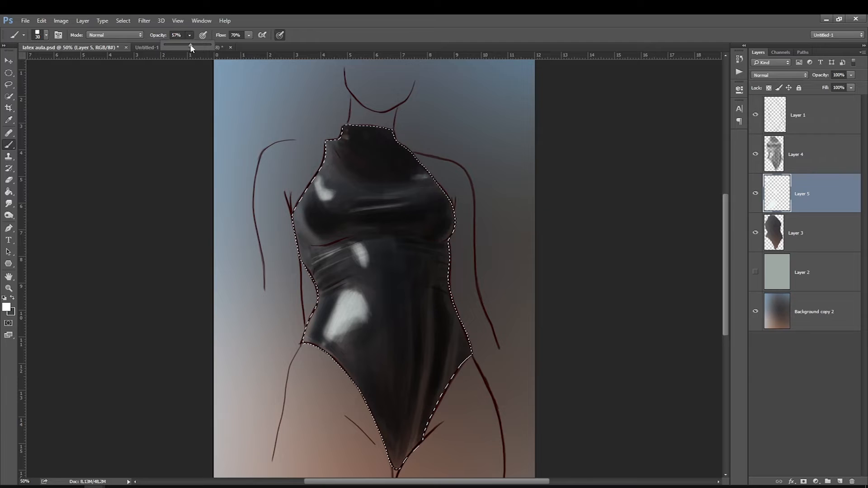
# At 100% opacity with varied brush sizes, paint white highlights on the collar, upper chest, left side, hip edge and left leg opening.
pyautogui.press('[')
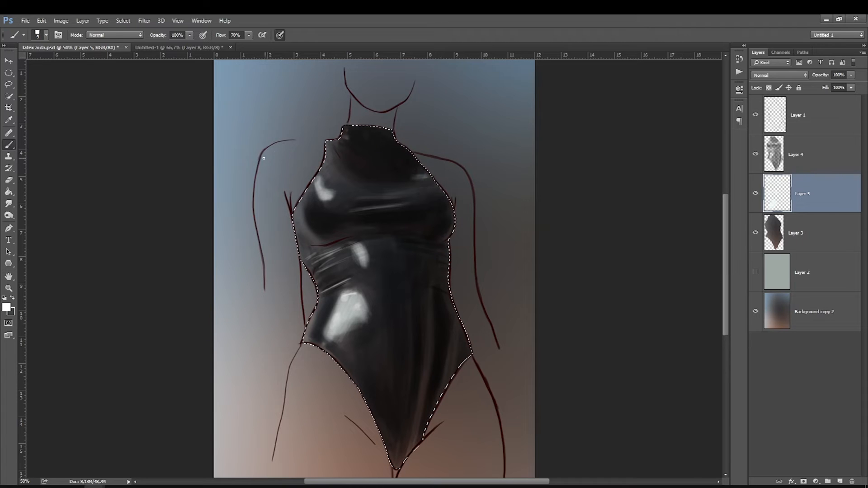
pyautogui.press('[')
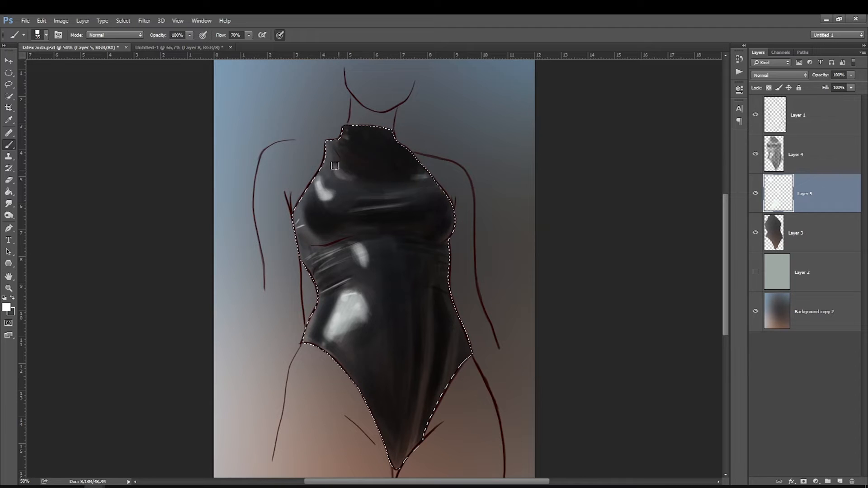
pyautogui.press('[')
pyautogui.press('[')
pyautogui.press('[')
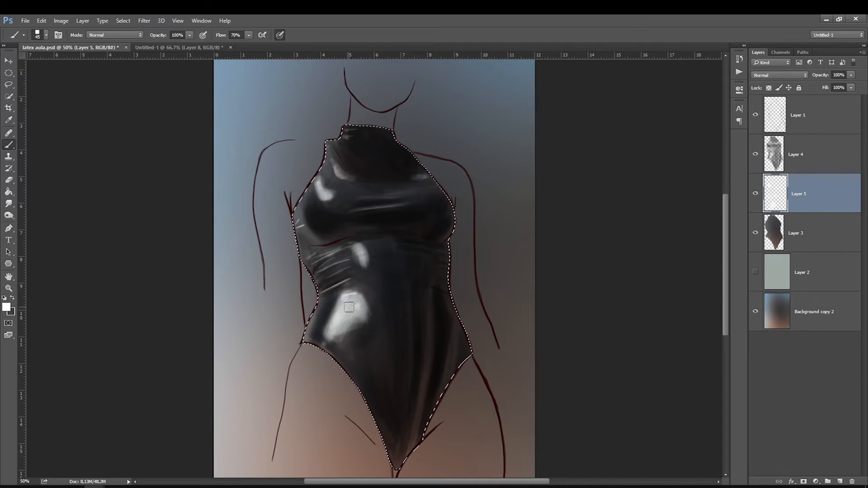
pyautogui.press('[')
pyautogui.press('[')
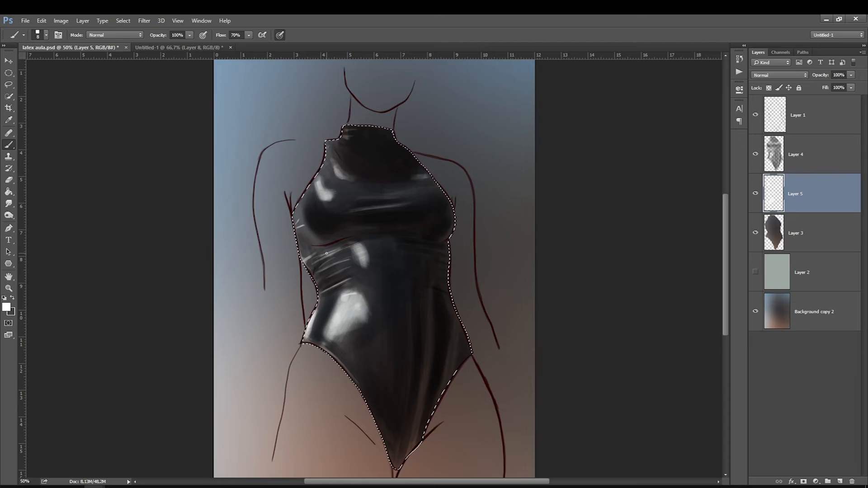
# Set the foreground colour to a dark blue, #22405f.
pyautogui.click(7, 307)
pyautogui.click(319, 327)
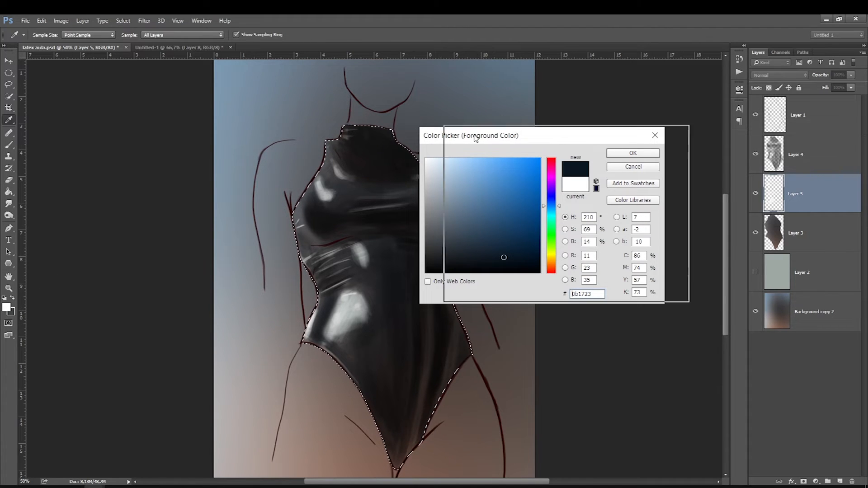
pyautogui.moveTo(477, 138); pyautogui.dragTo(566, 145)
pyautogui.click(487, 156)
pyautogui.moveTo(527, 227)
pyautogui.mouseDown()
pyautogui.moveTo(548, 246)
pyautogui.moveTo(541, 246)
pyautogui.moveTo(587, 237)
pyautogui.mouseUp()
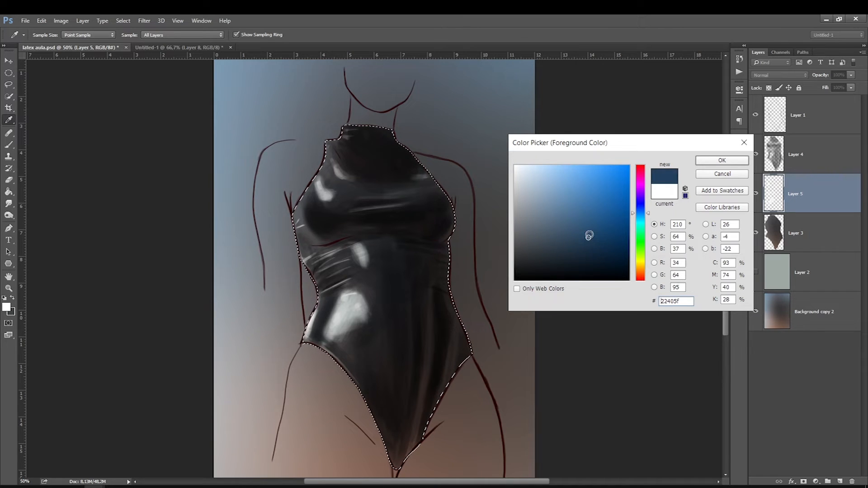
pyautogui.click(709, 161)
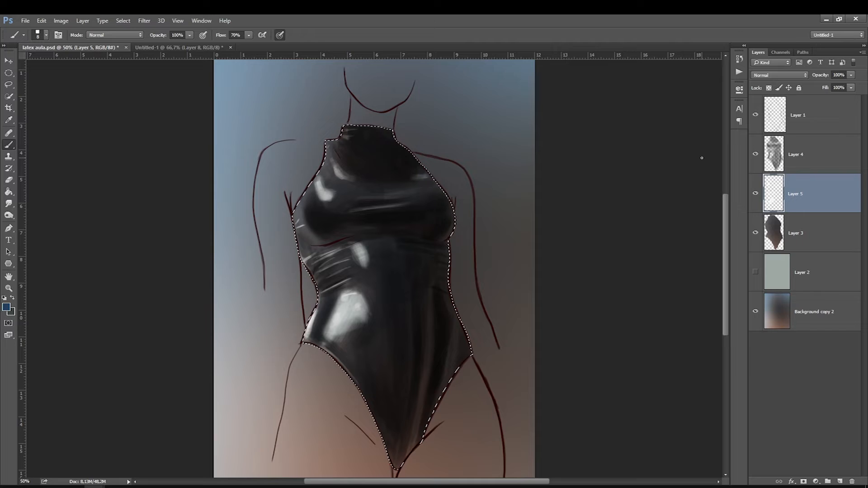
# Add a new layer directly above the base bodysuit layer and set the foreground colour to the blue #3e5f84.
pyautogui.click(804, 239)
pyautogui.click(839, 482)
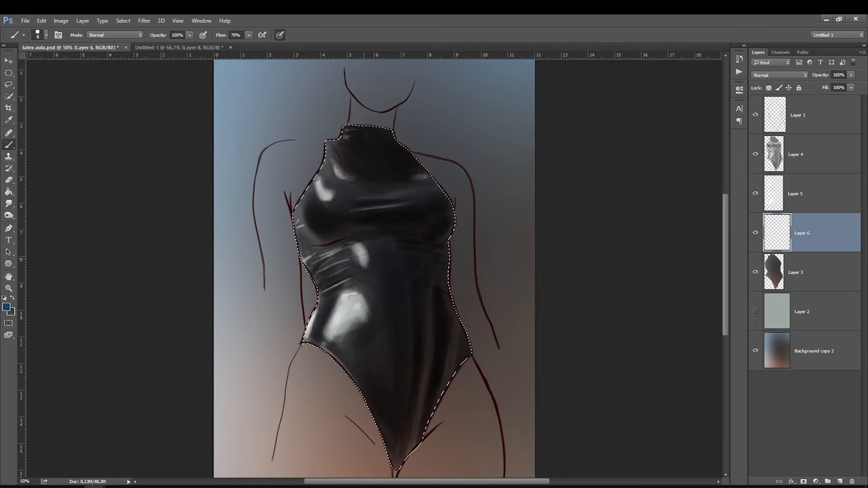
pyautogui.click(7, 307)
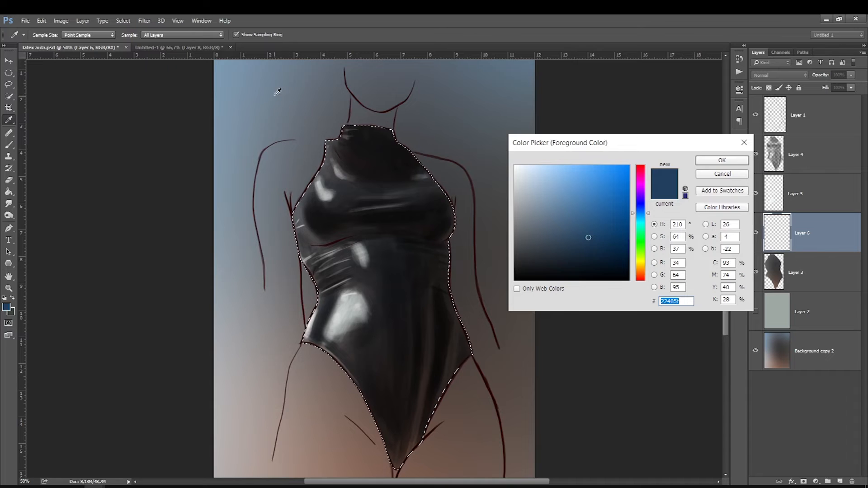
pyautogui.click(464, 155)
pyautogui.moveTo(533, 239); pyautogui.dragTo(575, 221)
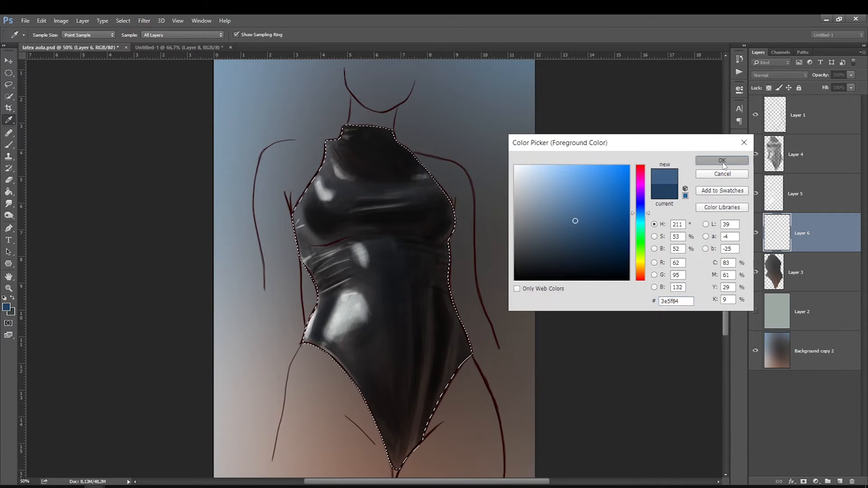
pyautogui.click(724, 164)
# Check what the dark shading and white highlight layers contribute by hiding and reshowing them, keeping the new layer active.
pyautogui.rightClick(416, 259)
pyautogui.click(431, 342)
pyautogui.click(814, 235)
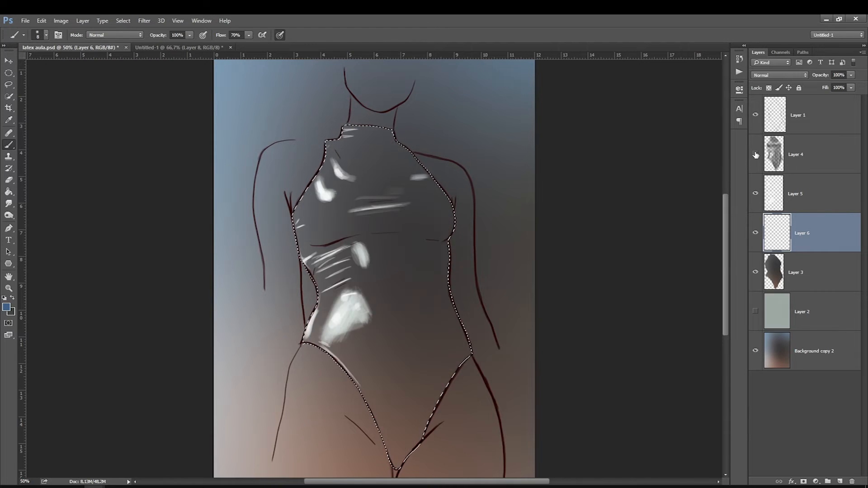
pyautogui.click(755, 199)
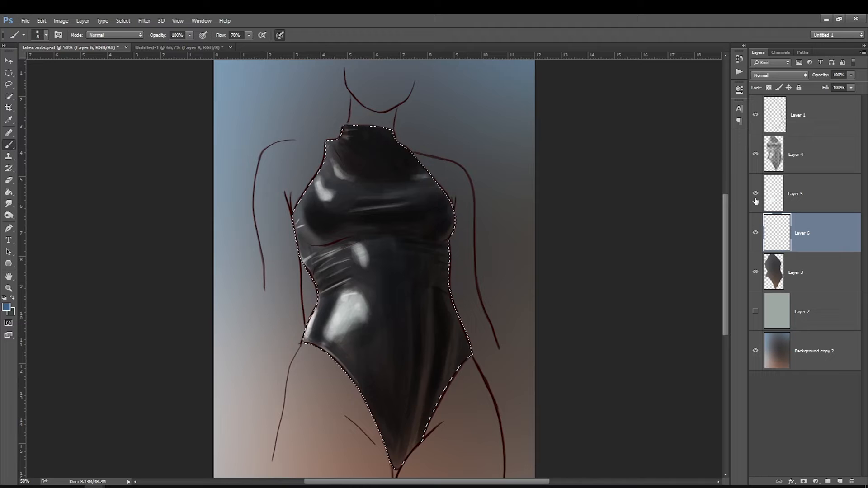
pyautogui.click(756, 199)
pyautogui.moveTo(791, 201); pyautogui.dragTo(827, 206)
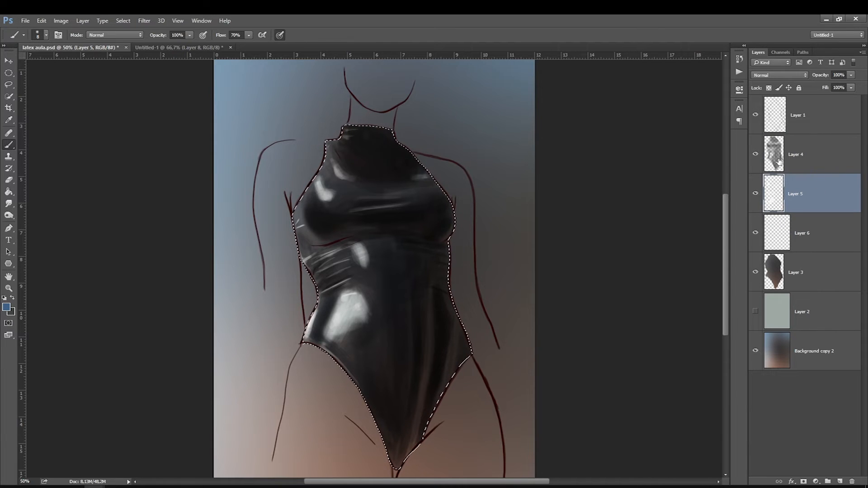
pyautogui.click(796, 223)
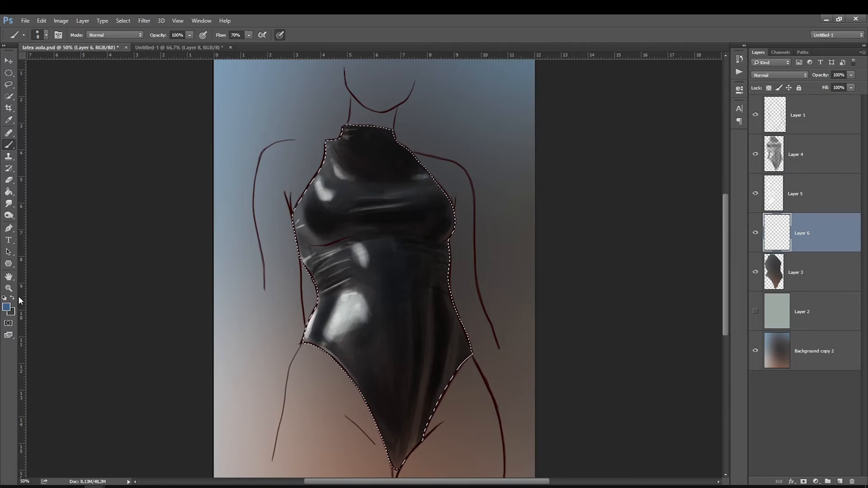
# Choose a soft round brush with 0% hardness at 125 px and try a blue stroke down the bodysuit's right side.
pyautogui.rightClick(404, 276)
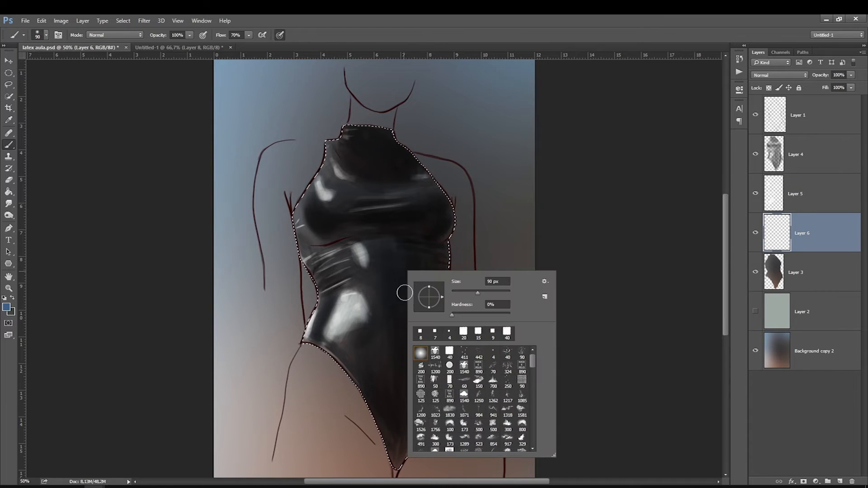
pyautogui.click(452, 313)
pyautogui.click(564, 288)
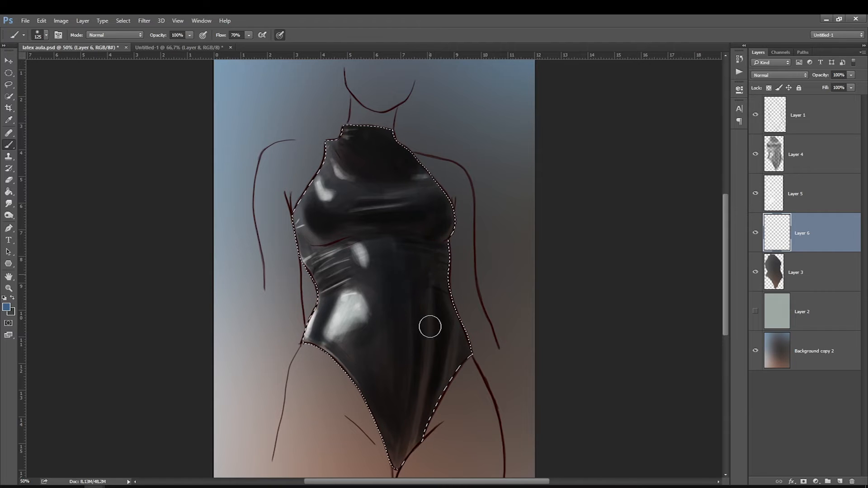
pyautogui.moveTo(432, 277); pyautogui.dragTo(414, 439)
pyautogui.hotkey('ctrl', 'z')
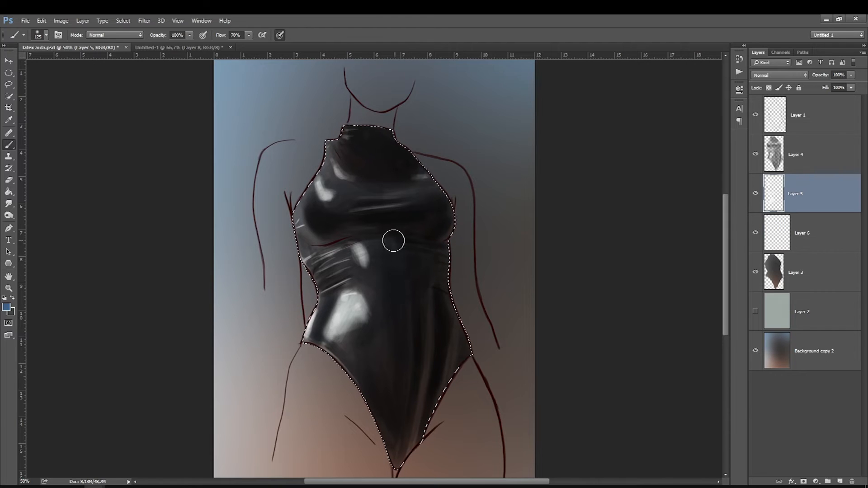
# Lower the brush opacity to 44% and paint soft blue reflections over the bust, ribs and abdomen, enlarging the brush to 400 px.
pyautogui.moveTo(191, 35); pyautogui.dragTo(167, 48)
pyautogui.press(']')
pyautogui.moveTo(421, 395); pyautogui.dragTo(407, 411)
pyautogui.moveTo(446, 357)
pyautogui.mouseDown()
pyautogui.moveTo(389, 238)
pyautogui.moveTo(459, 159)
pyautogui.moveTo(459, 235)
pyautogui.moveTo(415, 303)
pyautogui.moveTo(420, 364)
pyautogui.moveTo(405, 451)
pyautogui.moveTo(413, 283)
pyautogui.moveTo(444, 299)
pyautogui.moveTo(432, 398)
pyautogui.moveTo(413, 200)
pyautogui.moveTo(431, 203)
pyautogui.moveTo(358, 191)
pyautogui.moveTo(418, 188)
pyautogui.moveTo(358, 190)
pyautogui.moveTo(332, 148)
pyautogui.moveTo(330, 204)
pyautogui.mouseUp()
pyautogui.press(']')
pyautogui.click(778, 240)
pyautogui.press(']')
pyautogui.press(']')
pyautogui.press(']')
pyautogui.moveTo(348, 357); pyautogui.dragTo(394, 396)
pyautogui.moveTo(335, 231)
pyautogui.mouseDown()
pyautogui.moveTo(347, 268)
pyautogui.moveTo(304, 200)
pyautogui.moveTo(329, 283)
pyautogui.moveTo(376, 322)
pyautogui.moveTo(383, 288)
pyautogui.moveTo(387, 348)
pyautogui.moveTo(352, 271)
pyautogui.moveTo(366, 245)
pyautogui.mouseUp()
# Sample a dark blue from the bodysuit and brush it softly down the centre of the abdomen.
pyautogui.keyDown('alt'); pyautogui.click(384, 311); pyautogui.keyUp('alt')
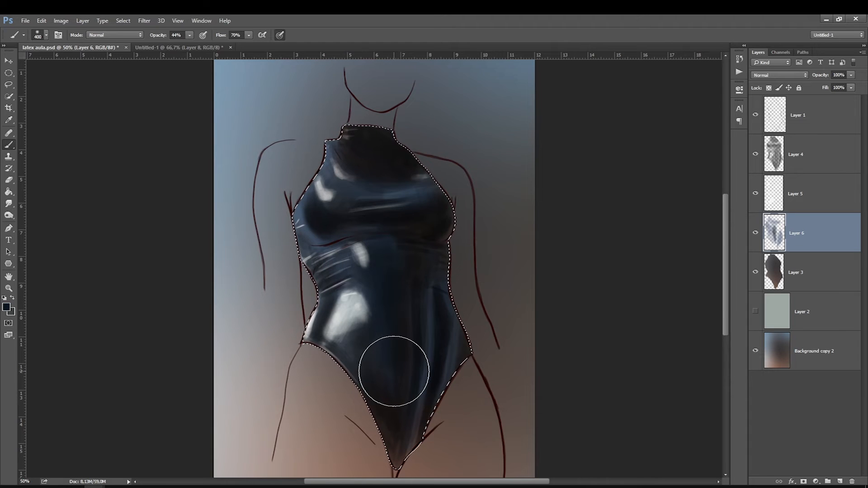
pyautogui.click(7, 308)
pyautogui.moveTo(580, 249); pyautogui.dragTo(566, 253)
pyautogui.press('Return')
pyautogui.keyDown('alt'); pyautogui.click(416, 379); pyautogui.keyUp('alt')
pyautogui.moveTo(381, 243)
pyautogui.mouseDown()
pyautogui.moveTo(403, 285)
pyautogui.moveTo(420, 357)
pyautogui.mouseUp()
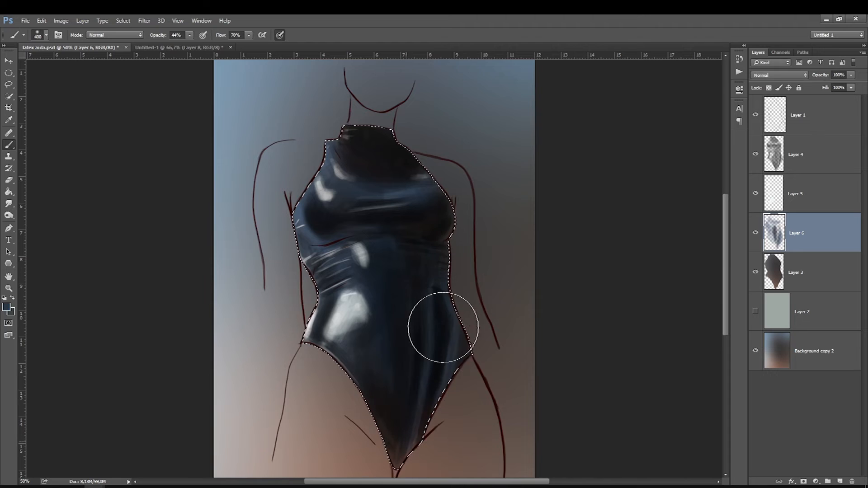
# Compare the artwork with and without the blue reflection layer and set that layer's brightness to 67 and contrast to 25.
pyautogui.click(756, 233)
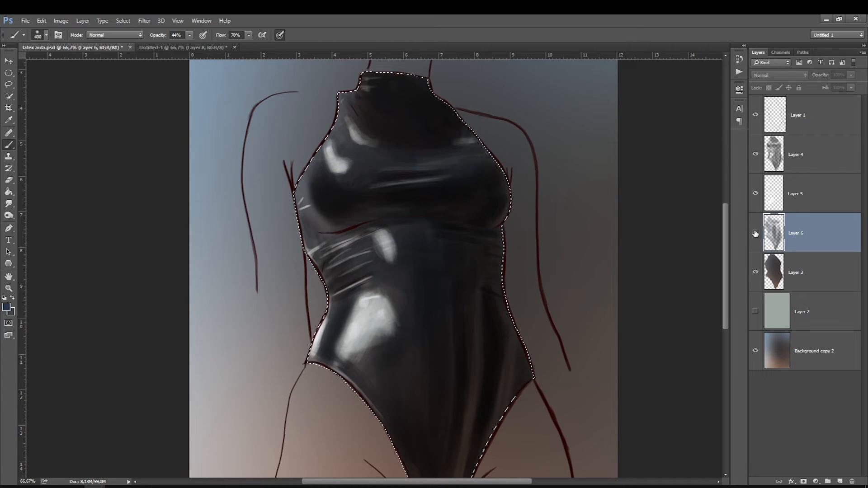
pyautogui.click(756, 233)
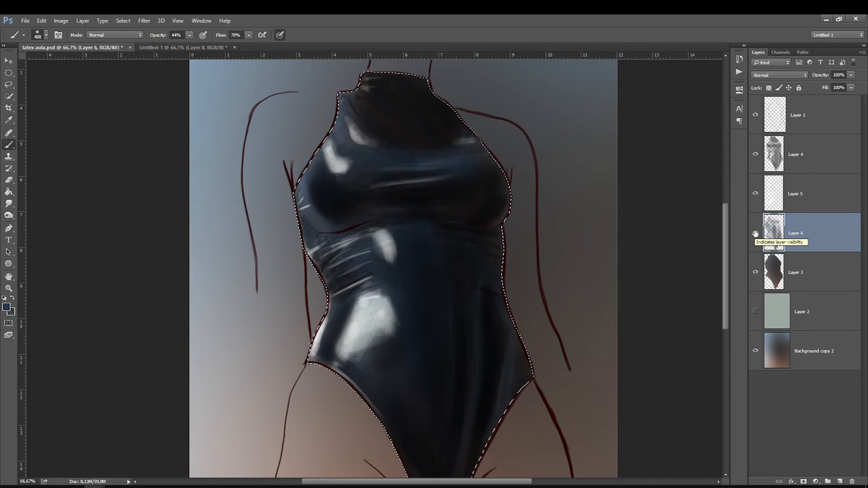
pyautogui.click(61, 21)
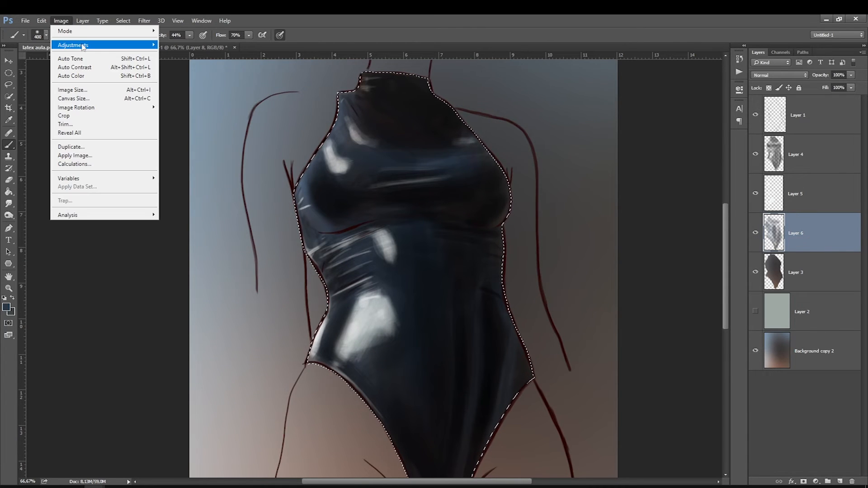
pyautogui.moveTo(83, 46)
pyautogui.click(186, 46)
pyautogui.moveTo(122, 247); pyautogui.dragTo(142, 225)
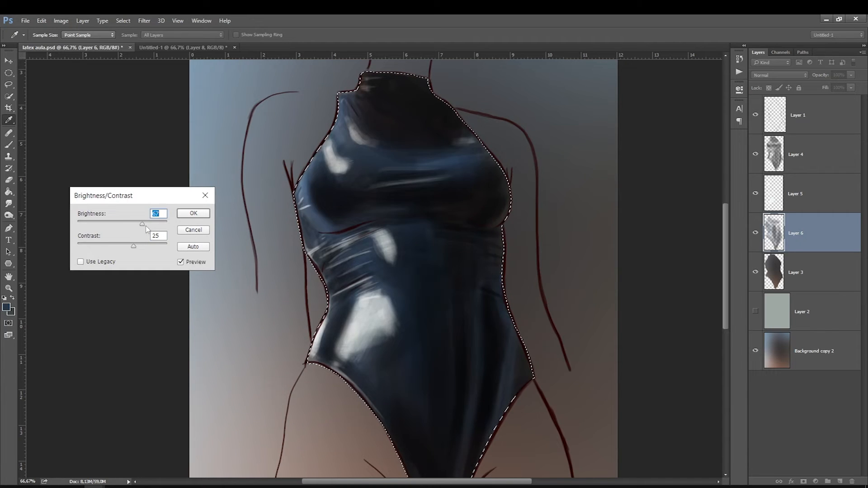
pyautogui.press('Return')
pyautogui.press('b')
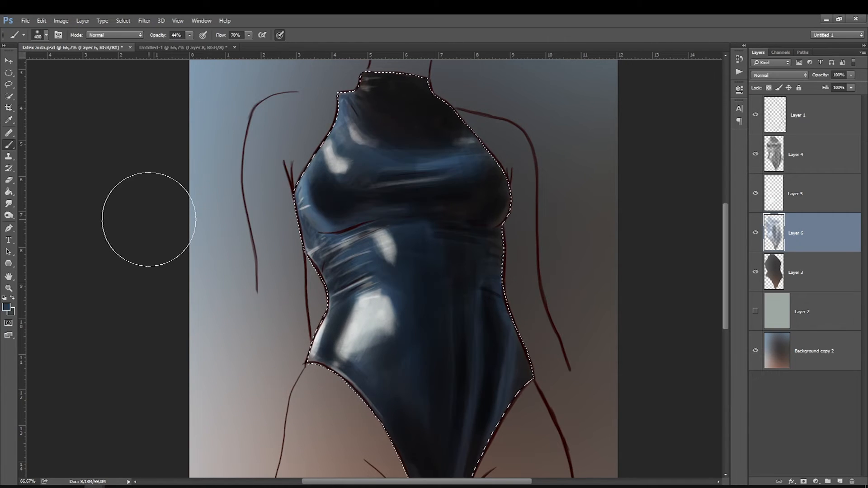
# Lower the blue reflection layer's saturation to about -30 and compare it by toggling the layer's visibility.
pyautogui.hotkey('ctrl', 'u')
pyautogui.moveTo(730, 219); pyautogui.dragTo(718, 221)
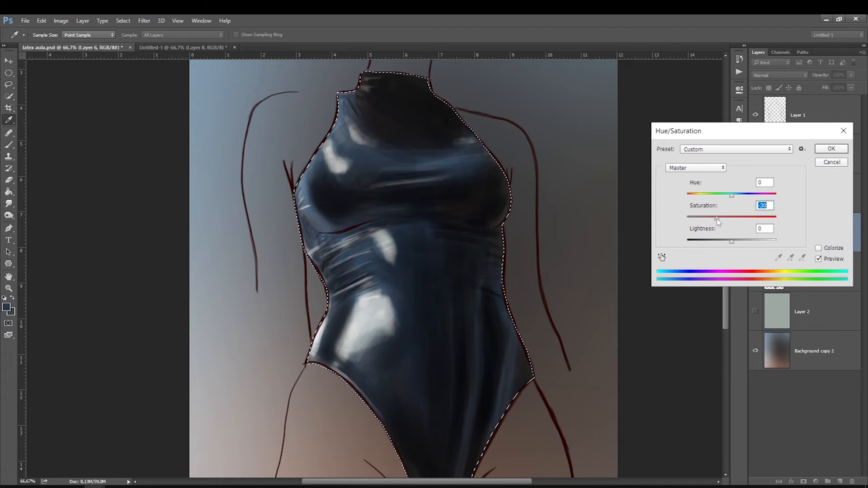
pyautogui.press('Return')
pyautogui.click(756, 232)
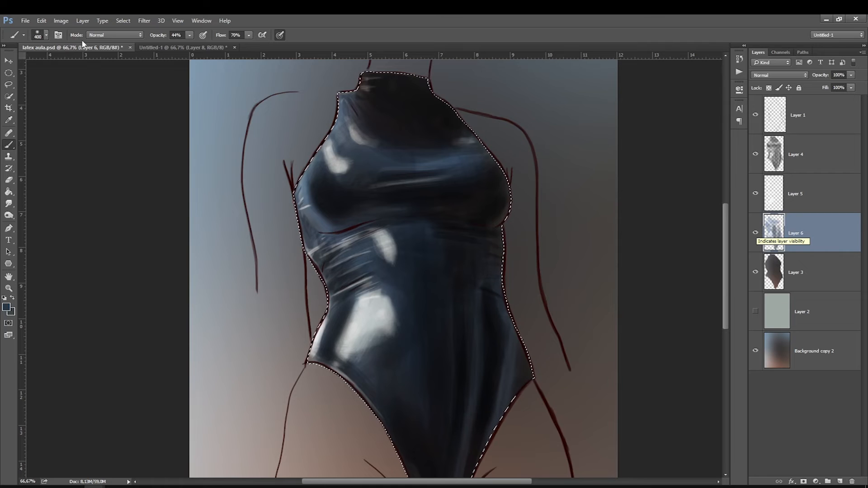
# Try a saturation of +100 on the blue reflection layer.
pyautogui.click(61, 20)
pyautogui.moveTo(88, 47)
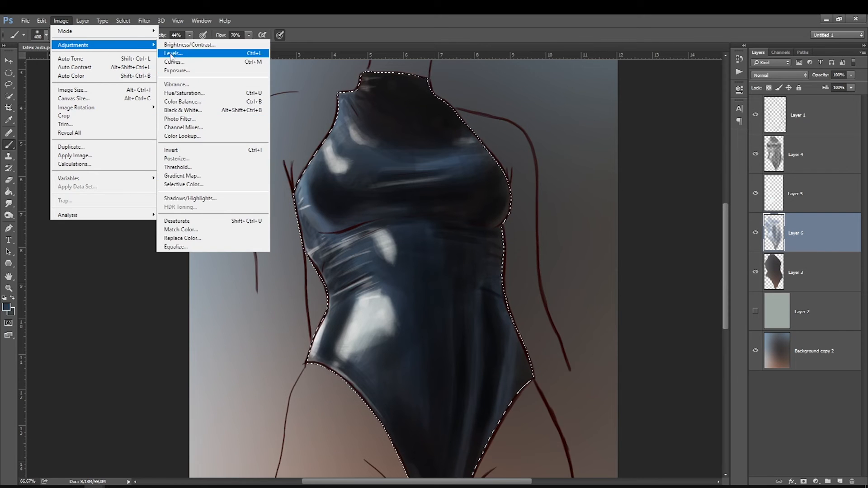
pyautogui.click(173, 94)
pyautogui.moveTo(732, 218); pyautogui.dragTo(792, 211)
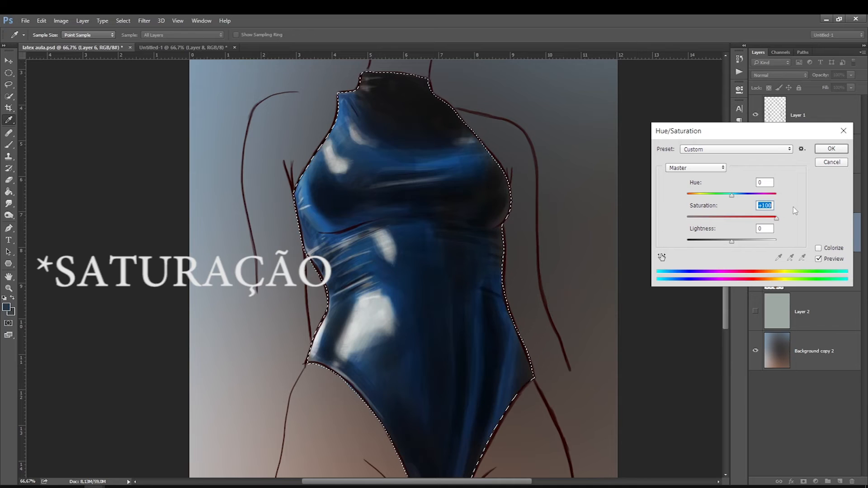
pyautogui.click(831, 162)
pyautogui.press('b')
# Clear the bodysuit selection and select the dark shading, white highlight and blue reflection layers together.
pyautogui.hotkey('ctrl', 'd')
pyautogui.click(828, 169)
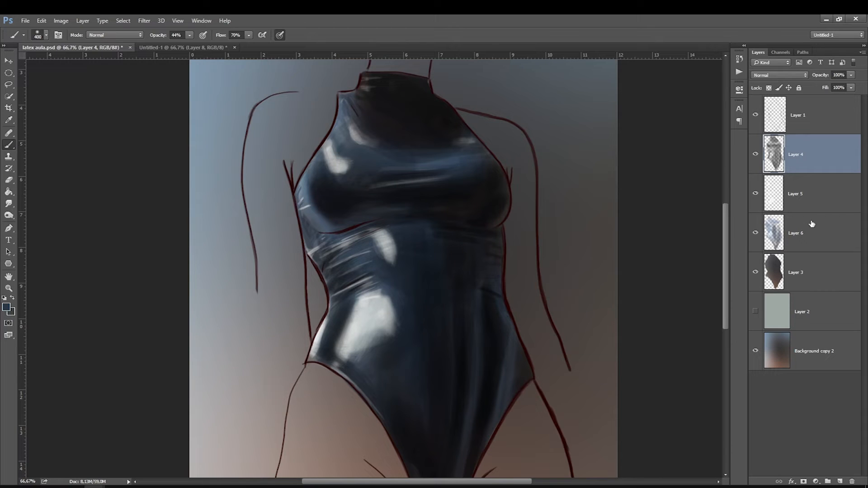
pyautogui.keyDown('shift'); pyautogui.click(812, 224); pyautogui.keyUp('shift')
pyautogui.click(817, 170)
pyautogui.keyDown('shift'); pyautogui.click(828, 217); pyautogui.keyUp('shift')
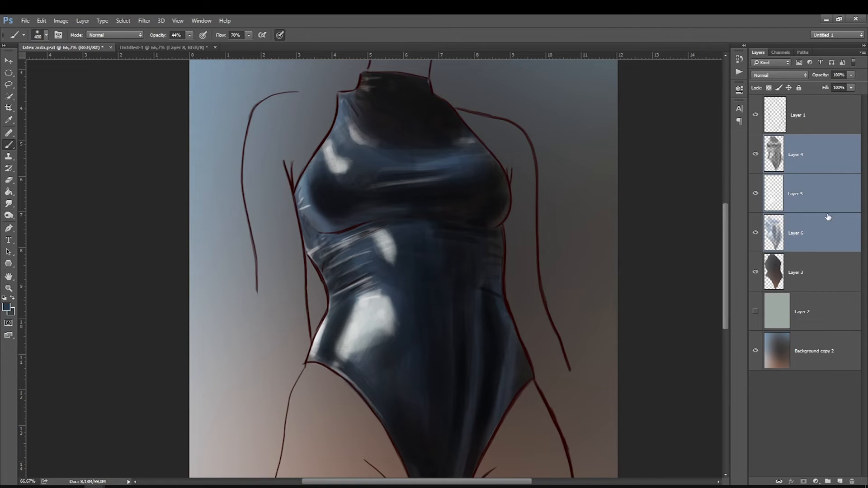
# On the white highlight layer, soften the edge of the left hip highlight with the Smudge tool at 15% strength.
pyautogui.click(823, 170)
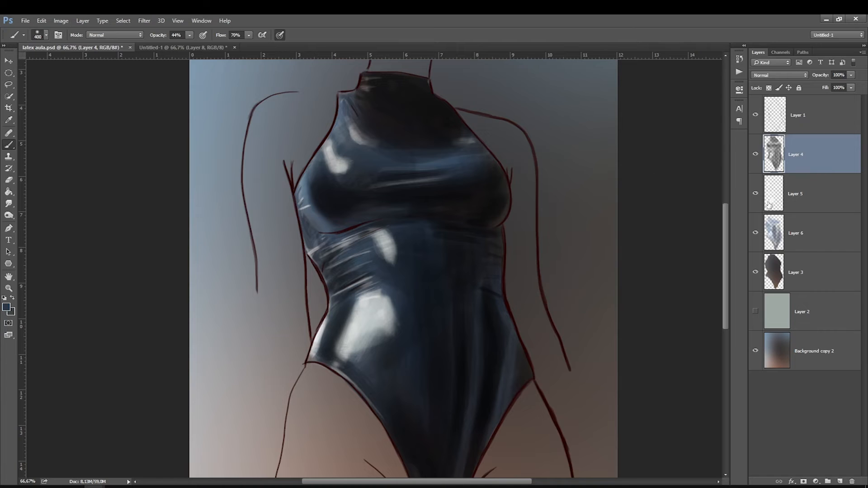
pyautogui.hotkey('alt', '[')
pyautogui.click(9, 204)
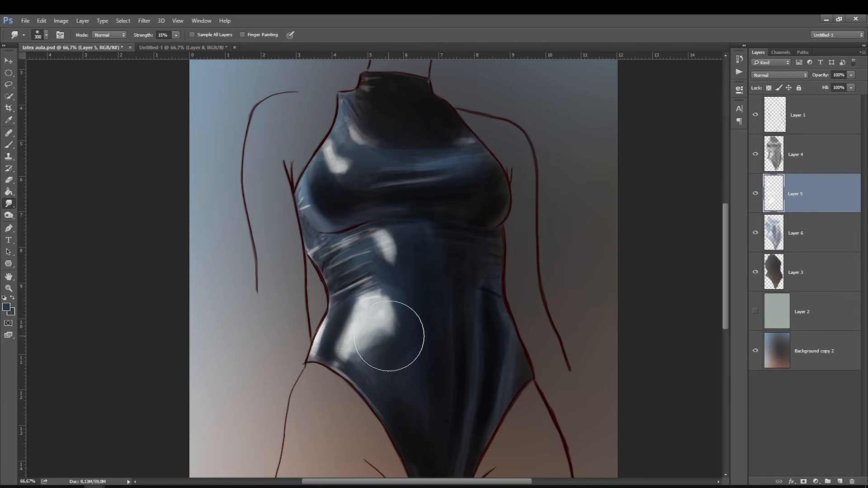
pyautogui.moveTo(387, 331); pyautogui.dragTo(392, 334)
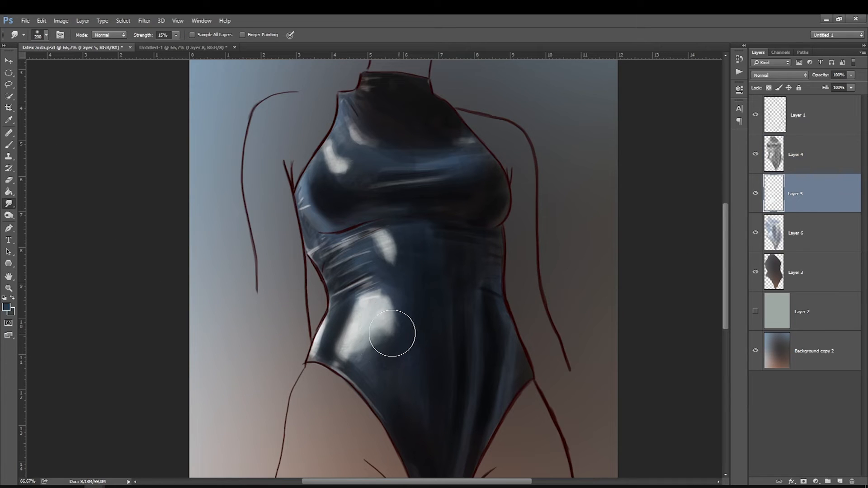
pyautogui.moveTo(8, 204); pyautogui.dragTo(26, 211)
pyautogui.click(27, 219)
pyautogui.press('[')
pyautogui.press('[')
# On the dark shading layer, smudge the folds down the lower abdomen towards the crotch with a brush enlarged to 300 px.
pyautogui.click(782, 156)
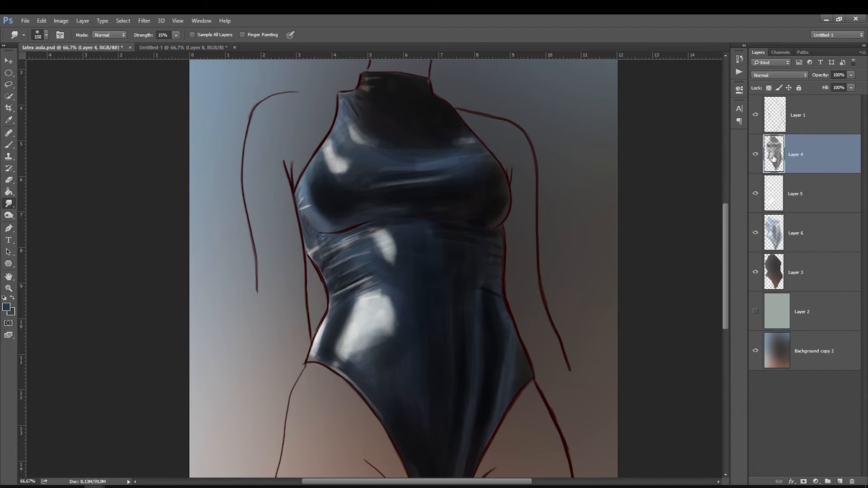
pyautogui.press(']')
pyautogui.press(']')
pyautogui.press(']')
pyautogui.moveTo(446, 306); pyautogui.dragTo(422, 407)
pyautogui.moveTo(726, 262); pyautogui.dragTo(725, 275)
pyautogui.press(']')
pyautogui.moveTo(412, 320)
pyautogui.mouseDown()
pyautogui.moveTo(409, 346)
pyautogui.moveTo(429, 391)
pyautogui.moveTo(432, 437)
pyautogui.mouseUp()
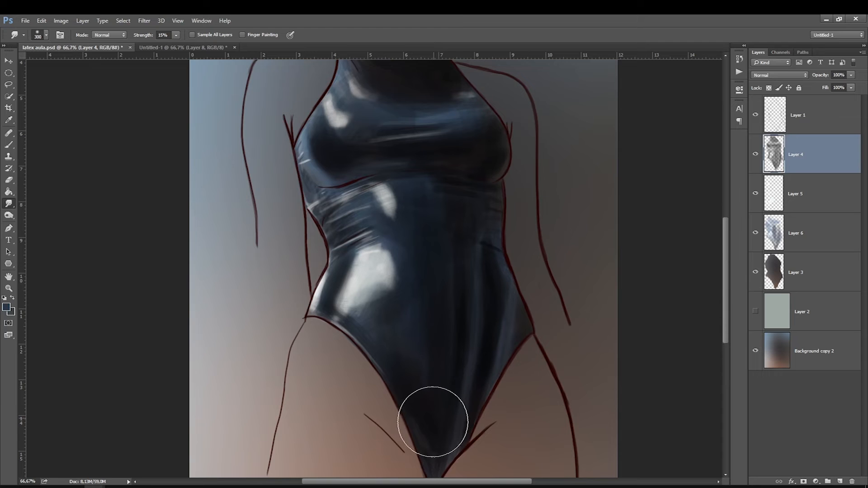
# Load the bodysuit outline as a selection and smudge the abdomen shading upward with a 400 px brush.
pyautogui.keyDown('ctrl'); pyautogui.click(774, 271); pyautogui.keyUp('ctrl')
pyautogui.press('[')
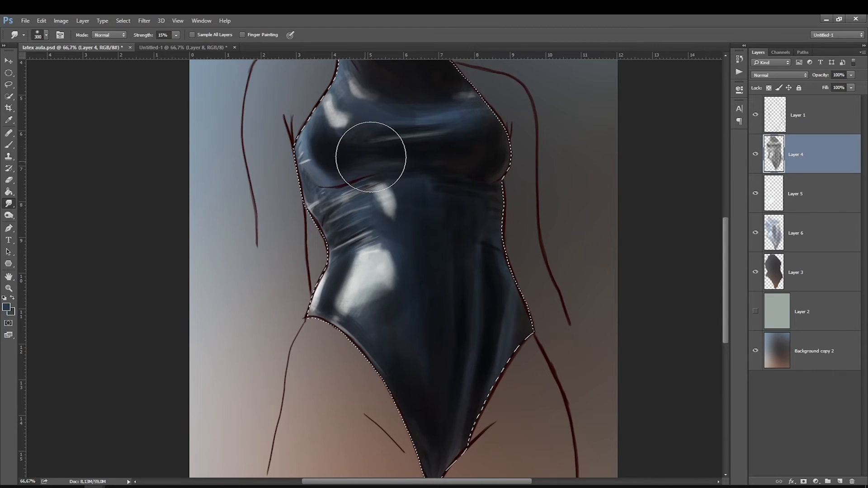
pyautogui.press(']')
pyautogui.moveTo(411, 335)
pyautogui.mouseDown()
pyautogui.moveTo(444, 297)
pyautogui.moveTo(456, 303)
pyautogui.moveTo(450, 250)
pyautogui.mouseUp()
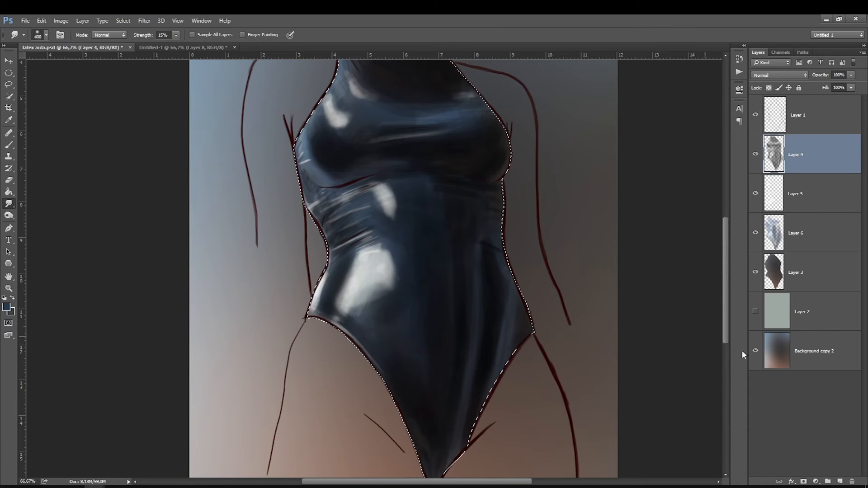
# Merge the dark shading, white highlight and blue reflection layers (Layer 4, 5 and 6) into one layer.
pyautogui.keyDown('shift'); pyautogui.click(790, 225); pyautogui.keyUp('shift')
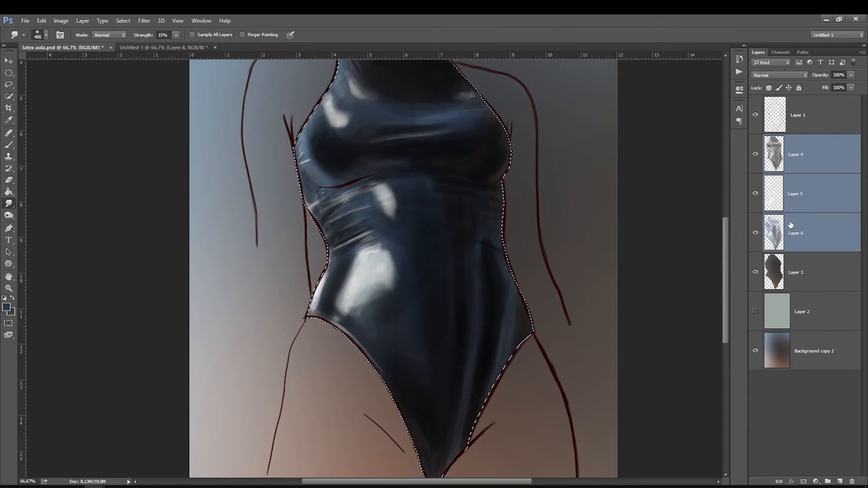
pyautogui.hotkey('ctrl', 'e')
pyautogui.click(755, 154)
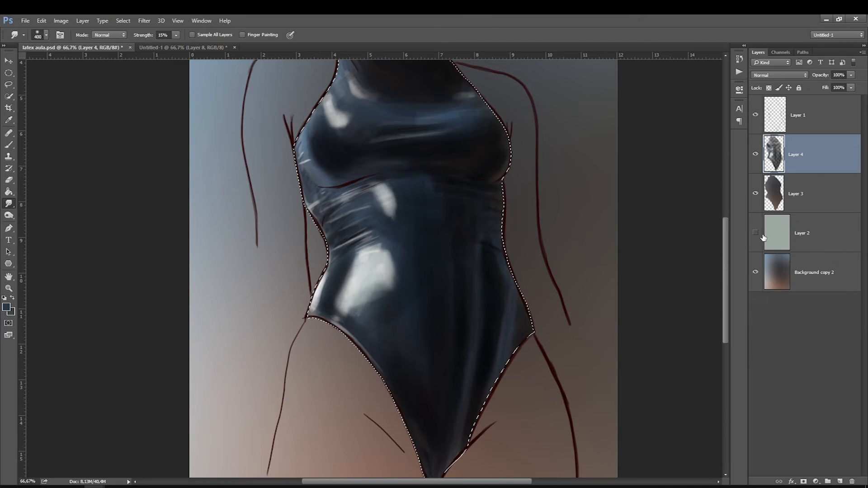
# Clear the selection, turn on the plain grey-green Layer 2, and reselect the merged shading layer.
pyautogui.click(762, 194)
pyautogui.click(755, 232)
pyautogui.hotkey('ctrl', 'd')
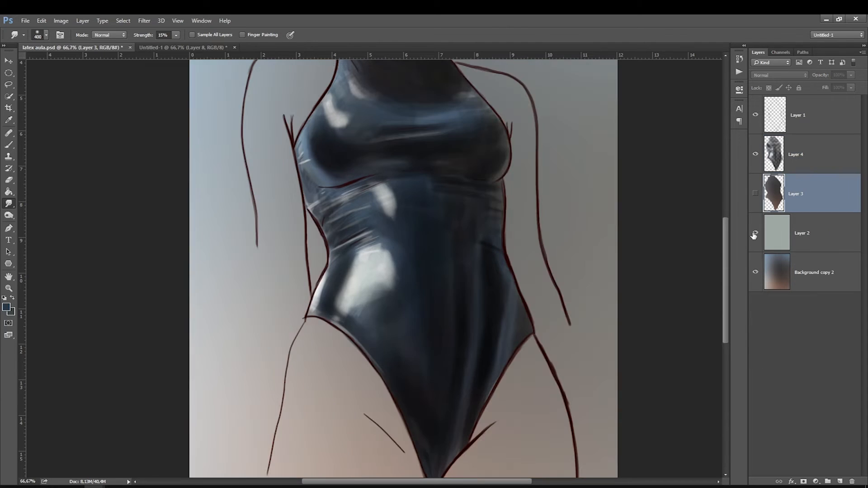
pyautogui.click(755, 153)
pyautogui.click(755, 154)
pyautogui.click(755, 193)
pyautogui.click(809, 159)
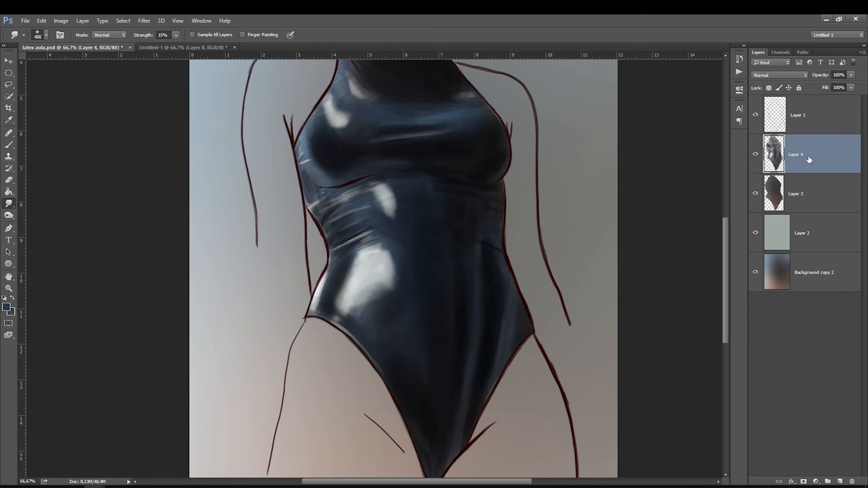
# Duplicate the merged shading layer, compare the result with the copy hidden and shown, and merge the copy down into Layer 4.
pyautogui.hotkey('ctrl', '0')
pyautogui.hotkey('ctrl', 'j')
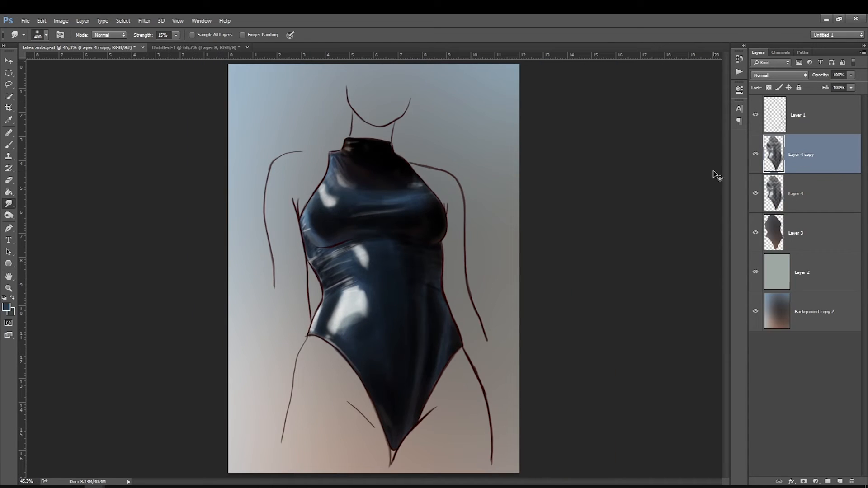
pyautogui.click(756, 155)
pyautogui.click(756, 155)
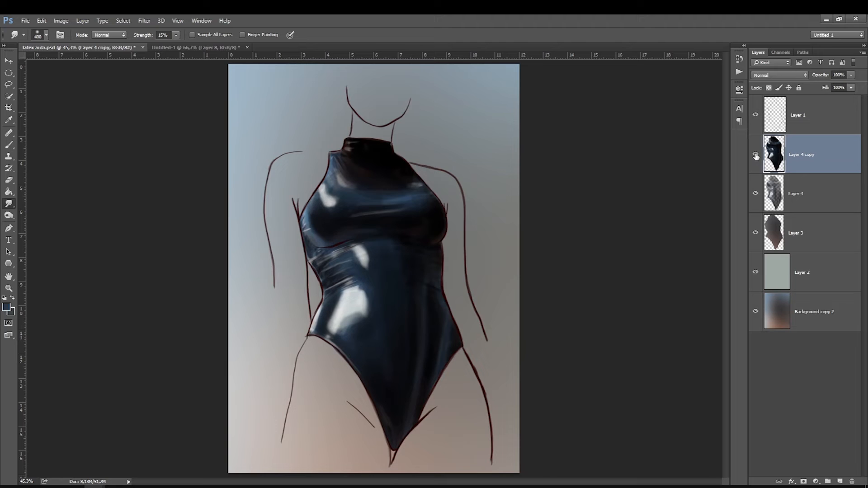
pyautogui.click(756, 155)
pyautogui.click(756, 155)
pyautogui.press('Delete')
pyautogui.click(756, 155)
pyautogui.click(756, 155)
pyautogui.click(756, 155)
pyautogui.click(756, 155)
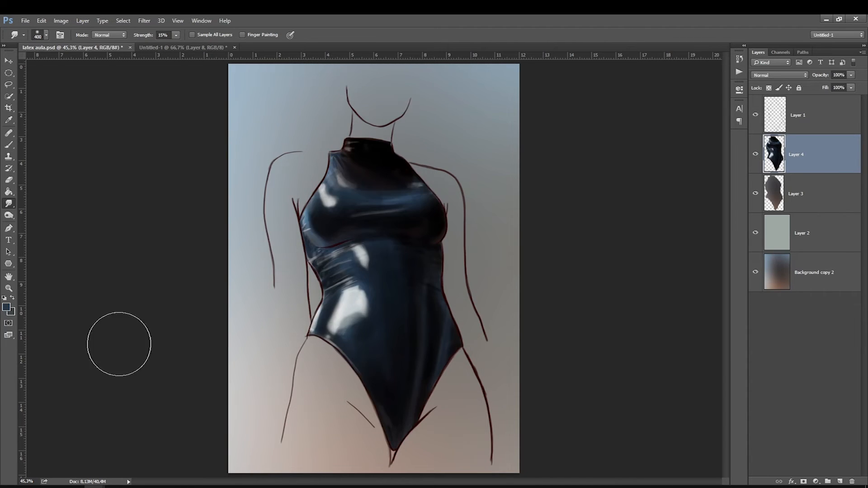
# Set the foreground colour to the light grey of the left hip highlight.
pyautogui.press('b')
pyautogui.click(7, 307)
pyautogui.click(338, 299)
pyautogui.press('Return')
# Smudge the bodysuit shading on the merged layer at 15% strength, reducing the brush to 250 px.
pyautogui.press('r')
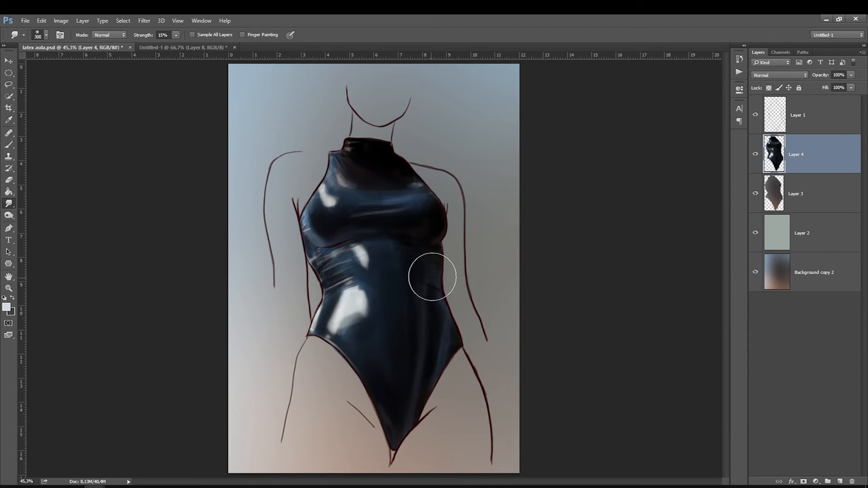
pyautogui.press('[')
pyautogui.press('[')
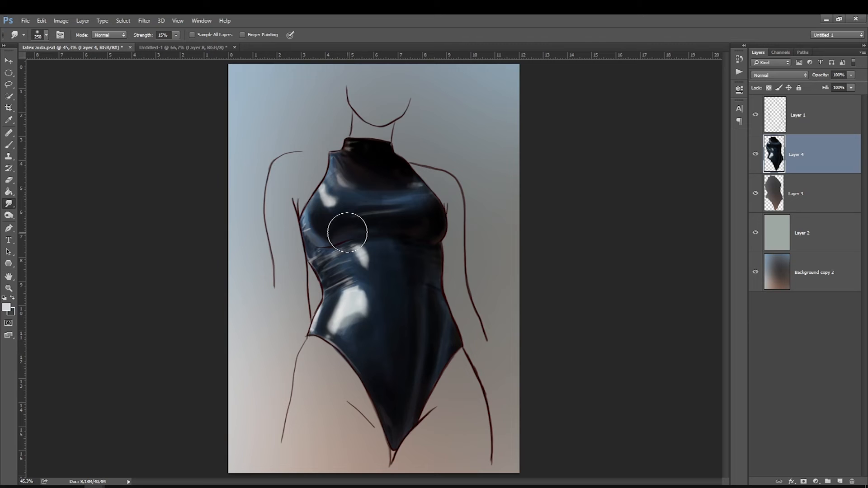
# On a new layer, paint fine light grey highlights on the waist folds, left hip and bust with a 25 px brush at 44% opacity.
pyautogui.click(840, 482)
pyautogui.press('b')
pyautogui.press('[')
pyautogui.press('[')
pyautogui.press('[')
pyautogui.press('[')
pyautogui.press('[')
pyautogui.press('[')
pyautogui.press('[')
pyautogui.press('[')
pyautogui.press('[')
pyautogui.press('[')
pyautogui.press('[')
pyautogui.press('[')
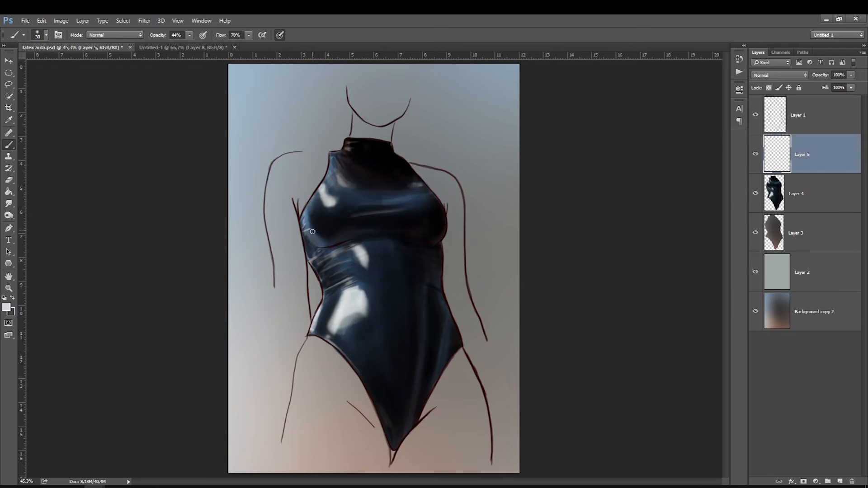
pyautogui.press('[')
pyautogui.moveTo(342, 261)
pyautogui.mouseDown()
pyautogui.moveTo(351, 260)
pyautogui.moveTo(337, 284)
pyautogui.mouseUp()
pyautogui.moveTo(317, 320); pyautogui.dragTo(338, 302)
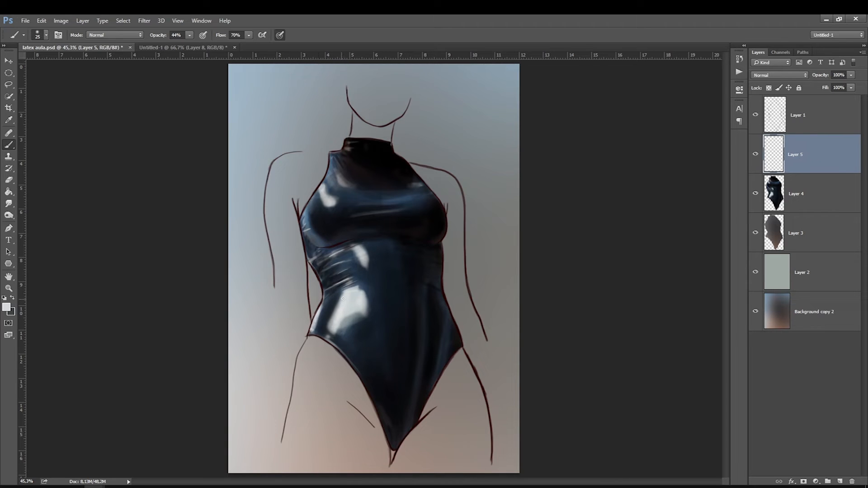
pyautogui.moveTo(303, 230); pyautogui.dragTo(310, 227)
pyautogui.moveTo(376, 212); pyautogui.dragTo(385, 212)
# Brush a soft light grey glow across the upper bust with a much larger brush at 9% opacity.
pyautogui.press(']')
pyautogui.click(173, 44)
pyautogui.press(']')
pyautogui.press(']')
pyautogui.press(']')
pyautogui.press(']')
pyautogui.press(']')
pyautogui.press(']')
pyautogui.press(']')
pyautogui.press(']')
pyautogui.moveTo(389, 193)
pyautogui.mouseDown()
pyautogui.moveTo(337, 157)
pyautogui.moveTo(367, 190)
pyautogui.moveTo(351, 194)
pyautogui.moveTo(339, 176)
pyautogui.moveTo(363, 213)
pyautogui.moveTo(378, 191)
pyautogui.mouseUp()
pyautogui.press('[')
# Set the foreground colour to light blue, reduce the brush to 175 px, and load the bodysuit outline as a selection.
pyautogui.click(7, 309)
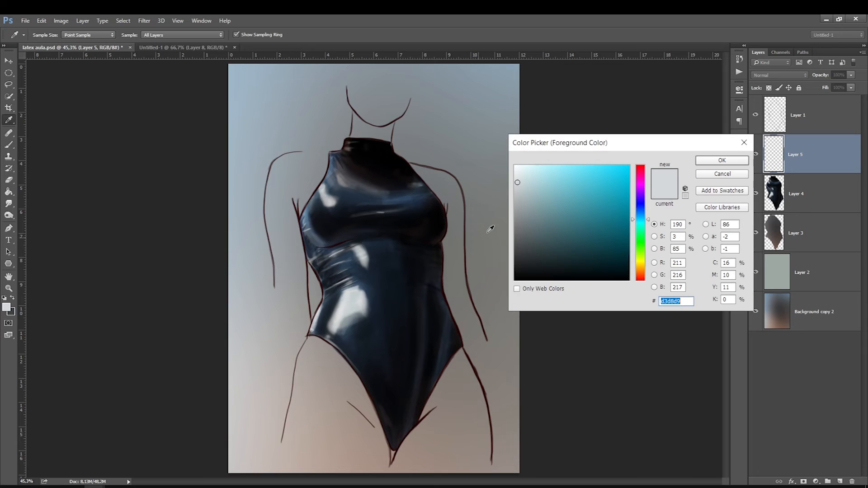
pyautogui.click(527, 192)
pyautogui.moveTo(527, 191); pyautogui.dragTo(549, 178)
pyautogui.press('Return')
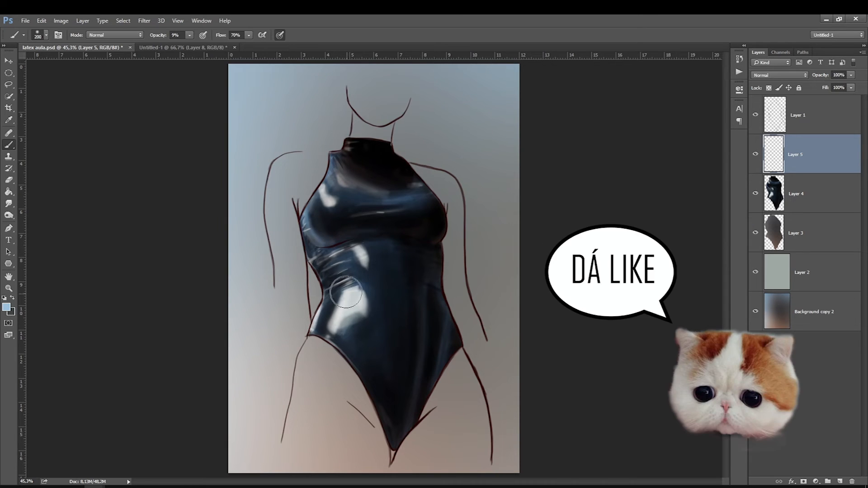
pyautogui.press('[')
pyautogui.keyDown('ctrl'); pyautogui.click(774, 193); pyautogui.keyUp('ctrl')
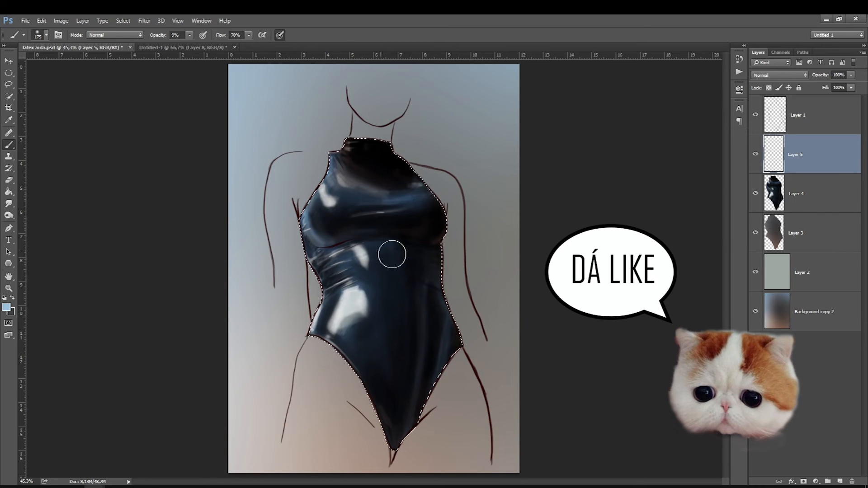
# Add a new layer above the highlights and set its blend mode to Soft Light.
pyautogui.click(840, 481)
pyautogui.click(779, 75)
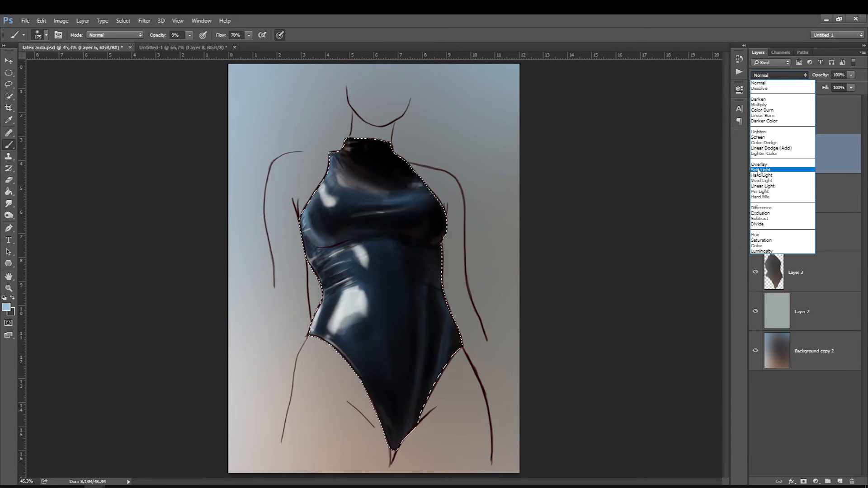
pyautogui.click(777, 172)
# Choose a brighter light blue and paint a soft reflection down the left side of the chest on the Soft Light layer.
pyautogui.click(6, 307)
pyautogui.moveTo(554, 167); pyautogui.dragTo(562, 166)
pyautogui.click(722, 161)
pyautogui.press(']')
pyautogui.press(']')
pyautogui.press(']')
pyautogui.moveTo(332, 161); pyautogui.dragTo(352, 222)
# Enlarge the brush to 1400 px and sweep light blue down the left side of the torso.
pyautogui.press(']')
pyautogui.press(']')
pyautogui.press(']')
pyautogui.press(']')
pyautogui.press(']')
pyautogui.press(']')
pyautogui.press(']')
pyautogui.press(']')
pyautogui.press(']')
pyautogui.press(']')
pyautogui.press(']')
pyautogui.press(']')
pyautogui.press(']')
pyautogui.press(']')
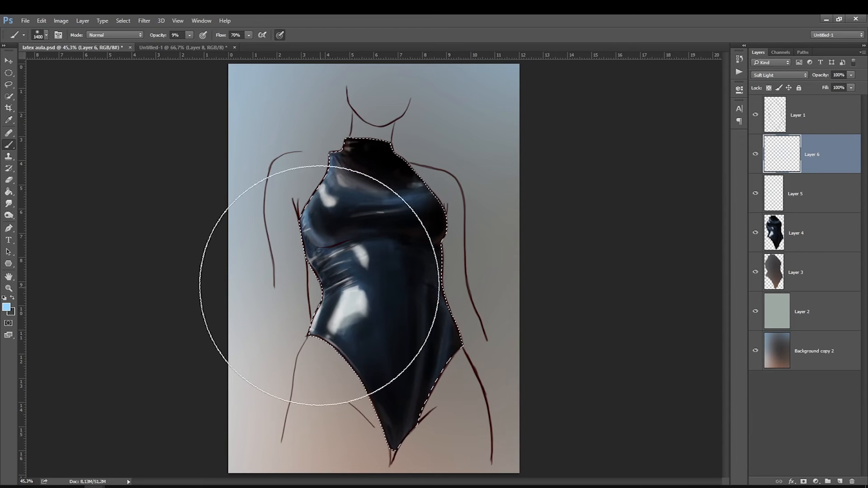
pyautogui.moveTo(309, 272); pyautogui.dragTo(315, 353)
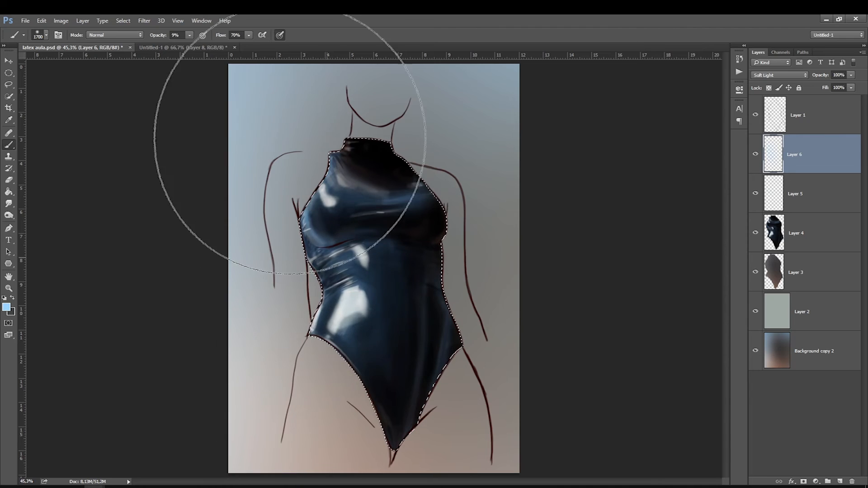
# With a smaller brush, paint light blue reflections down the right side of the lower abdomen and over the right bust.
pyautogui.press('[')
pyautogui.press('[')
pyautogui.press('[')
pyautogui.press('[')
pyautogui.press('[')
pyautogui.press('[')
pyautogui.press('[')
pyautogui.press('[')
pyautogui.press('[')
pyautogui.press('[')
pyautogui.press('[')
pyautogui.press('[')
pyautogui.press('[')
pyautogui.press('[')
pyautogui.press('[')
pyautogui.press('[')
pyautogui.press('[')
pyautogui.press('[')
pyautogui.press(']')
pyautogui.moveTo(418, 349)
pyautogui.mouseDown()
pyautogui.moveTo(402, 430)
pyautogui.moveTo(409, 407)
pyautogui.mouseUp()
pyautogui.press(']')
pyautogui.press(']')
pyautogui.press(']')
pyautogui.press(']')
pyautogui.moveTo(434, 230)
pyautogui.mouseDown()
pyautogui.moveTo(412, 193)
pyautogui.moveTo(417, 200)
pyautogui.mouseUp()
pyautogui.press(']')
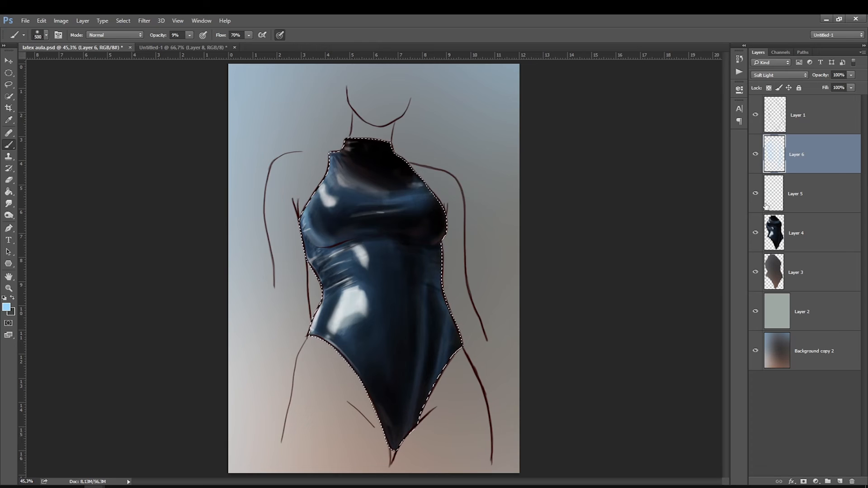
# Switch to a saturated blue and paint reflections along the bodysuit's right edge with a 175 px brush.
pyautogui.click(6, 307)
pyautogui.click(572, 241)
pyautogui.press('Return')
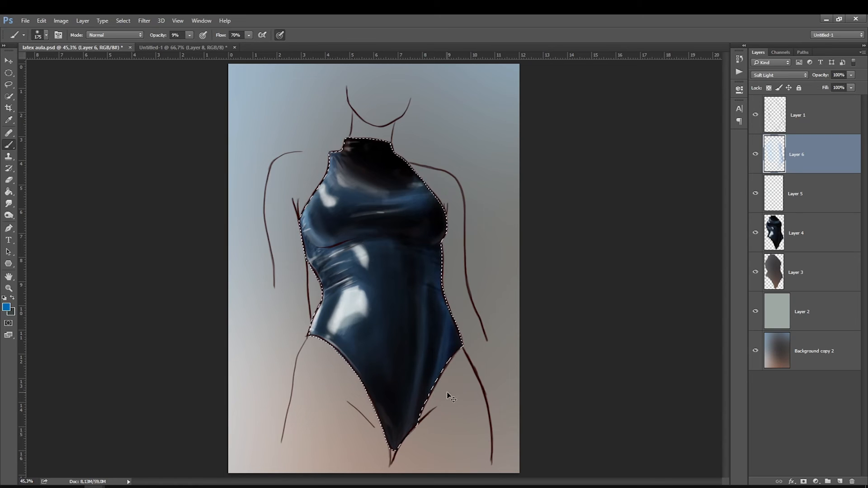
# On the merged shading layer, sample a dark tone from the right hip, set the brush opacity to 6%, and load the bodysuit selection.
pyautogui.click(801, 268)
pyautogui.click(798, 239)
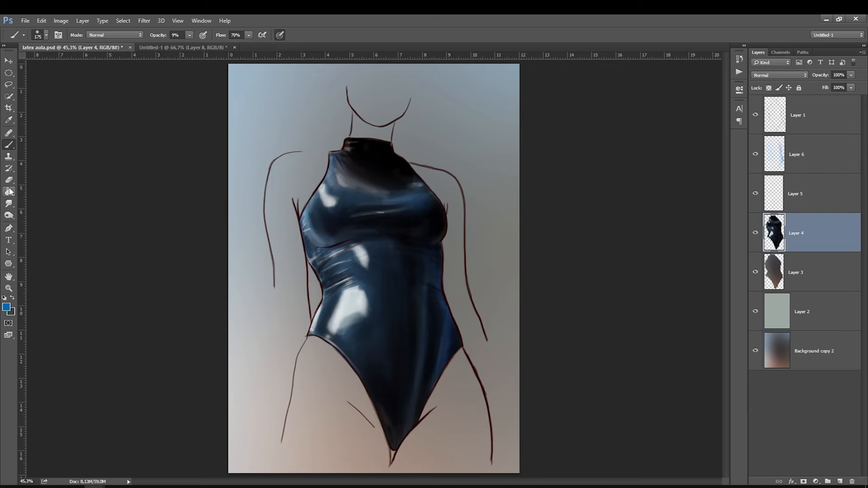
pyautogui.keyDown('alt'); pyautogui.click(435, 327); pyautogui.keyUp('alt')
pyautogui.moveTo(190, 35); pyautogui.dragTo(189, 44)
pyautogui.press('[')
pyautogui.keyDown('ctrl'); pyautogui.click(774, 240); pyautogui.keyUp('ctrl')
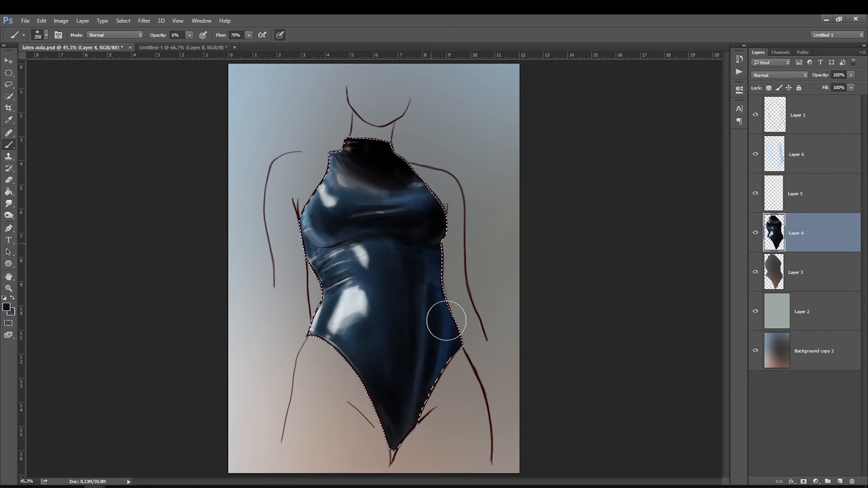
# Try darkening the right side of the bodysuit with a 900 px brush at 100% opacity.
pyautogui.press('0')
pyautogui.press(']')
pyautogui.press(']')
pyautogui.press(']')
pyautogui.press(']')
pyautogui.press(']')
pyautogui.press(']')
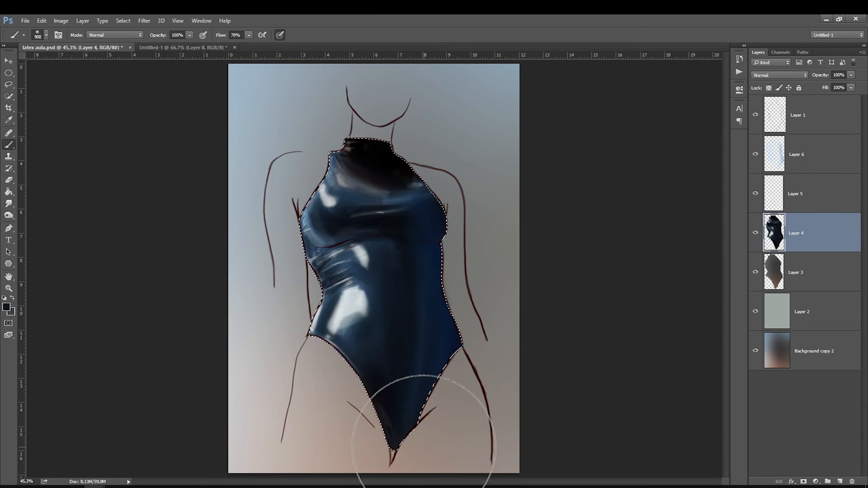
# Choose a darker near-black foreground colour and deepen the shading on the right bust and torso at 5% brush opacity.
pyautogui.click(7, 308)
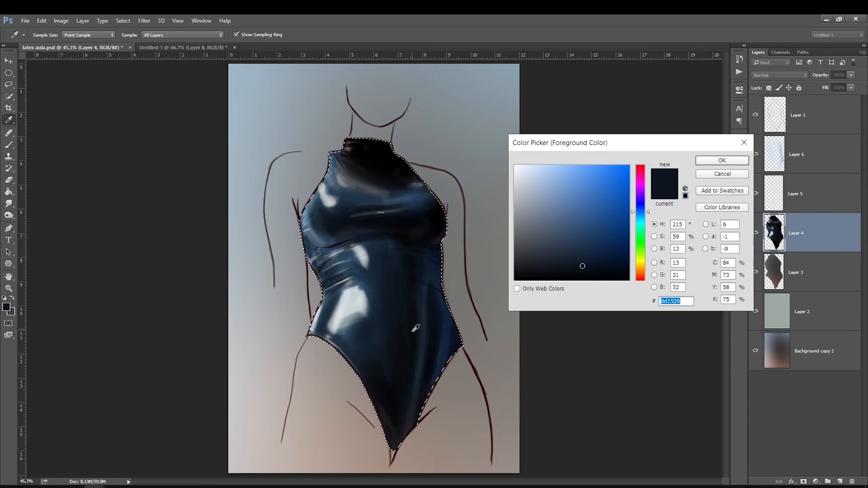
pyautogui.press('Return')
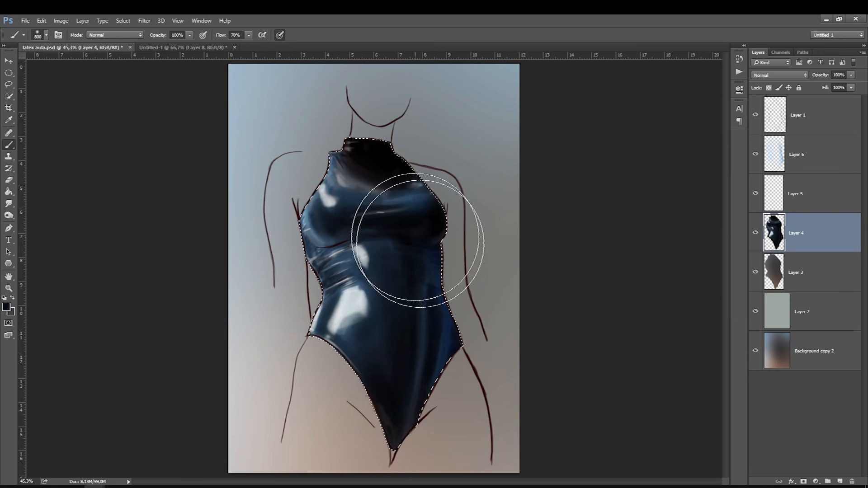
pyautogui.press('0')
pyautogui.press('5')
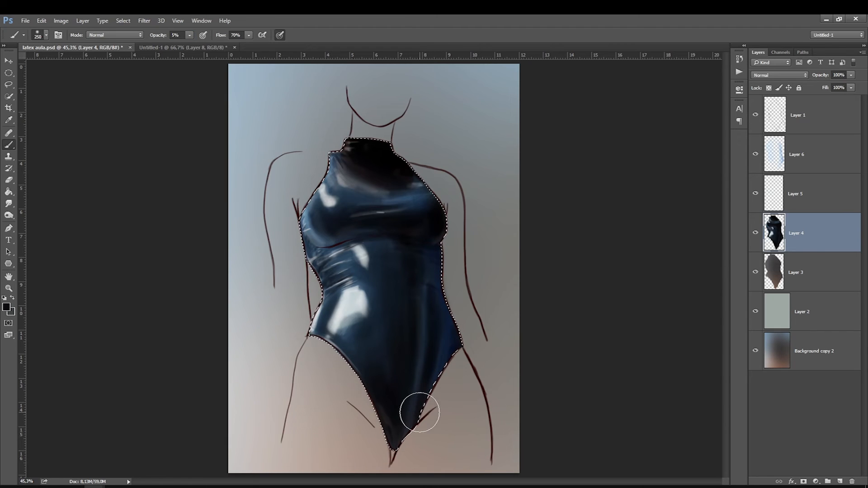
# Set the foreground colour to #0b1014 and tone down the blue along the right edge on the Soft Light layer.
pyautogui.click(7, 309)
pyautogui.click(564, 273)
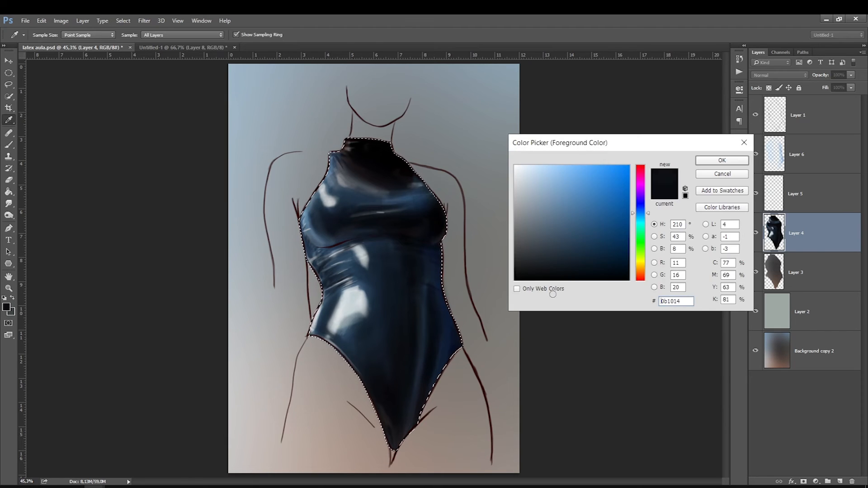
pyautogui.press('Return')
pyautogui.press(']')
pyautogui.press(']')
pyautogui.hotkey('alt', ']')
pyautogui.hotkey('alt', ']')
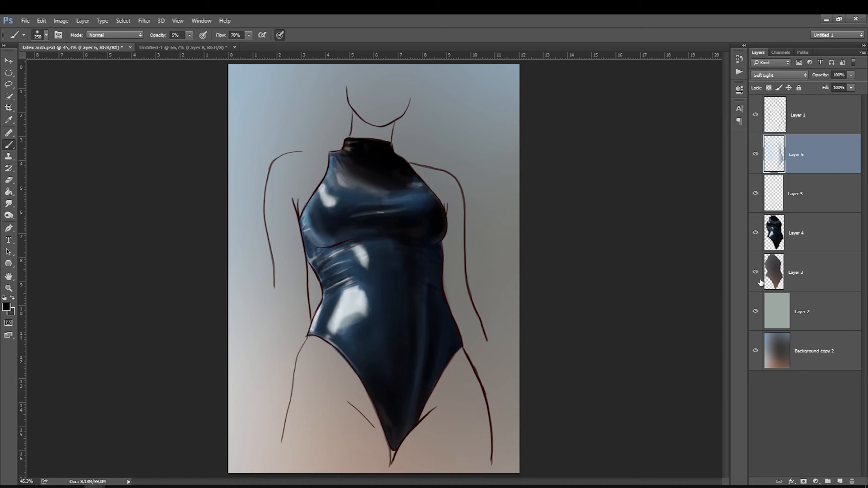
# Add a new layer above the Soft Light layer and set the foreground colour to a pale blue-grey.
pyautogui.click(840, 482)
pyautogui.click(6, 307)
pyautogui.click(523, 175)
pyautogui.moveTo(523, 175); pyautogui.dragTo(533, 181)
pyautogui.click(716, 160)
# Choose the 411 px scattered-dots brush preset and keep the bodysuit outline selected on the new layer.
pyautogui.rightClick(379, 289)
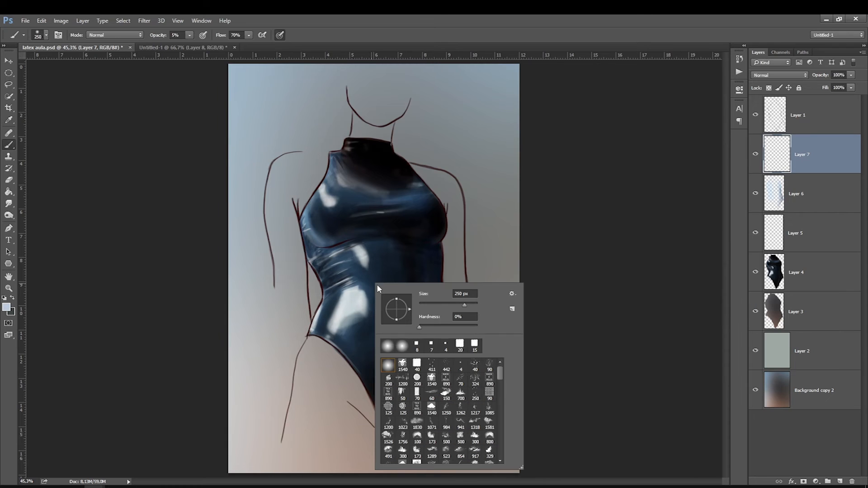
pyautogui.click(432, 365)
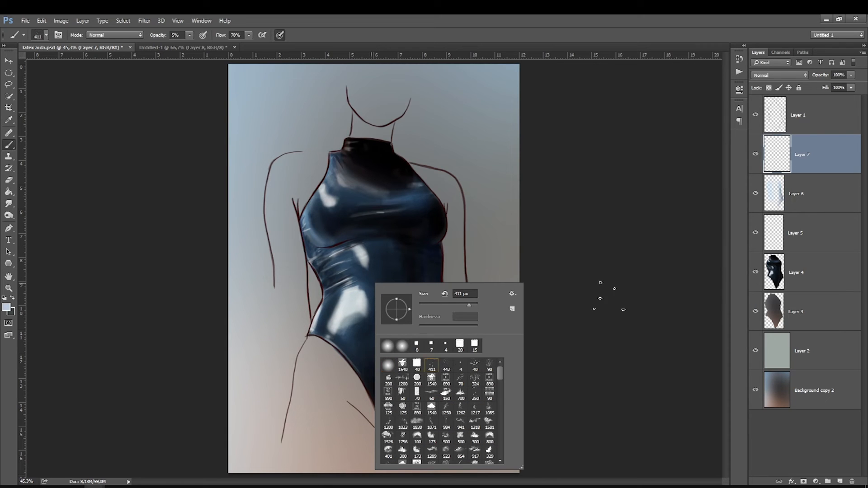
pyautogui.click(801, 169)
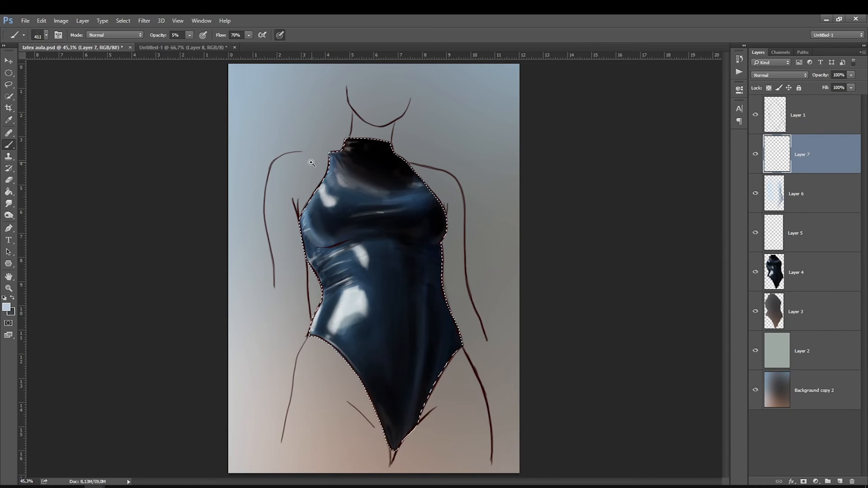
# Move the new empty layer above the sketch line layer.
pyautogui.click(312, 163)
pyautogui.moveTo(782, 158); pyautogui.dragTo(769, 110)
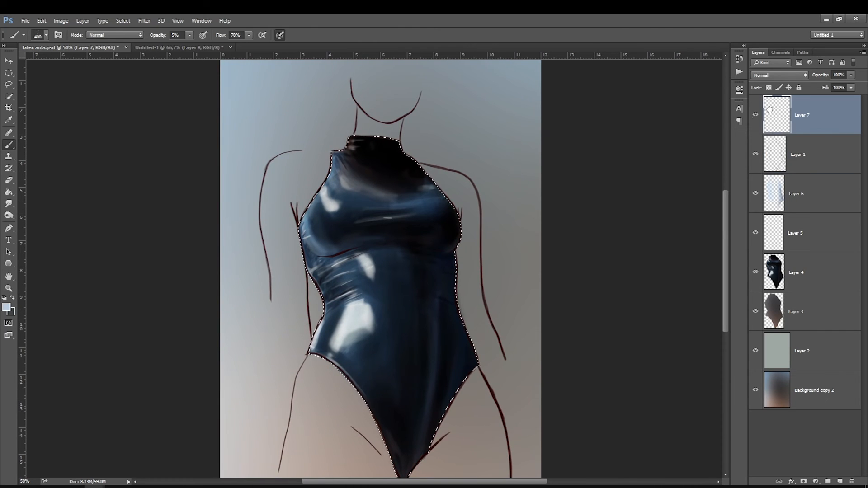
# Set the brush opacity to 100% and spray fine pale speckles around the upper chest highlight on the new layer.
pyautogui.press('[')
pyautogui.press('[')
pyautogui.moveTo(332, 193); pyautogui.dragTo(334, 203)
pyautogui.press('1')
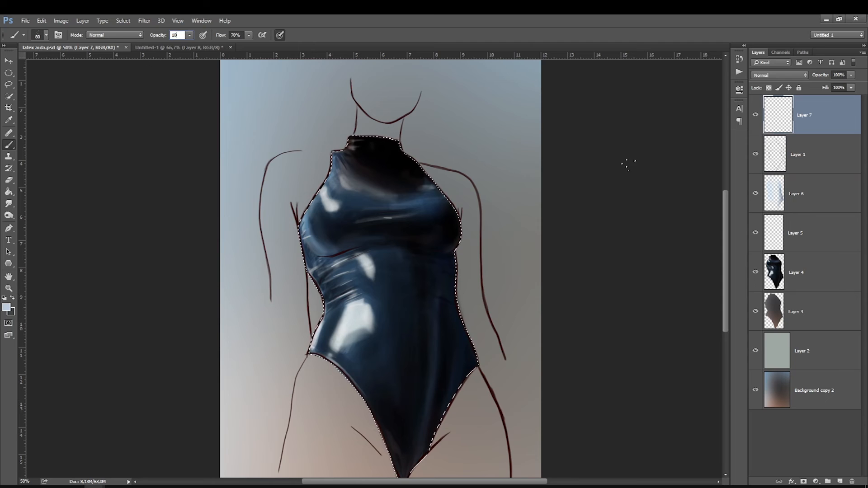
pyautogui.press('0')
pyautogui.moveTo(331, 196); pyautogui.dragTo(340, 227)
# Speckle the edges of the waist and upper chest highlights with small brush sizes, undoing the last speckle stroke.
pyautogui.press('[')
pyautogui.press('[')
pyautogui.press('[')
pyautogui.press('[')
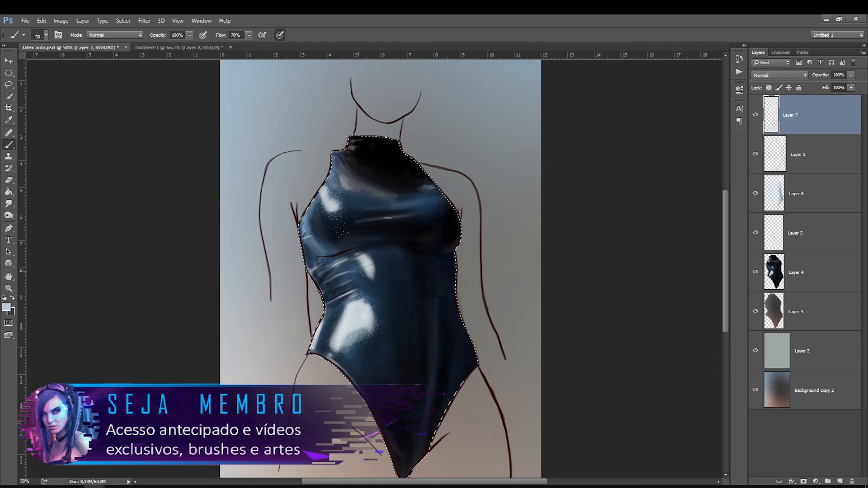
pyautogui.moveTo(367, 275); pyautogui.dragTo(365, 249)
pyautogui.moveTo(347, 182); pyautogui.dragTo(394, 195)
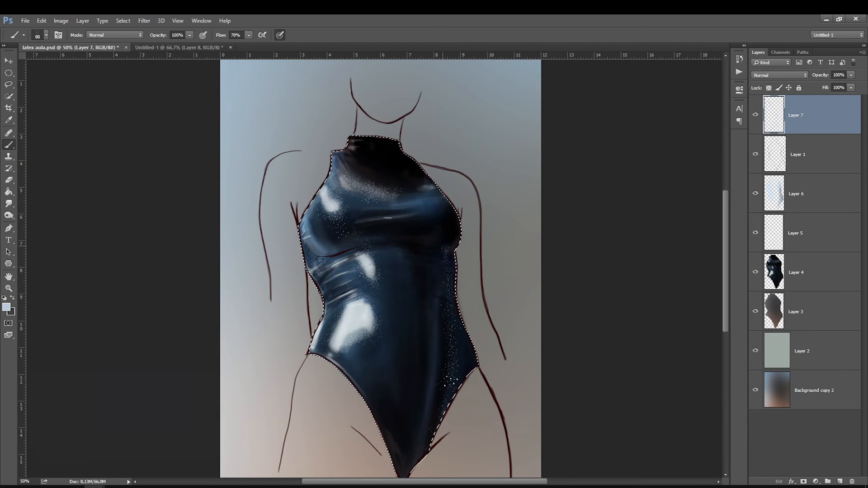
pyautogui.hotkey('ctrl', 'z')
# Spray larger speckles over the whole bodysuit at 200 px, and set the speckle layer to Soft Light at 49% opacity.
pyautogui.moveTo(397, 131); pyautogui.dragTo(377, 358)
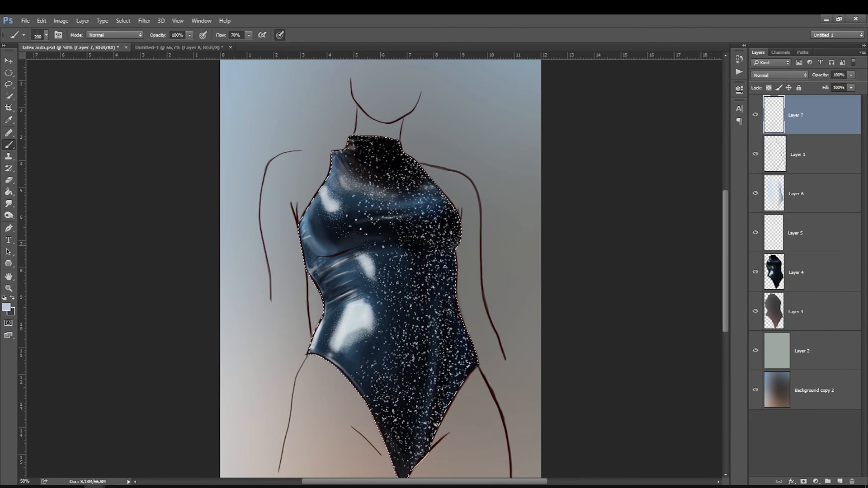
pyautogui.click(780, 75)
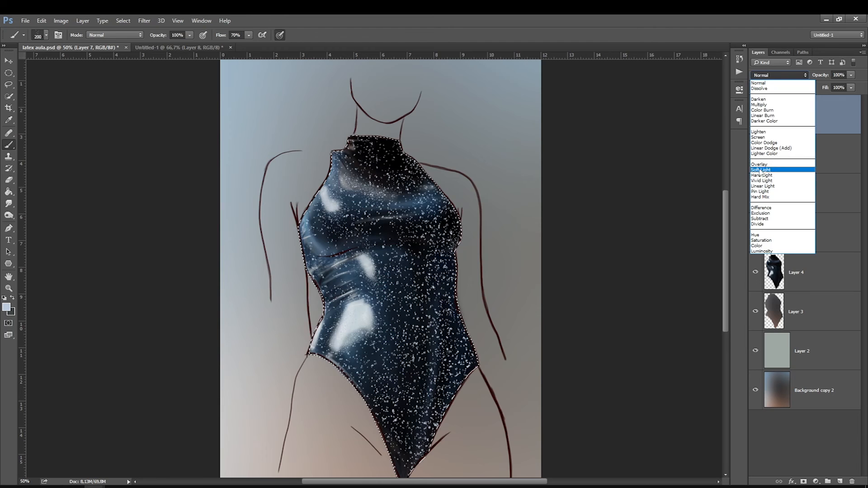
pyautogui.click(778, 172)
pyautogui.moveTo(852, 76); pyautogui.dragTo(827, 85)
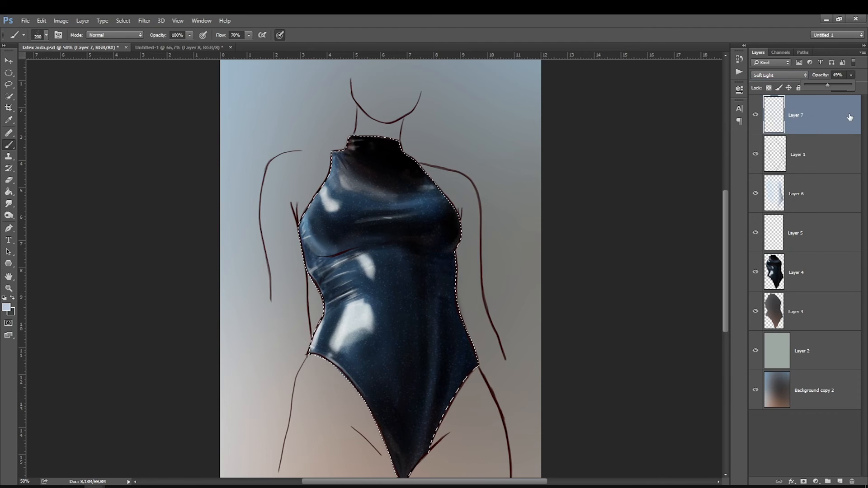
# Choose the 50 px textured brush preset and add a new layer above the Soft Light speckle layer.
pyautogui.keyDown('ctrl'); pyautogui.click(346, 283); pyautogui.keyUp('ctrl')
pyautogui.keyDown('ctrl'); pyautogui.click(346, 285); pyautogui.keyUp('ctrl')
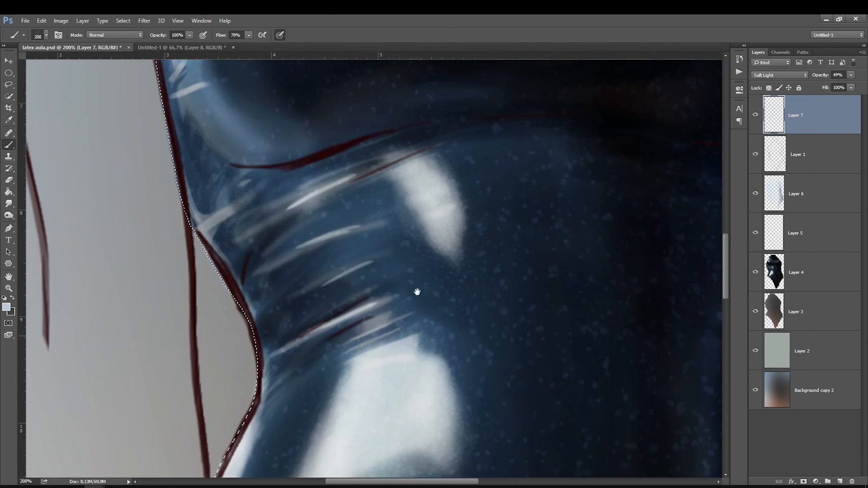
pyautogui.press('[')
pyautogui.press('[')
pyautogui.press('[')
pyautogui.press('[')
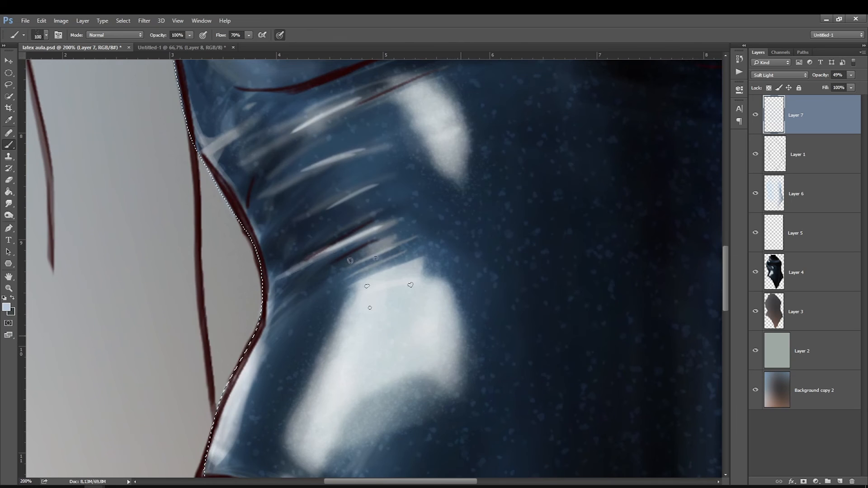
pyautogui.press('[')
pyautogui.press('[')
pyautogui.press('[')
pyautogui.press('[')
pyautogui.rightClick(391, 259)
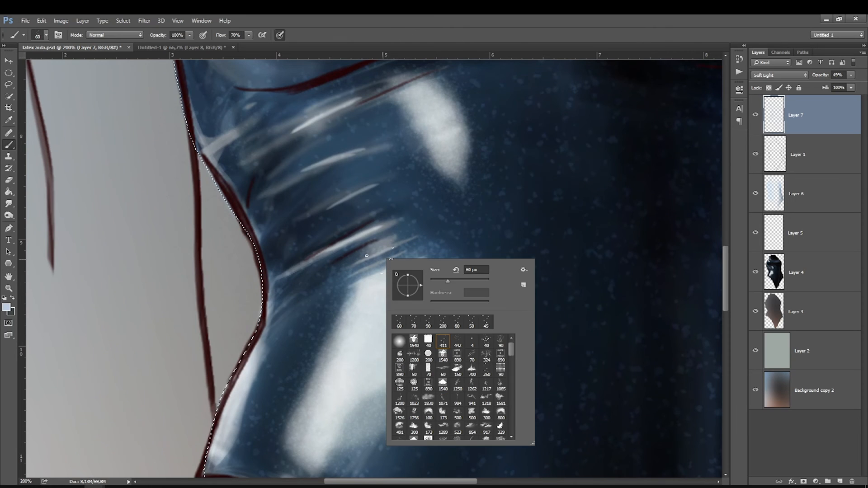
pyautogui.click(415, 370)
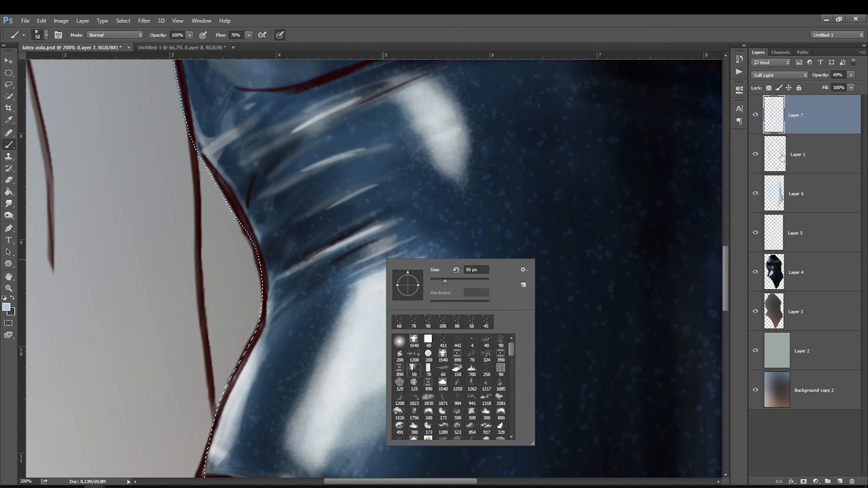
pyautogui.press('Return')
pyautogui.click(839, 481)
# Try broad canvas-textured strokes across the waist with the brush enlarged to 150 px, and undo them.
pyautogui.moveTo(424, 210); pyautogui.dragTo(554, 402)
pyautogui.press(']')
pyautogui.press(']')
pyautogui.press(']')
pyautogui.press(']')
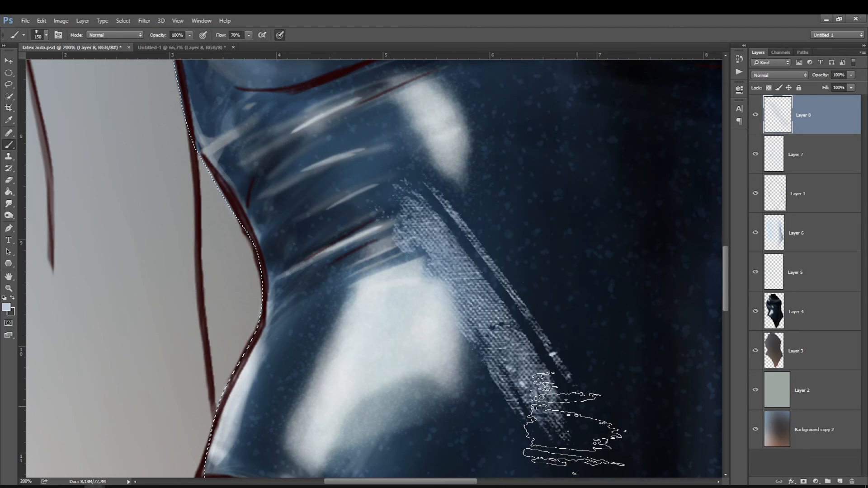
pyautogui.moveTo(520, 192)
pyautogui.mouseDown()
pyautogui.moveTo(616, 359)
pyautogui.moveTo(531, 480)
pyautogui.mouseUp()
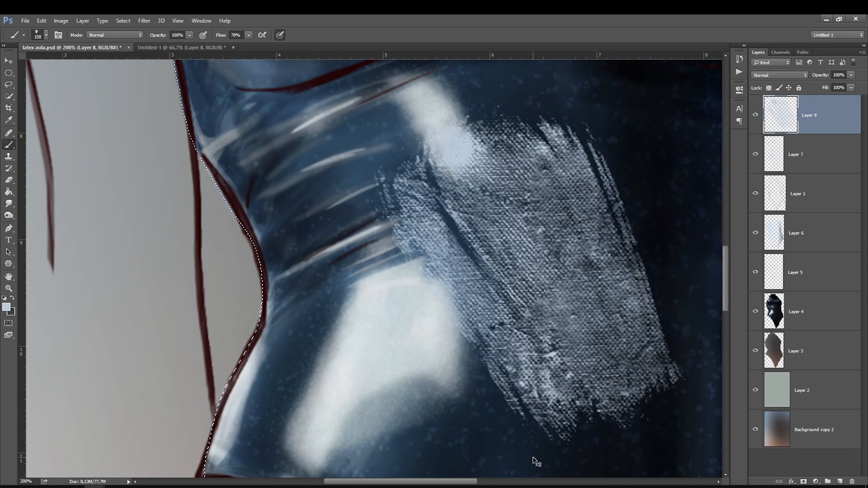
pyautogui.hotkey('ctrl', 'alt', 'z')
pyautogui.hotkey('ctrl', 'alt', 'z')
# Reduce the textured brush and roughen the upper and outer edges of the large hip highlight in pale blue-grey.
pyautogui.press('[')
pyautogui.press('[')
pyautogui.press('[')
pyautogui.press('[')
pyautogui.press('[')
pyautogui.press('[')
pyautogui.press('[')
pyautogui.press('[')
pyautogui.press('[')
pyautogui.press('[')
pyautogui.press('[')
pyautogui.moveTo(437, 274)
pyautogui.mouseDown()
pyautogui.moveTo(398, 262)
pyautogui.moveTo(359, 276)
pyautogui.mouseUp()
pyautogui.moveTo(461, 310); pyautogui.dragTo(457, 376)
# Set the foreground colour to white, texture the hip highlight's inner edge, and undo the trial stroke on the rib highlight.
pyautogui.press(']')
pyautogui.click(7, 308)
pyautogui.click(454, 149)
pyautogui.press('Return')
pyautogui.moveTo(319, 382)
pyautogui.mouseDown()
pyautogui.moveTo(343, 342)
pyautogui.moveTo(325, 394)
pyautogui.mouseUp()
pyautogui.press(']')
pyautogui.moveTo(450, 160)
pyautogui.mouseDown()
pyautogui.moveTo(442, 164)
pyautogui.moveTo(456, 122)
pyautogui.mouseUp()
pyautogui.hotkey('ctrl', 'z')
# Paint crisp white glints on the rib highlight and the waist folds with the textured brush at 15 px.
pyautogui.press('[')
pyautogui.press('[')
pyautogui.press('[')
pyautogui.press('[')
pyautogui.press('[')
pyautogui.moveTo(428, 115); pyautogui.dragTo(447, 100)
pyautogui.moveTo(370, 145); pyautogui.dragTo(302, 171)
pyautogui.moveTo(374, 183); pyautogui.dragTo(317, 212)
pyautogui.hotkey('ctrl', '-')
pyautogui.hotkey('ctrl', '-')
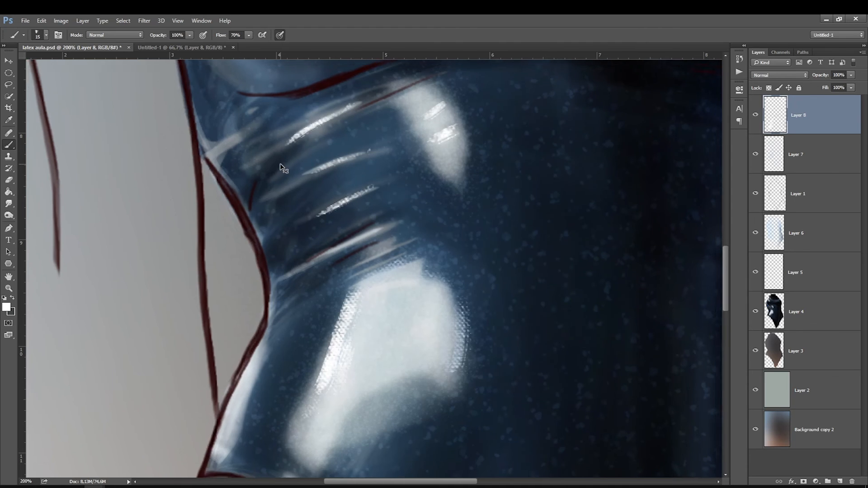
# Set the textured brush to 30 px and its opacity to 33%.
pyautogui.press(']')
pyautogui.press(']')
pyautogui.press(']')
pyautogui.click(190, 35)
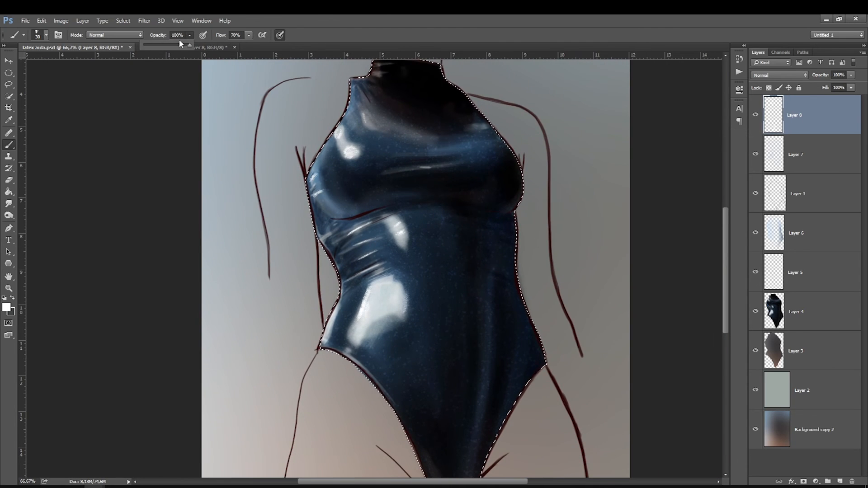
pyautogui.press(']')
pyautogui.press(']')
pyautogui.press(']')
pyautogui.press('[')
pyautogui.press('[')
pyautogui.press('[')
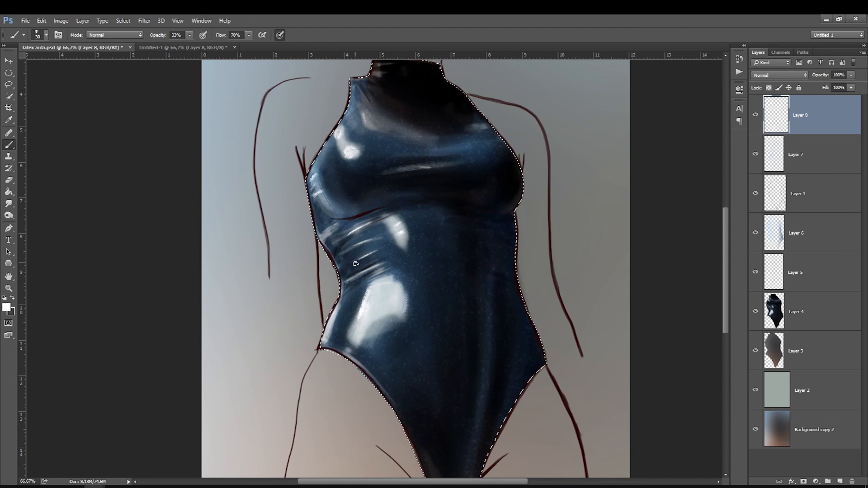
# Pick a muted slate-blue foreground colour and paint faint textured reflections along the bodysuit's right side.
pyautogui.click(6, 307)
pyautogui.click(493, 349)
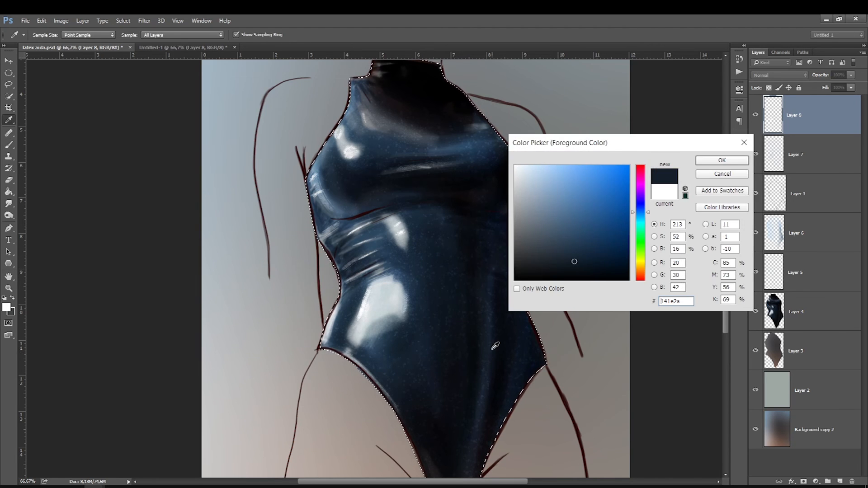
pyautogui.press('Return')
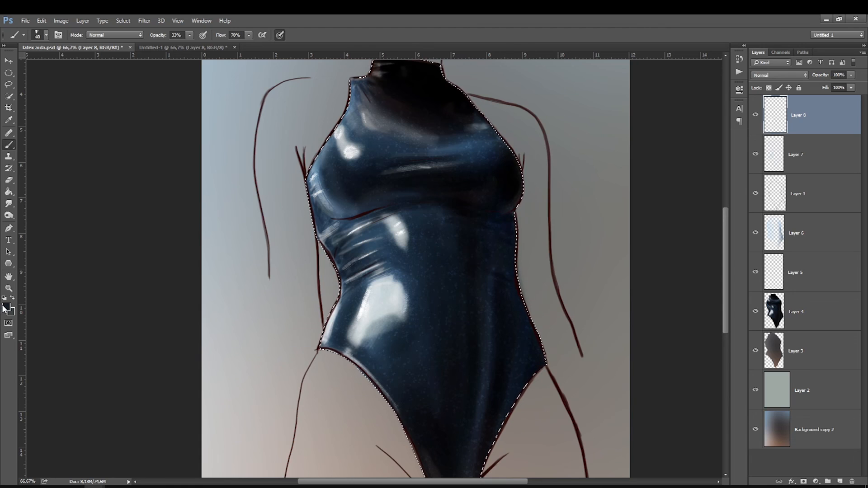
pyautogui.click(6, 307)
pyautogui.click(554, 283)
pyautogui.press('Return')
pyautogui.press(']')
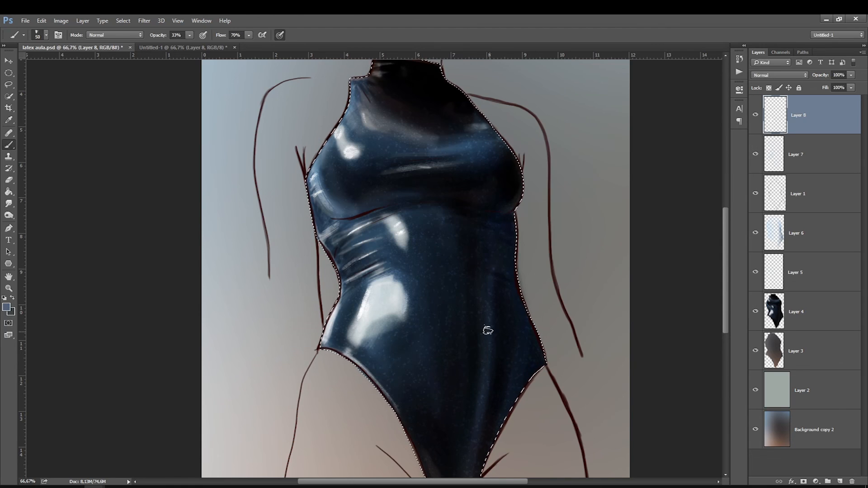
pyautogui.press('[')
pyautogui.press('[')
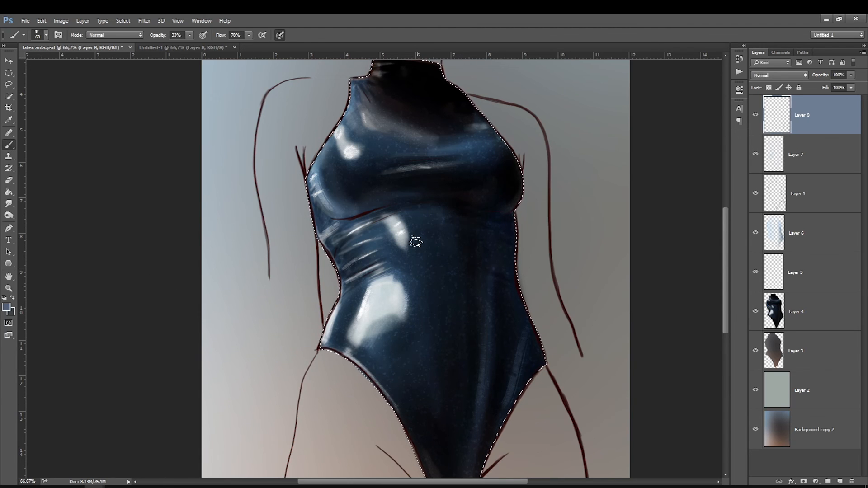
pyautogui.press('[')
pyautogui.moveTo(522, 317); pyautogui.dragTo(515, 154)
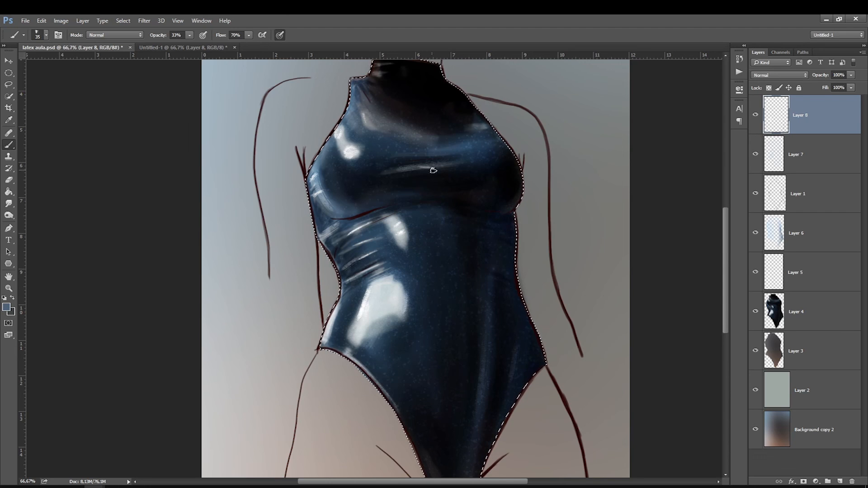
# Try merging all layers from Layer 8 down to Layer 4, sketch lines included, and undo the merge.
pyautogui.hotkey('ctrl', '0')
pyautogui.press(']')
pyautogui.press(']')
pyautogui.keyDown('shift'); pyautogui.click(818, 311); pyautogui.keyUp('shift')
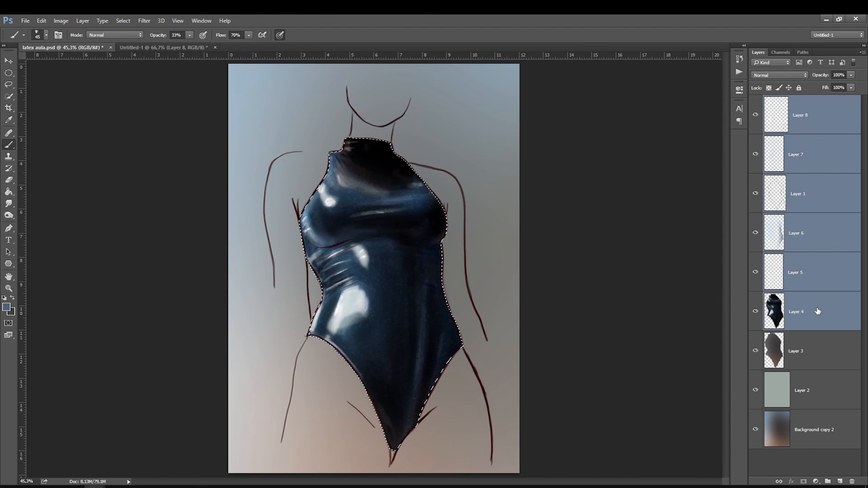
pyautogui.hotkey('ctrl', 'e')
pyautogui.click(755, 115)
pyautogui.click(755, 115)
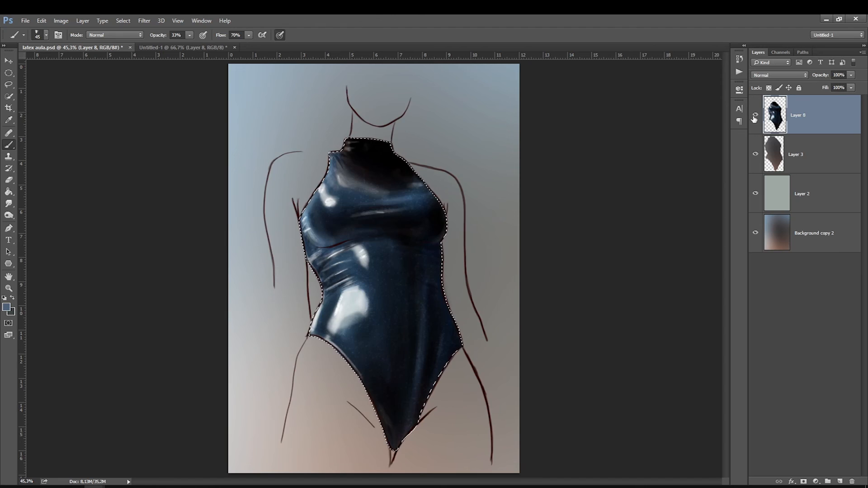
pyautogui.hotkey('ctrl', 'z')
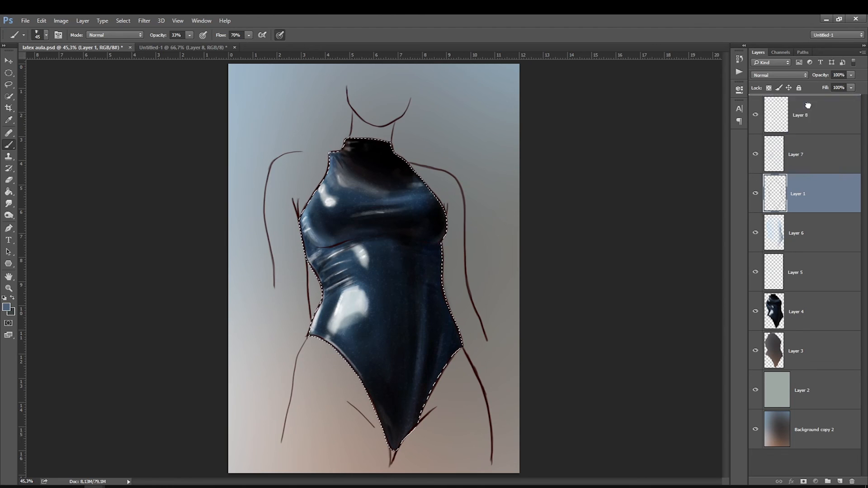
# Move the sketch line layer to the top of the stack and merge Layer 8 through Layer 4 beneath it.
pyautogui.moveTo(808, 105); pyautogui.dragTo(807, 110)
pyautogui.click(809, 163)
pyautogui.keyDown('shift'); pyautogui.click(826, 310); pyautogui.keyUp('shift')
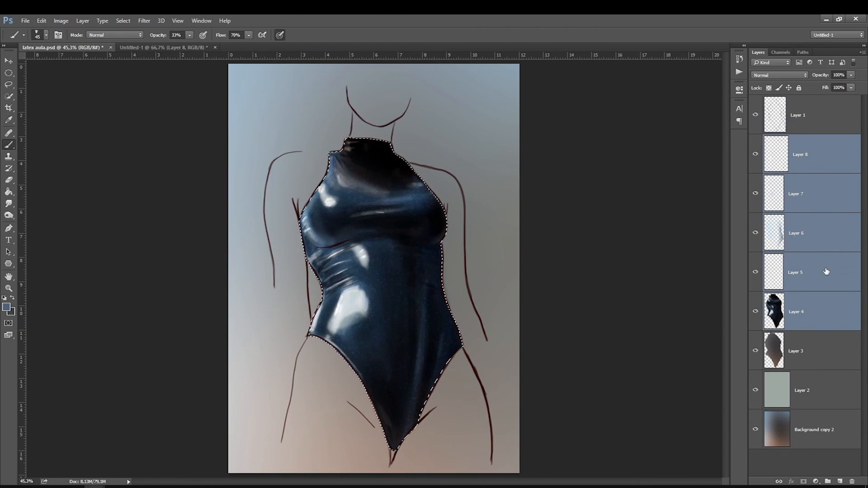
pyautogui.hotkey('ctrl', 'e')
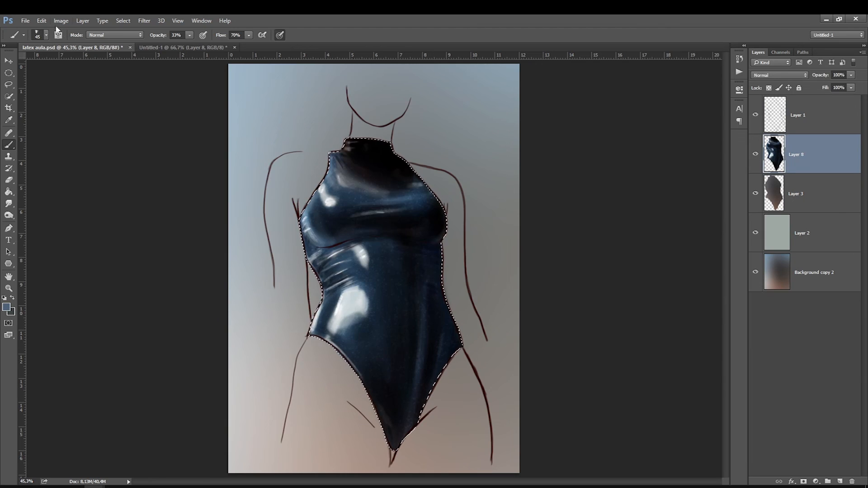
# Add a Curves adjustment masked to the bodysuit, brightening the highlights while holding the darker tones at input 63, output 63.
pyautogui.click(816, 482)
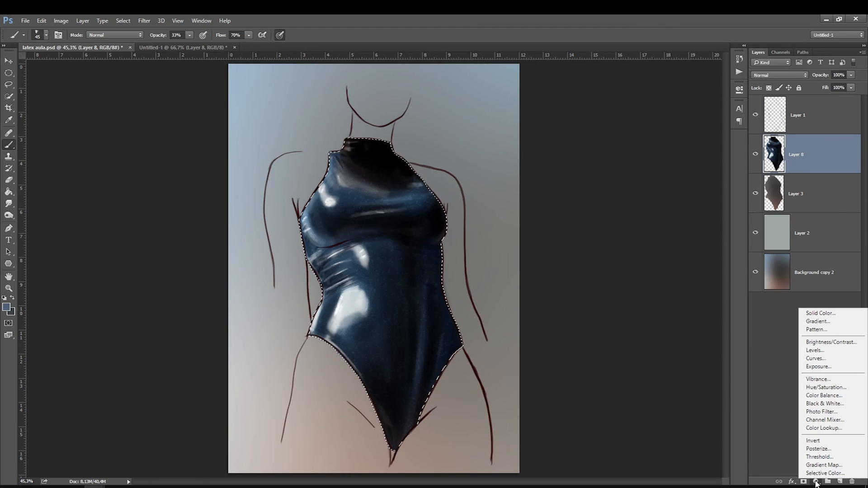
pyautogui.click(823, 354)
pyautogui.moveTo(351, 301); pyautogui.dragTo(349, 284)
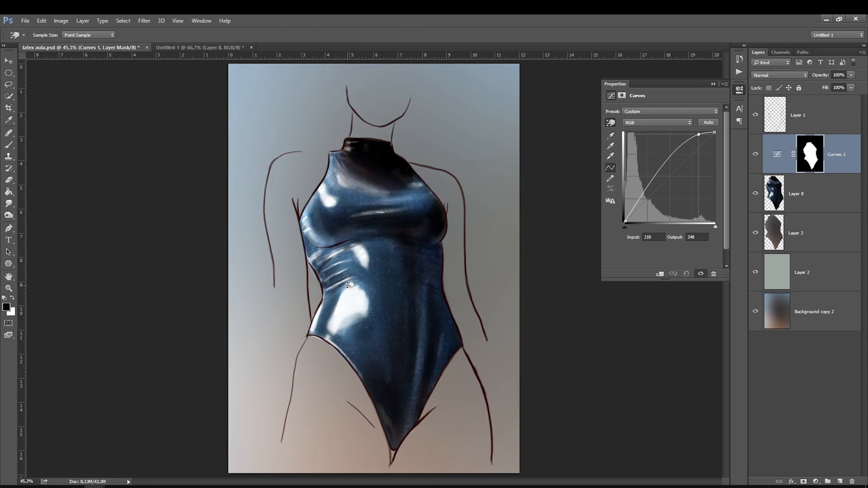
pyautogui.moveTo(390, 331); pyautogui.dragTo(390, 328)
pyautogui.moveTo(398, 378); pyautogui.dragTo(421, 347)
pyautogui.moveTo(351, 265)
pyautogui.mouseDown()
pyautogui.moveTo(347, 257)
pyautogui.moveTo(351, 276)
pyautogui.mouseUp()
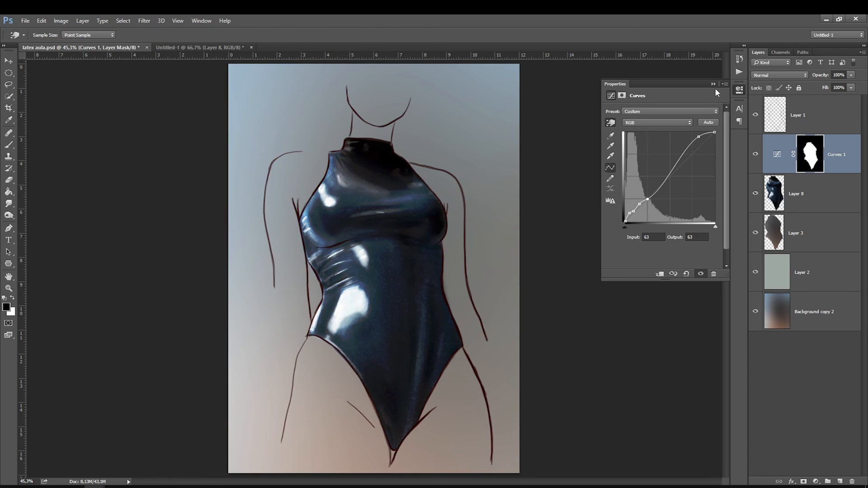
# Compare the bodysuit with and without the Curves adjustment.
pyautogui.click(714, 84)
pyautogui.click(755, 154)
pyautogui.click(755, 154)
pyautogui.click(755, 154)
pyautogui.click(754, 154)
pyautogui.click(754, 154)
pyautogui.click(755, 154)
pyautogui.click(754, 155)
pyautogui.click(754, 155)
# Add a Brightness/Contrast adjustment above the Curves layer and clip it to the layer below.
pyautogui.click(815, 481)
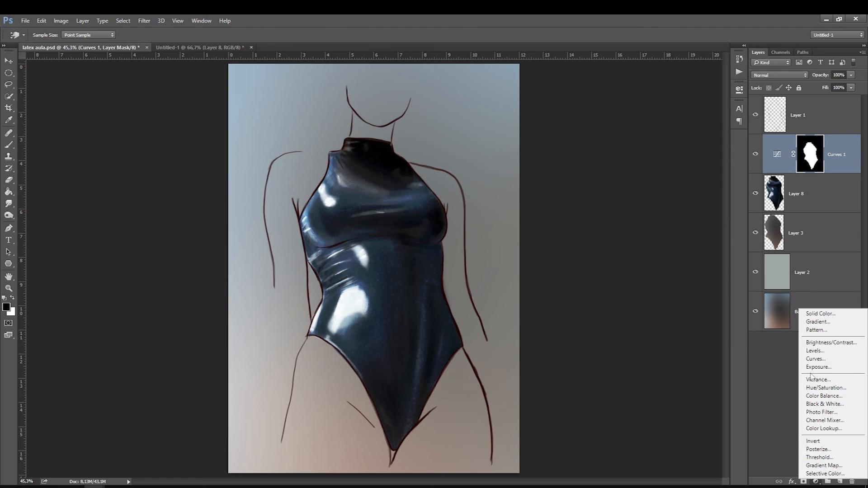
pyautogui.click(809, 342)
pyautogui.press('b')
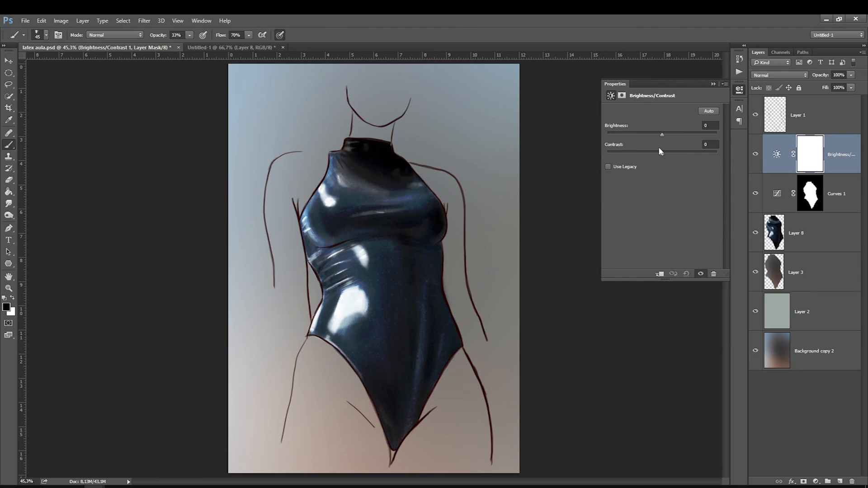
pyautogui.click(660, 274)
# Clip the Curves adjustment to the merged bodysuit layer.
pyautogui.click(783, 195)
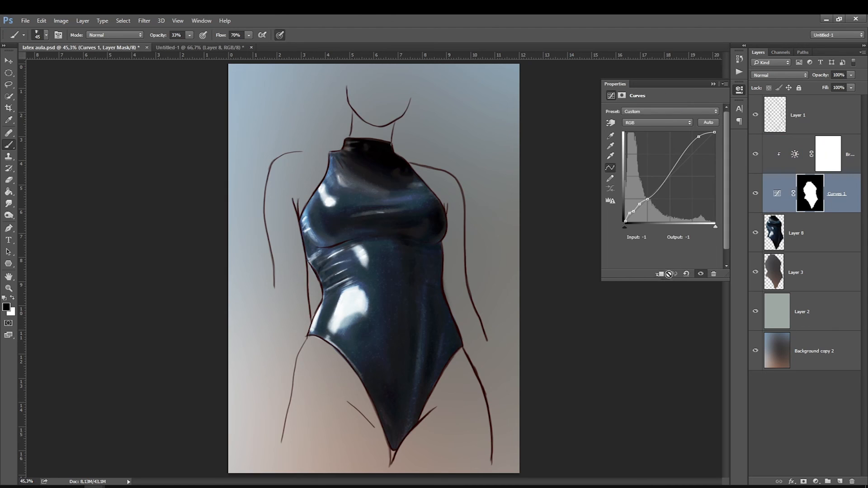
pyautogui.hotkey('ctrl', 'alt', 'g')
pyautogui.click(772, 235)
pyautogui.click(800, 194)
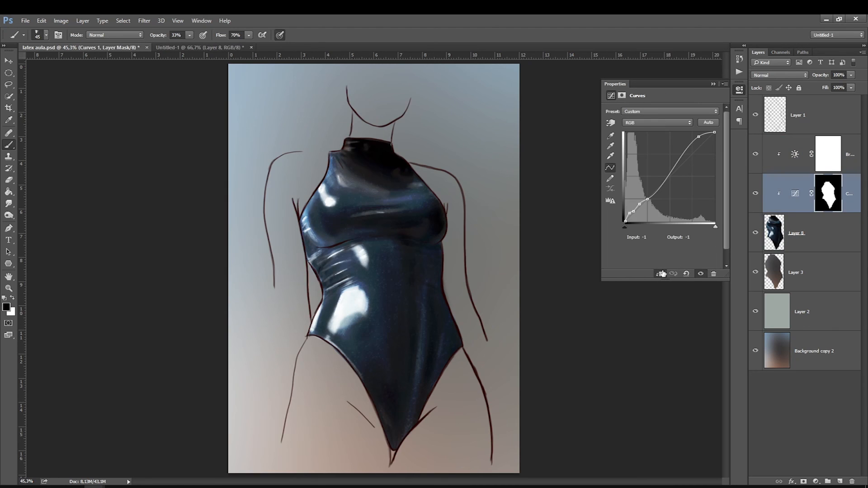
pyautogui.click(773, 233)
# Set the Brightness/Contrast adjustment to brightness 58 and contrast 17, keeping it clipped to the bodysuit.
pyautogui.click(795, 162)
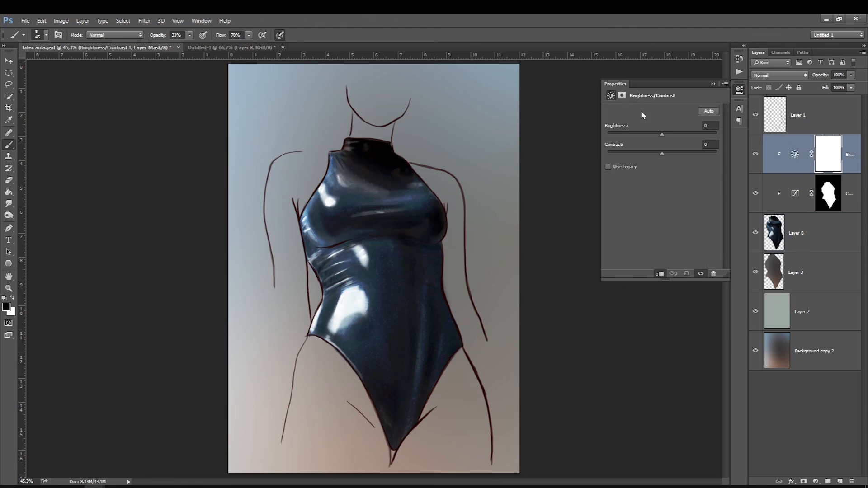
pyautogui.moveTo(662, 134)
pyautogui.mouseDown()
pyautogui.moveTo(696, 134)
pyautogui.moveTo(678, 135)
pyautogui.mouseUp()
pyautogui.click(660, 274)
pyautogui.click(660, 274)
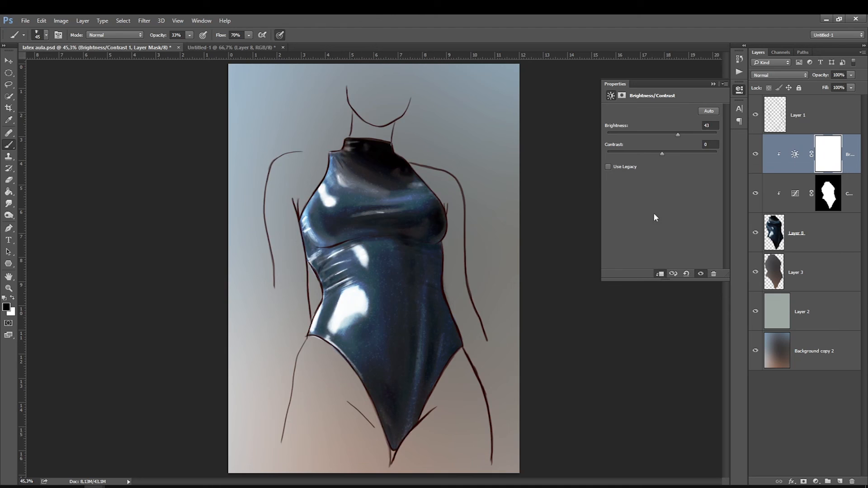
pyautogui.moveTo(680, 135)
pyautogui.mouseDown()
pyautogui.moveTo(647, 136)
pyautogui.moveTo(679, 135)
pyautogui.moveTo(647, 137)
pyautogui.moveTo(661, 136)
pyautogui.moveTo(634, 151)
pyautogui.moveTo(679, 132)
pyautogui.moveTo(672, 135)
pyautogui.mouseUp()
pyautogui.moveTo(615, 153); pyautogui.dragTo(686, 134)
pyautogui.moveTo(716, 152); pyautogui.dragTo(685, 136)
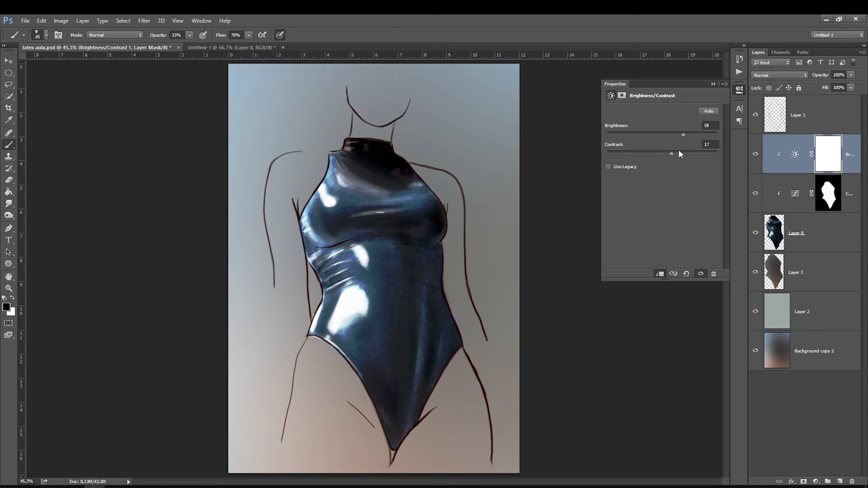
# Compare the bodysuit with and without the Brightness/Contrast adjustment, reduce that adjustment layer's opacity to 47%, and hide Layer 2.
pyautogui.click(740, 90)
pyautogui.click(755, 154)
pyautogui.click(755, 155)
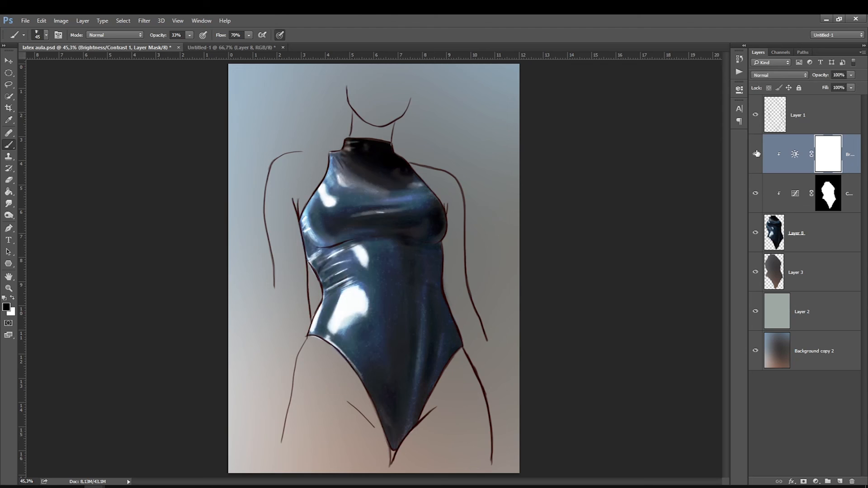
pyautogui.click(851, 87)
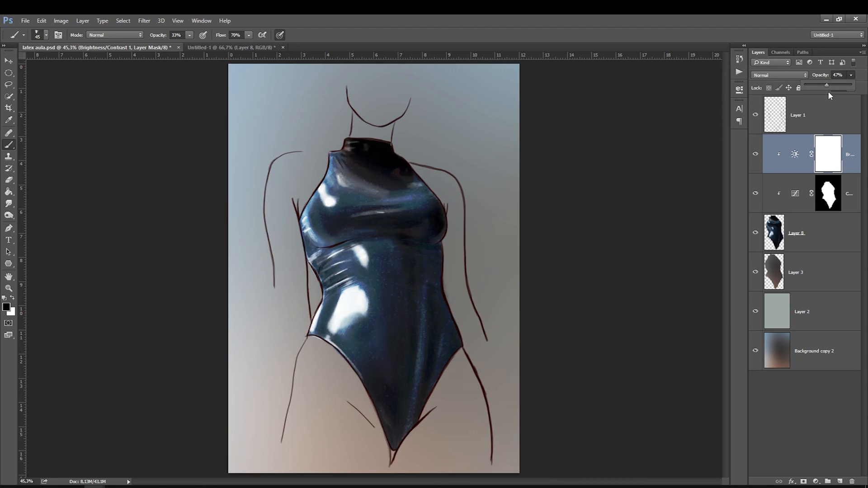
pyautogui.click(755, 311)
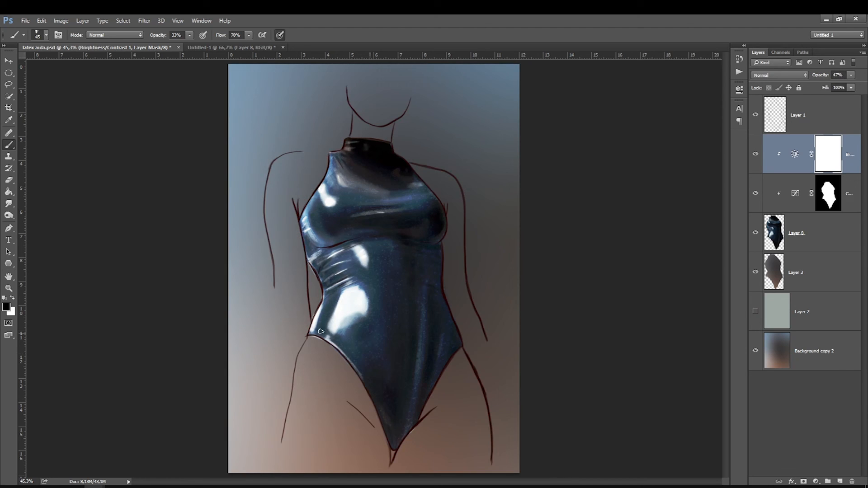
# On the merged bodysuit layer, lasso the stray edge areas below the left hip opening and around the crotch point to clean them up, and deselect.
pyautogui.click(794, 245)
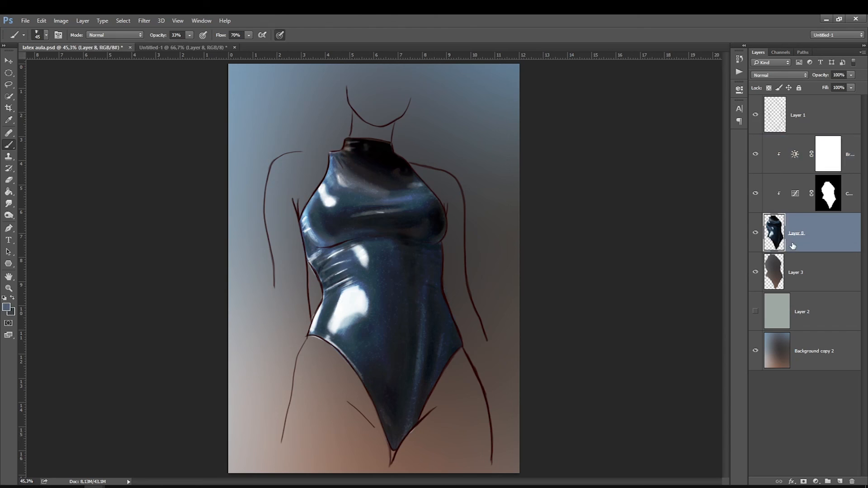
pyautogui.click(8, 73)
pyautogui.click(8, 84)
pyautogui.moveTo(312, 338); pyautogui.dragTo(310, 354)
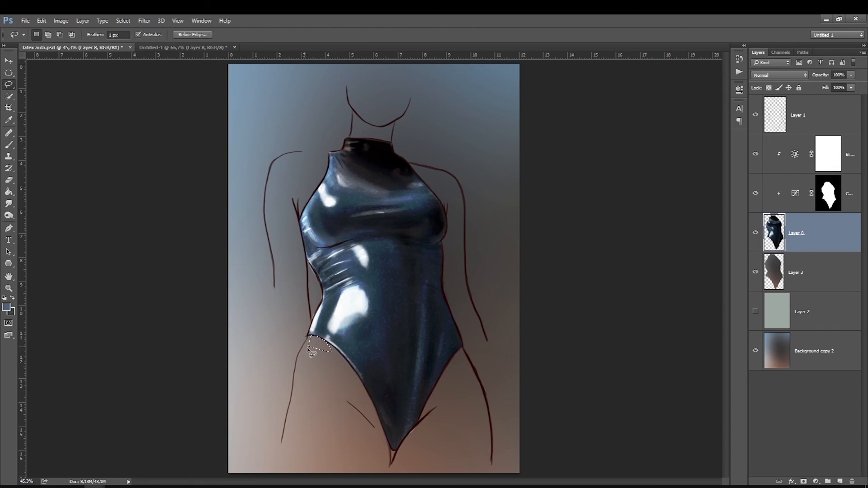
pyautogui.press('Return')
pyautogui.moveTo(417, 450); pyautogui.dragTo(394, 461)
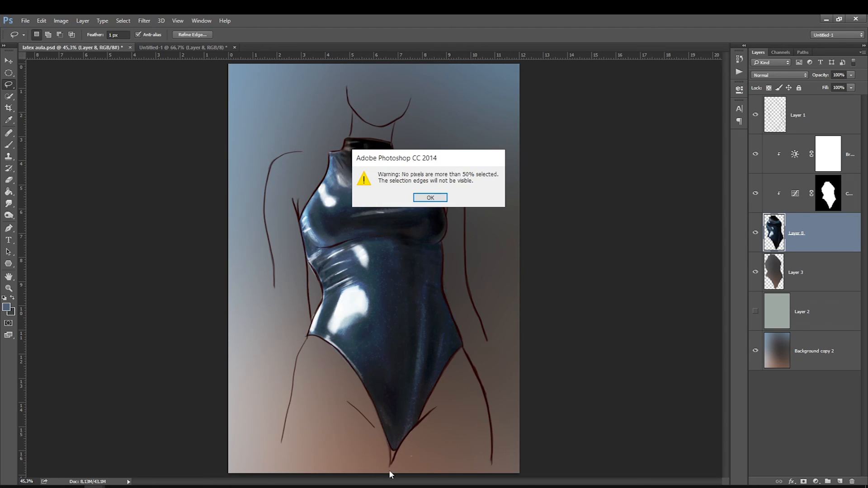
pyautogui.press('Return')
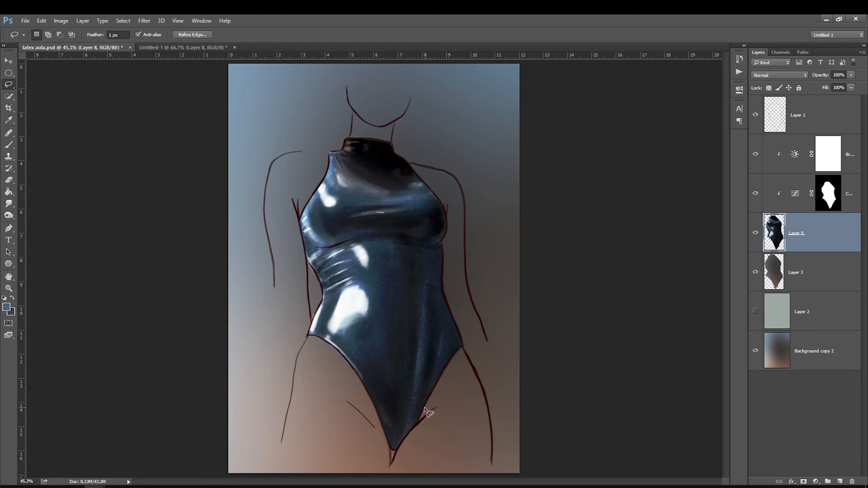
pyautogui.click(443, 414)
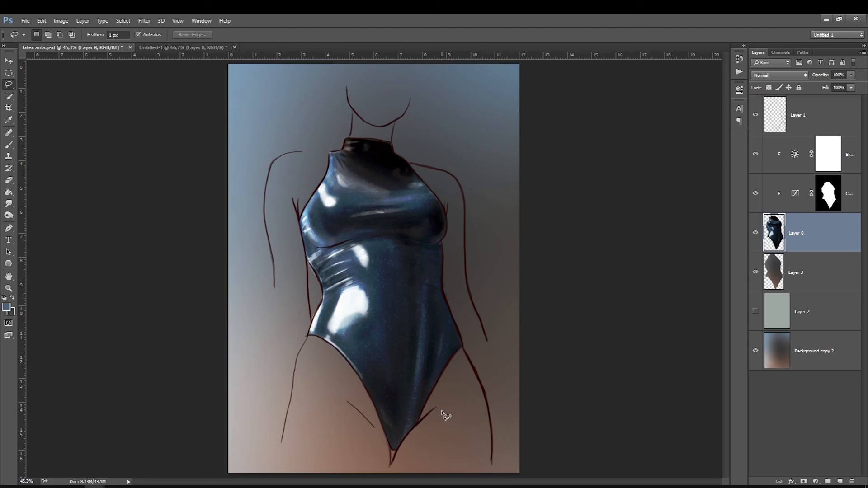